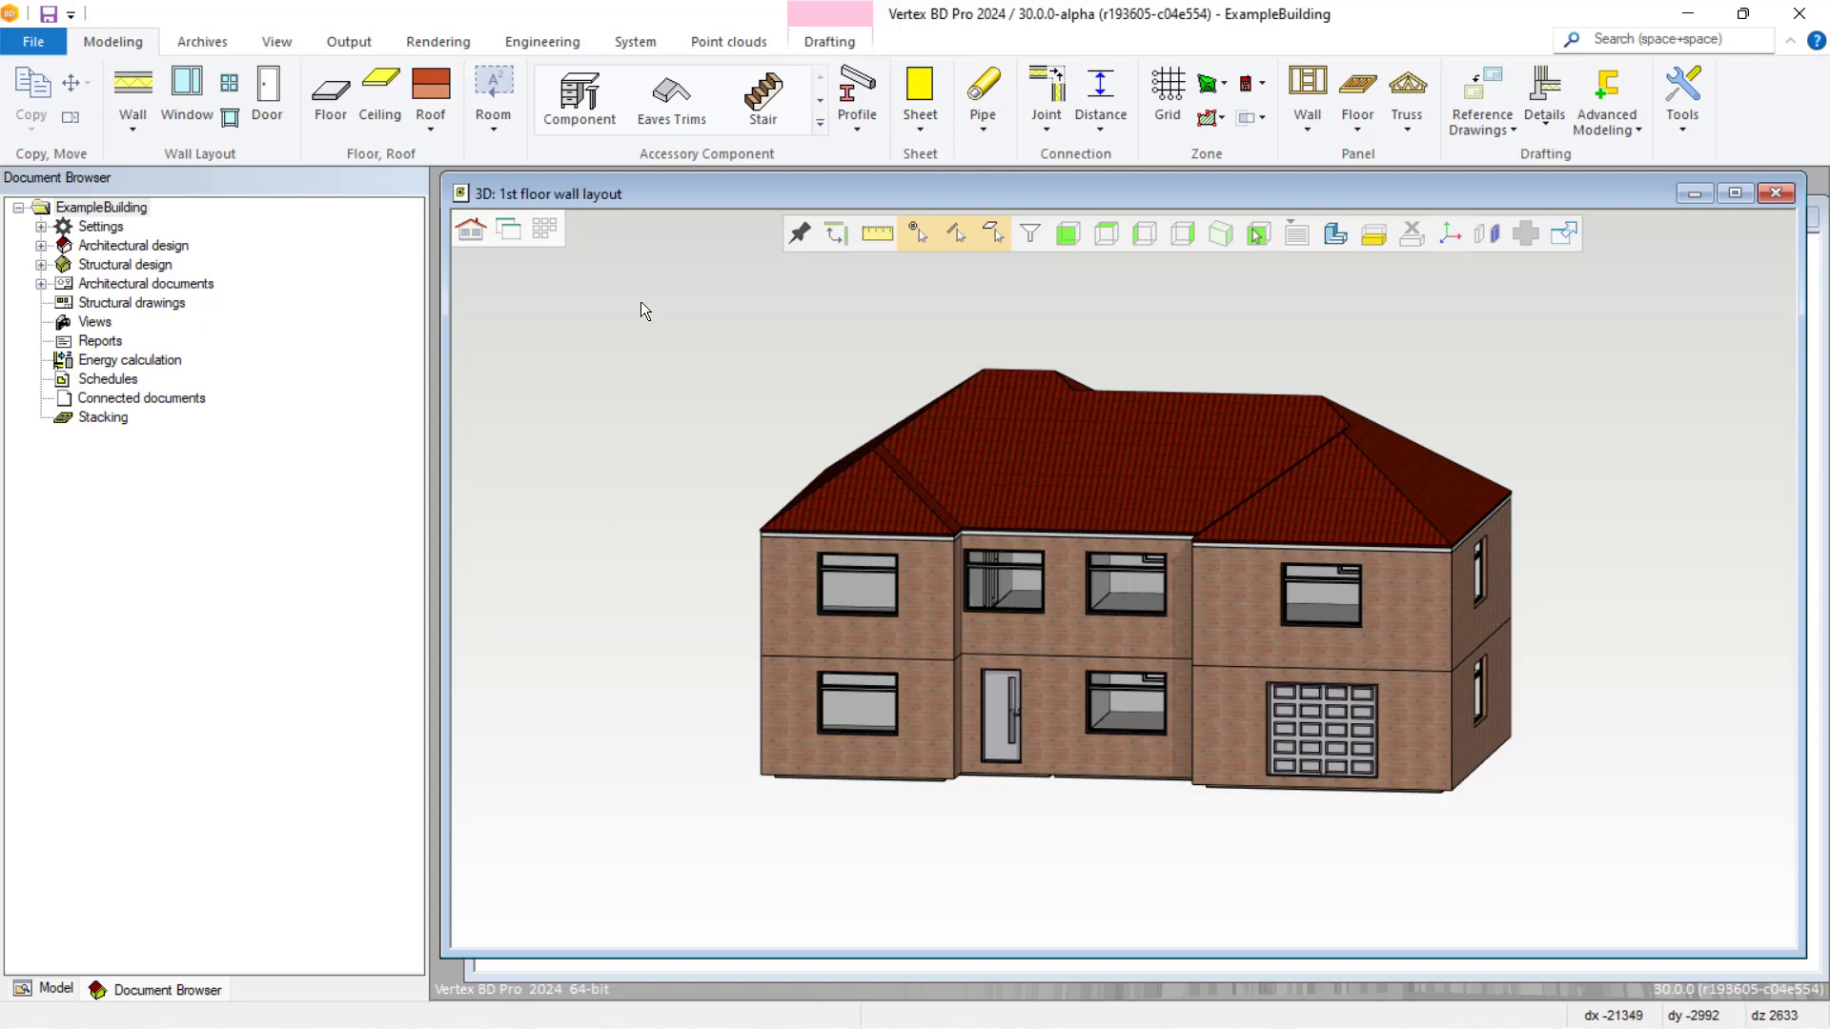
- Create a new drawing sheet with both the file name and the title testview
click(350, 48)
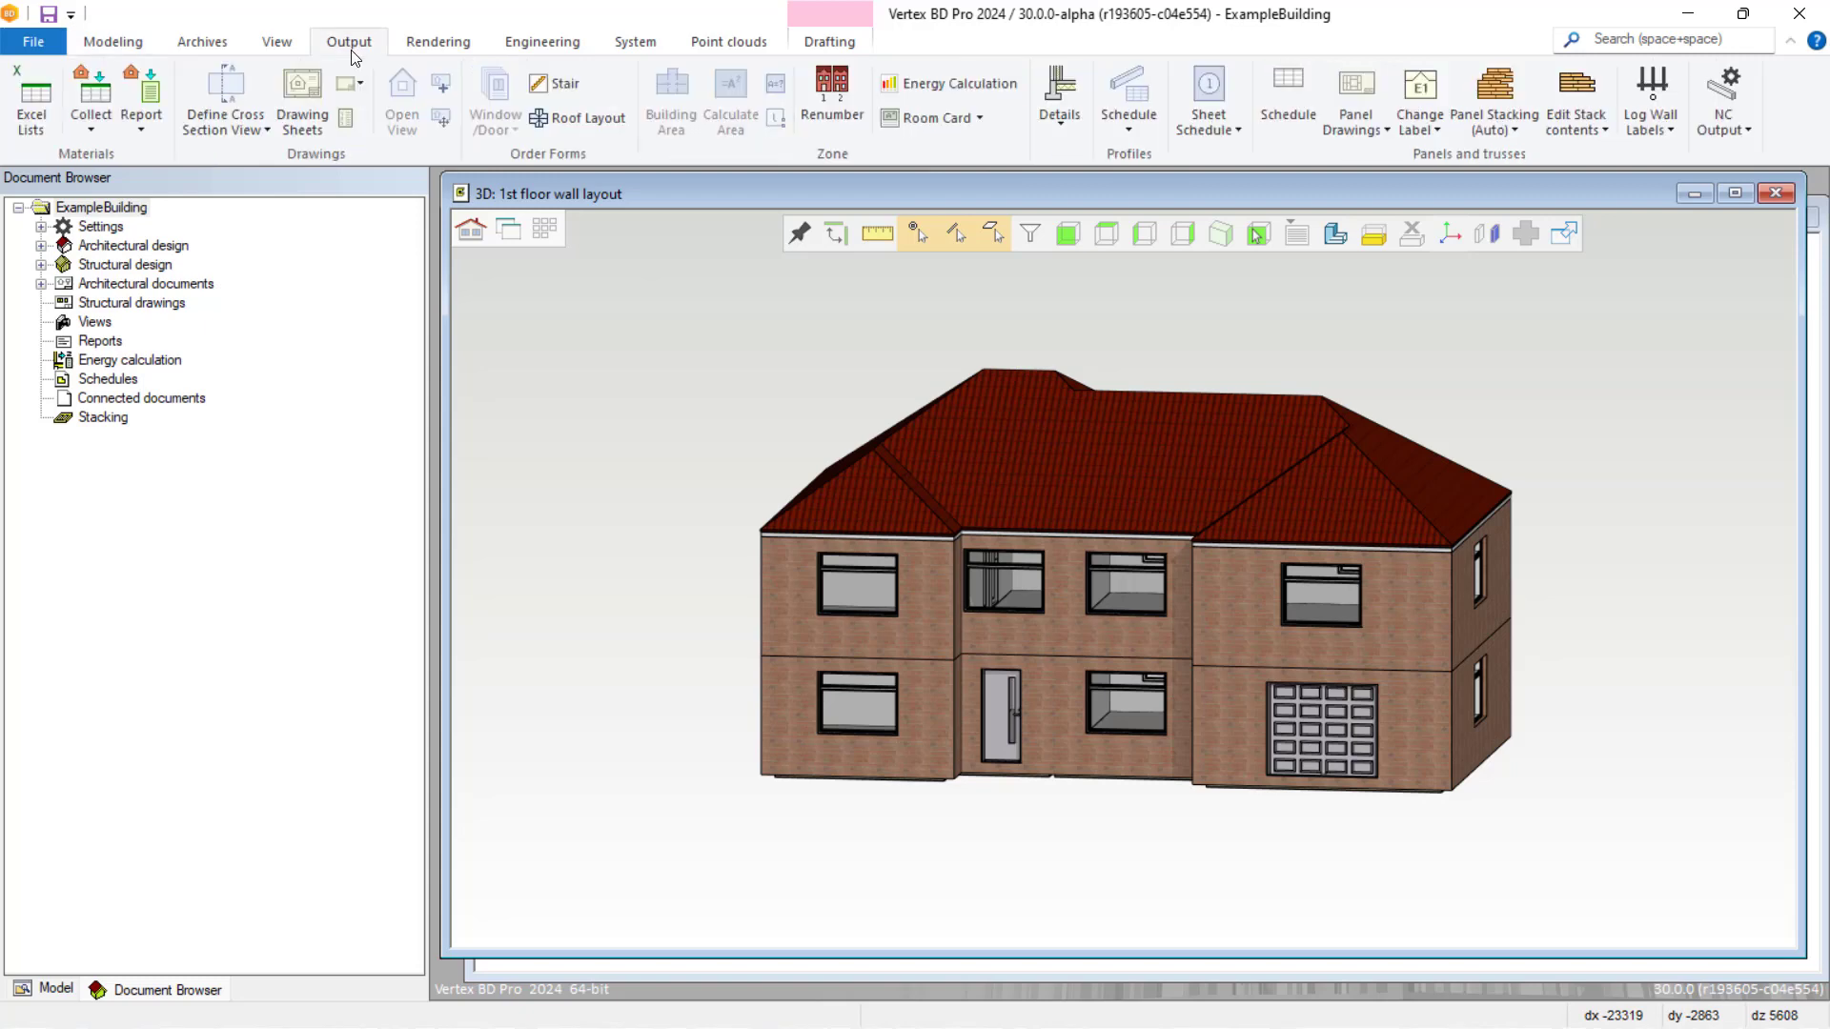
click(304, 113)
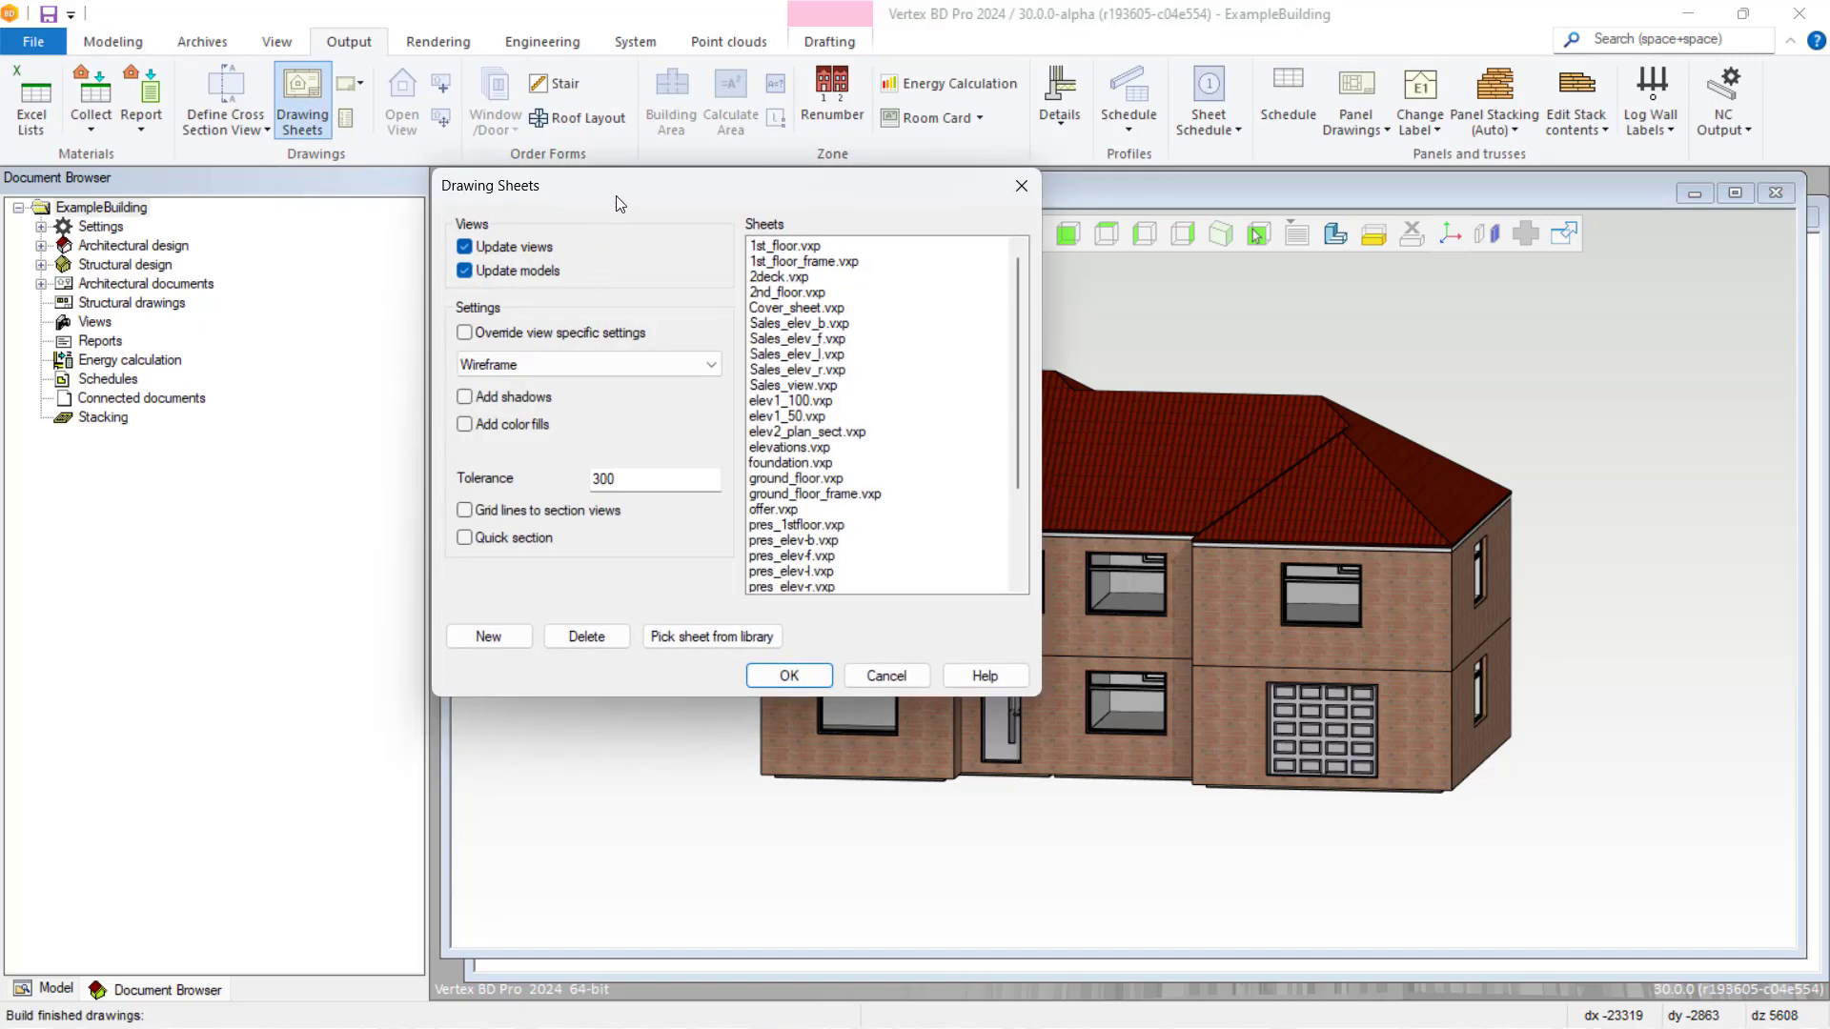
mouse_move(616, 196)
mouse_down()
mouse_move(572, 250)
mouse_move(512, 255)
mouse_up()
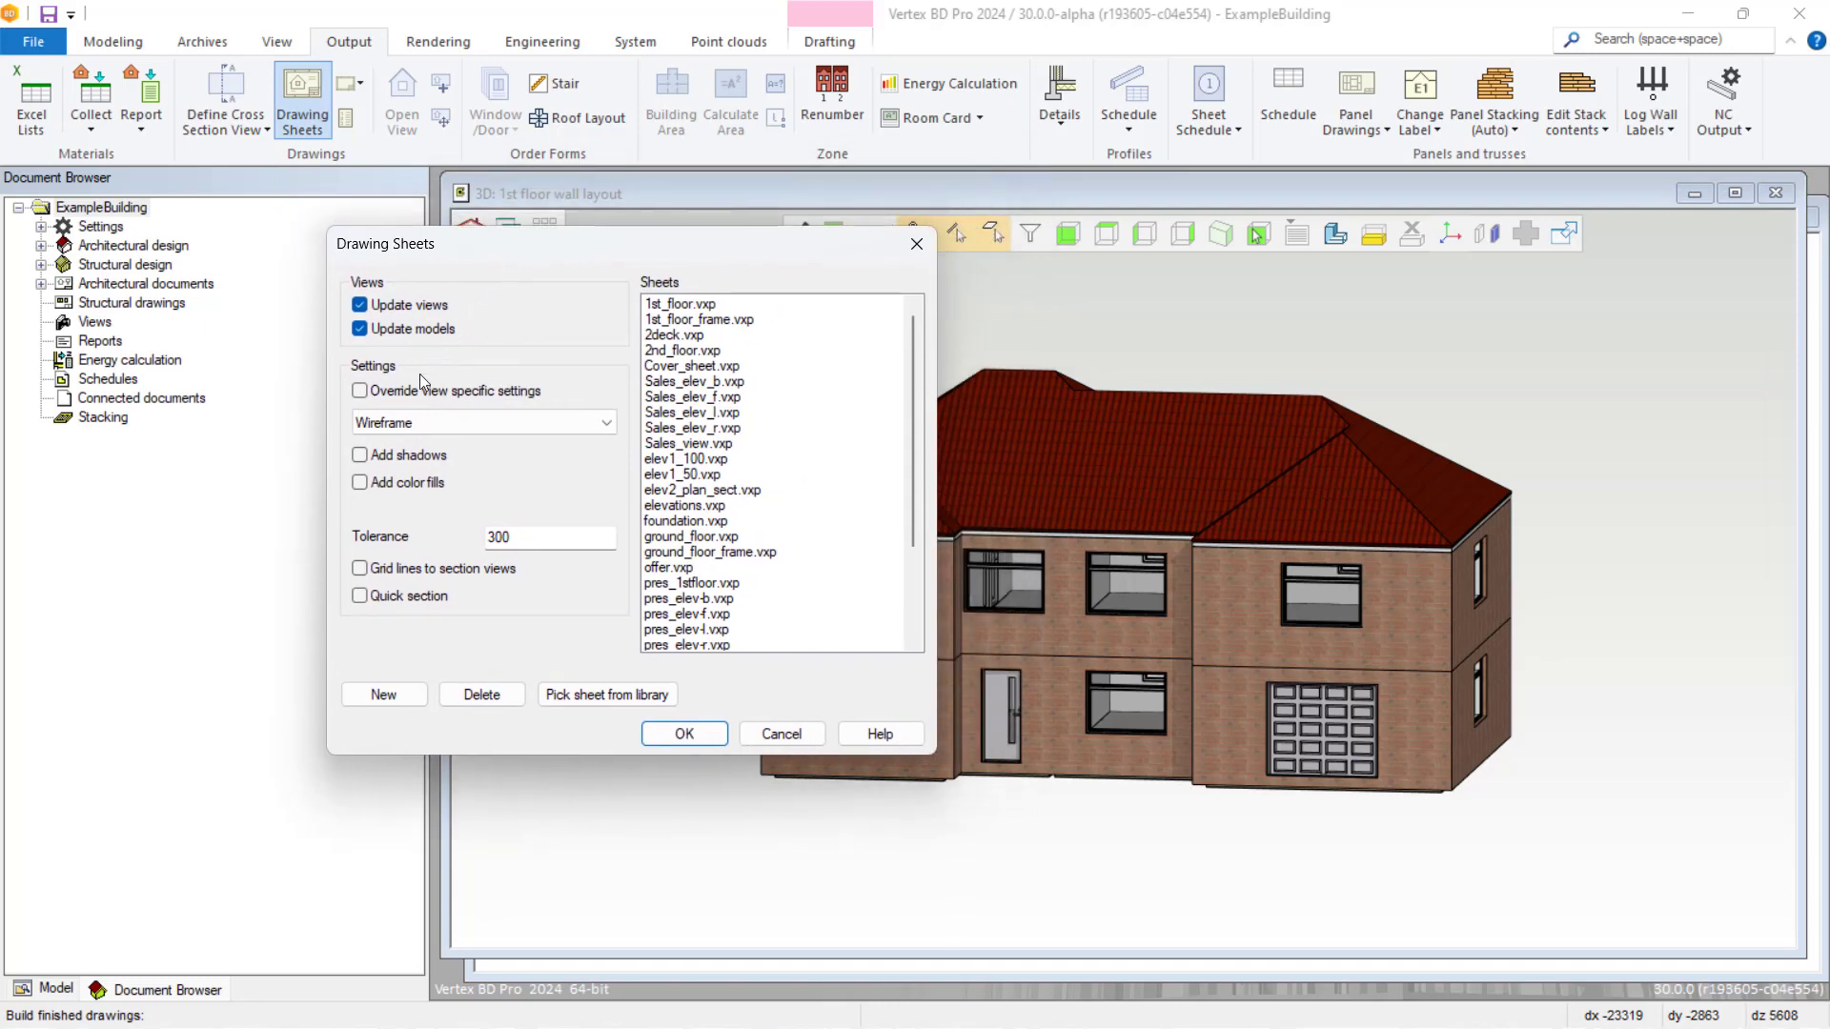
click(379, 694)
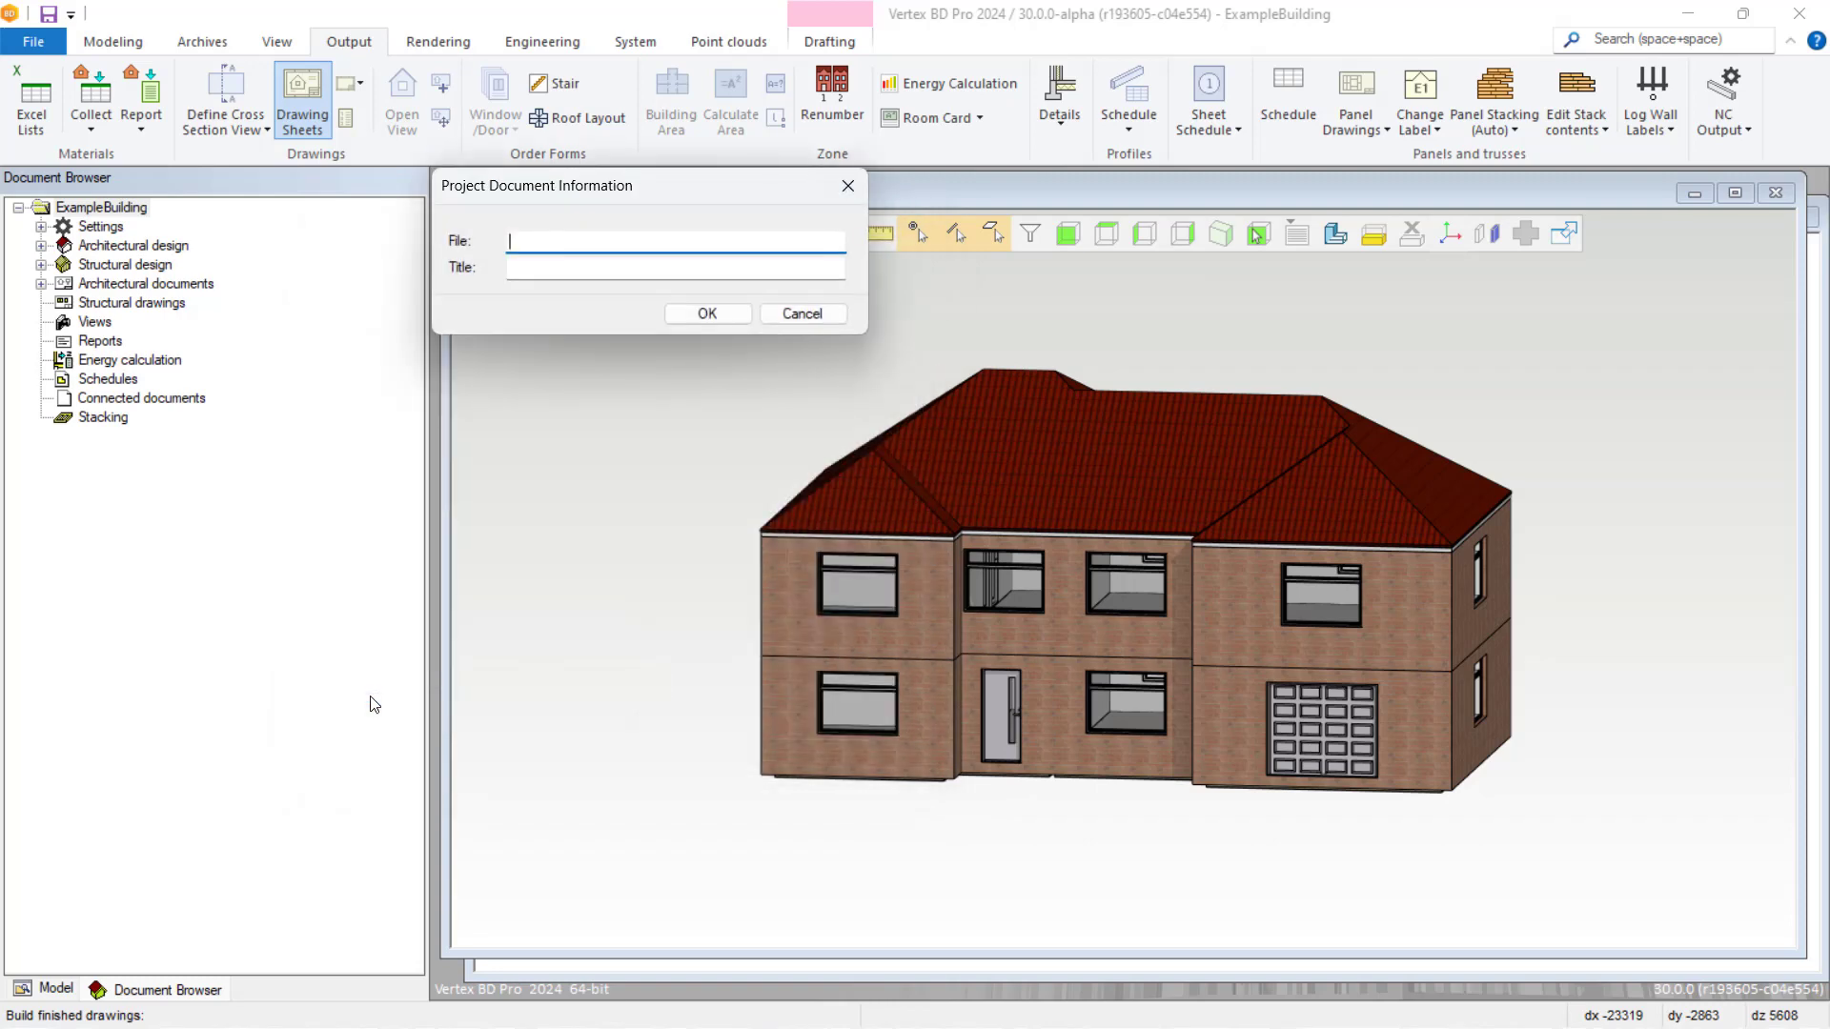
text(testview)
click(542, 270)
text(testview)
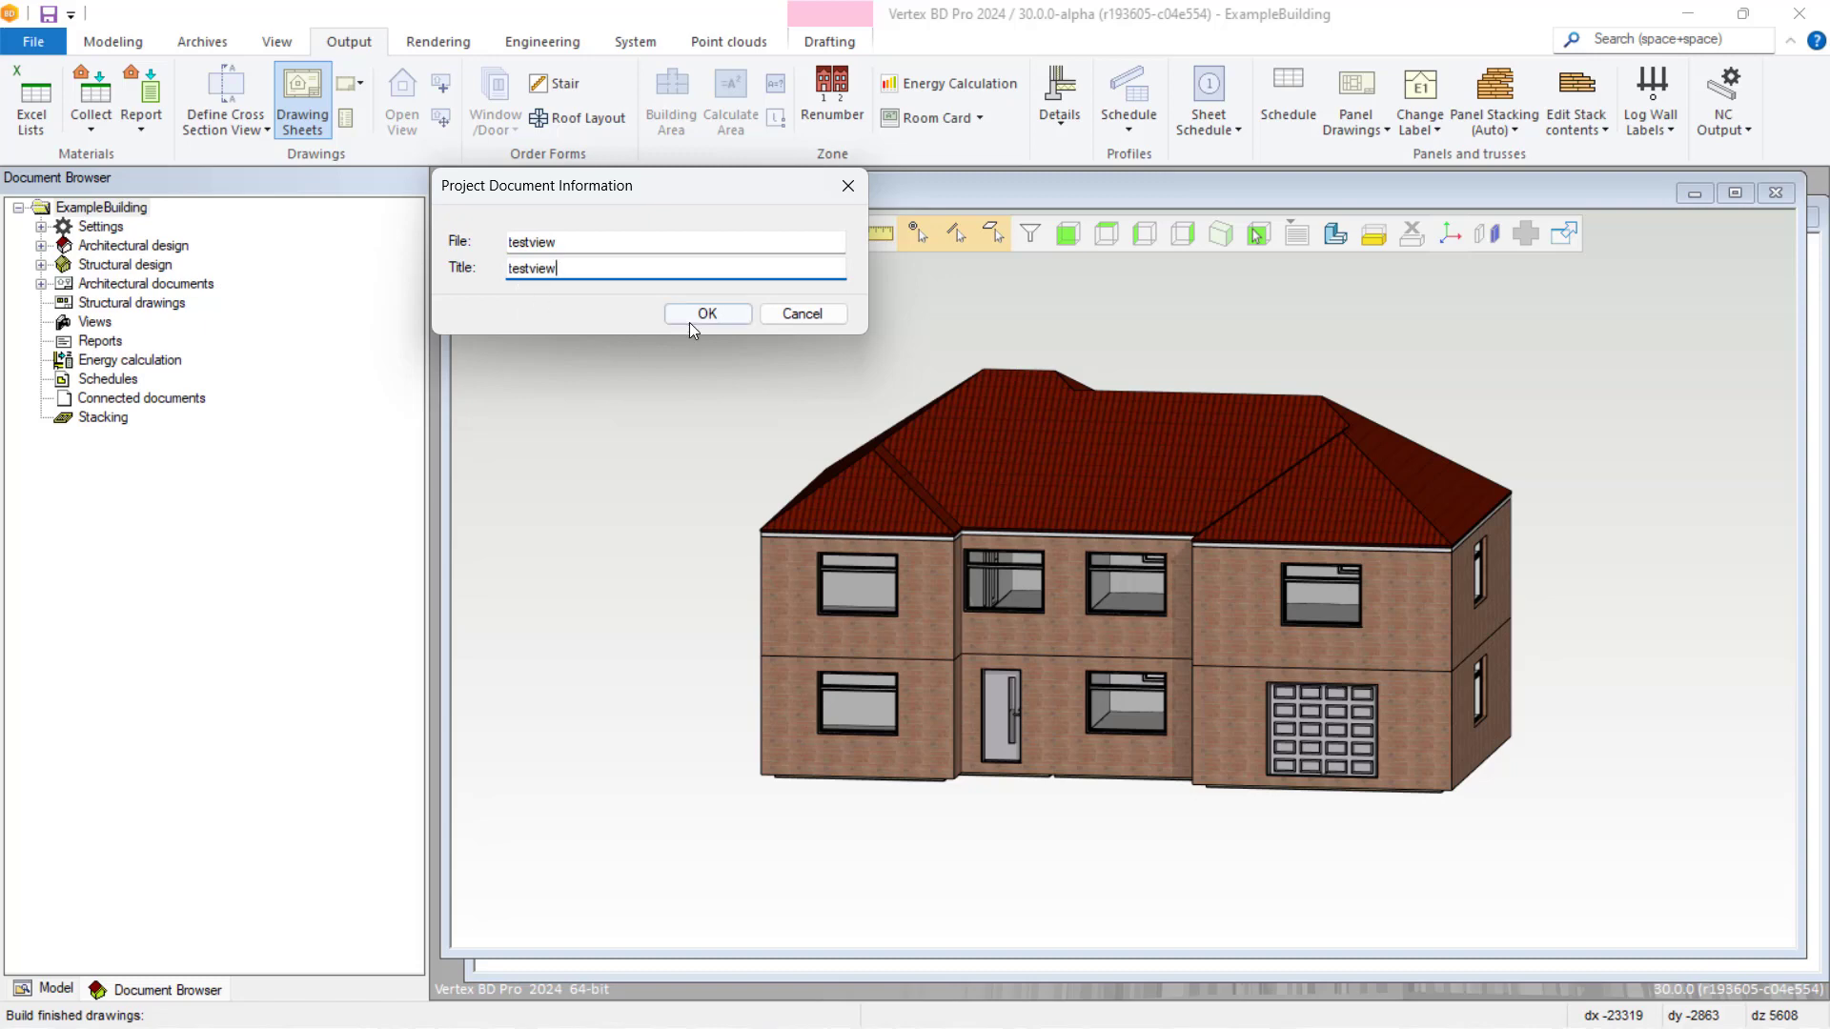
click(690, 320)
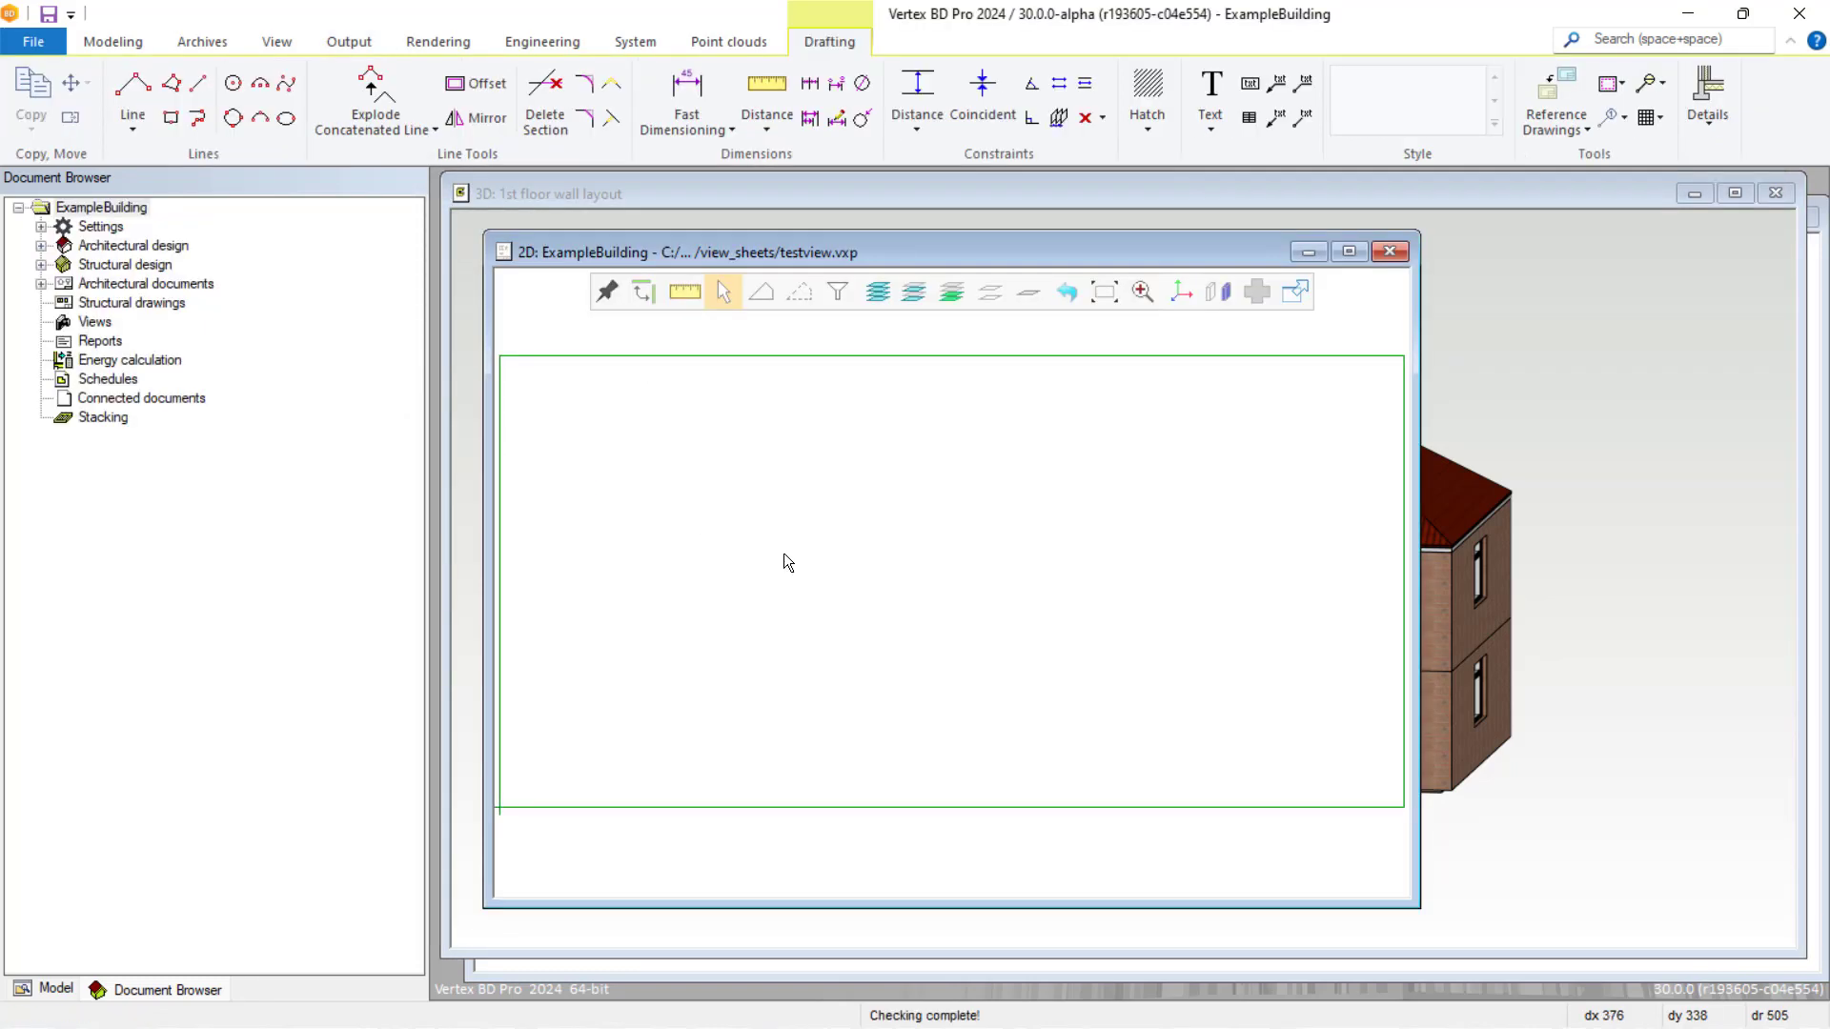
- Add the fixed sheet A1L.vxp with its title block to the testview drawing
right_click(783, 553)
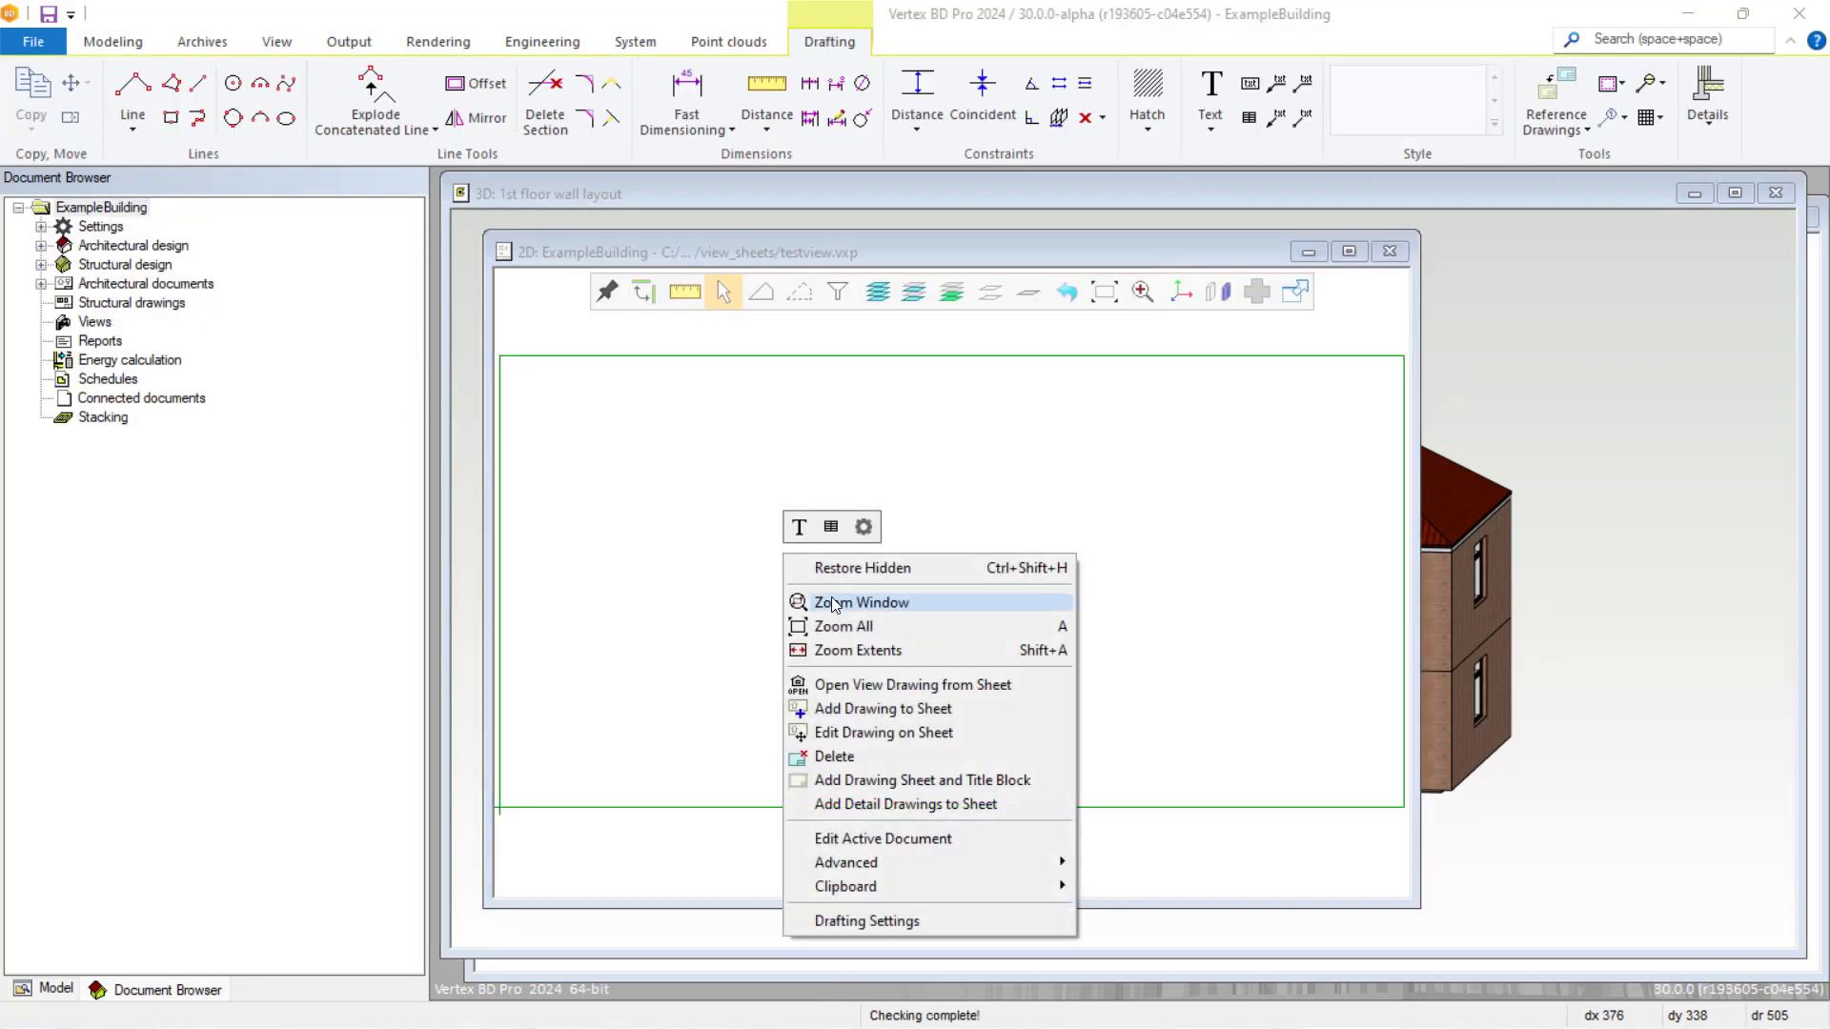
click(934, 782)
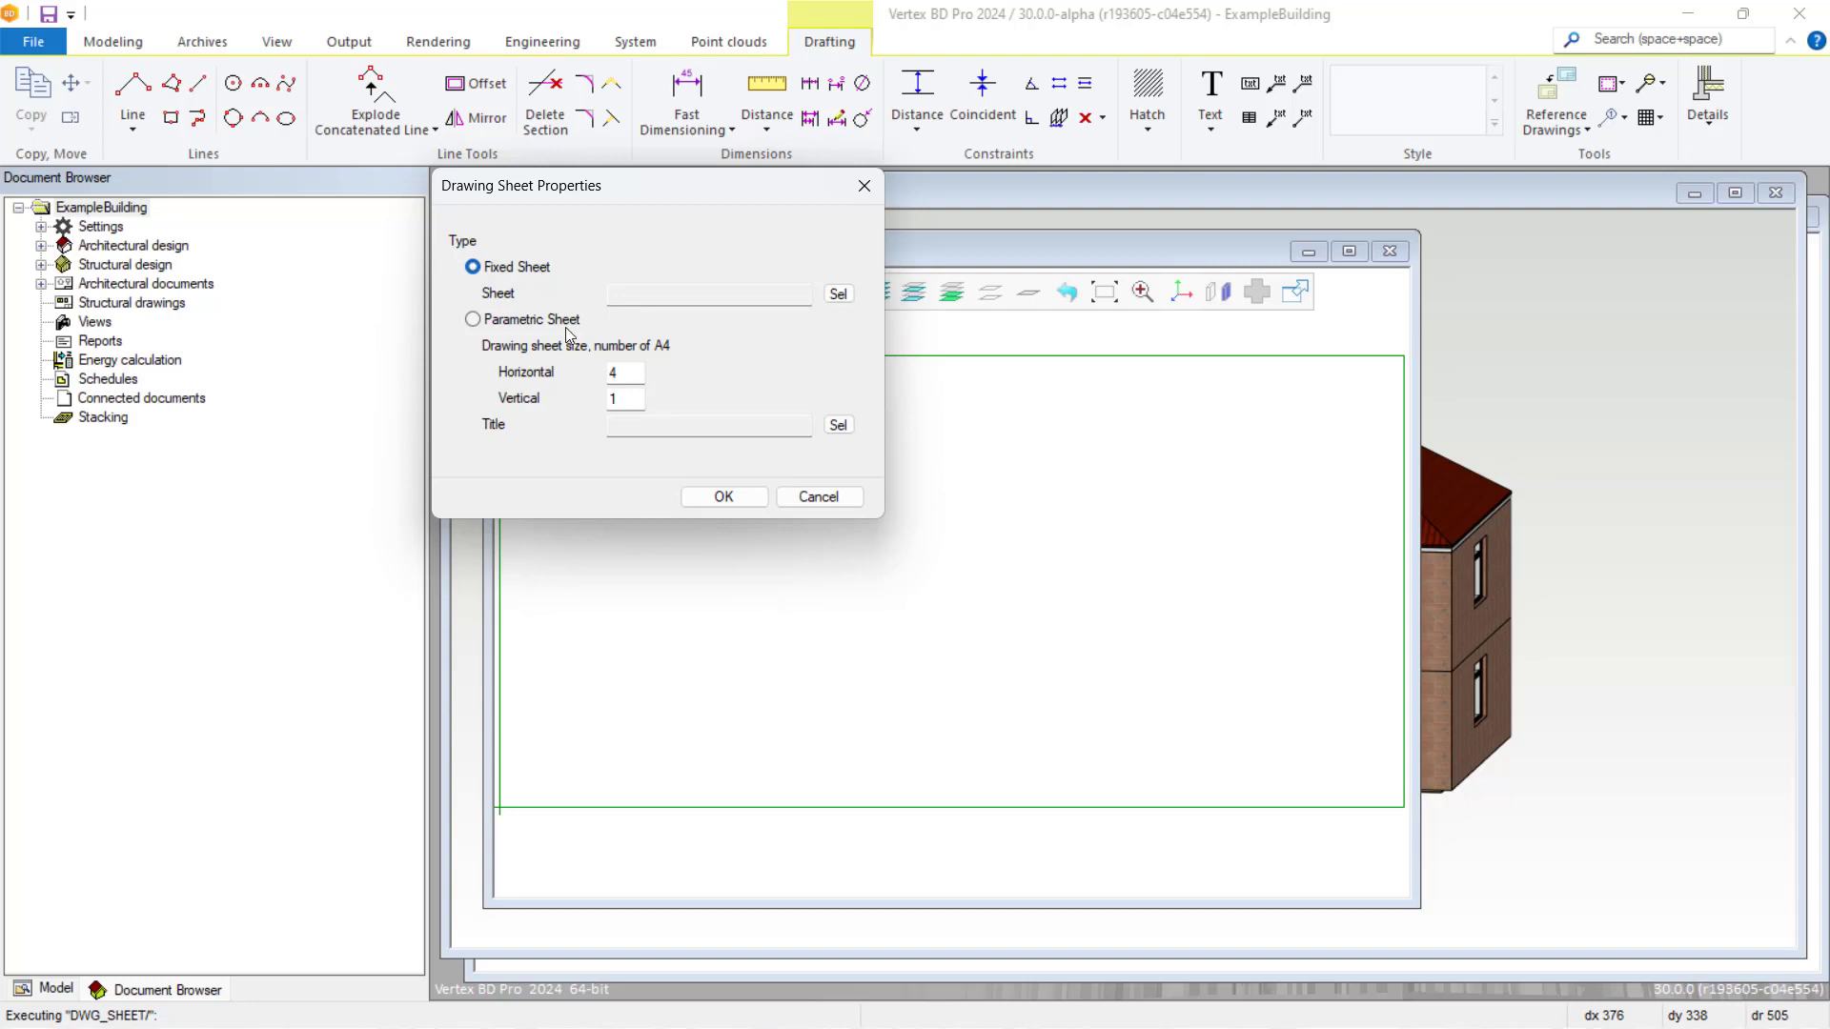
click(839, 295)
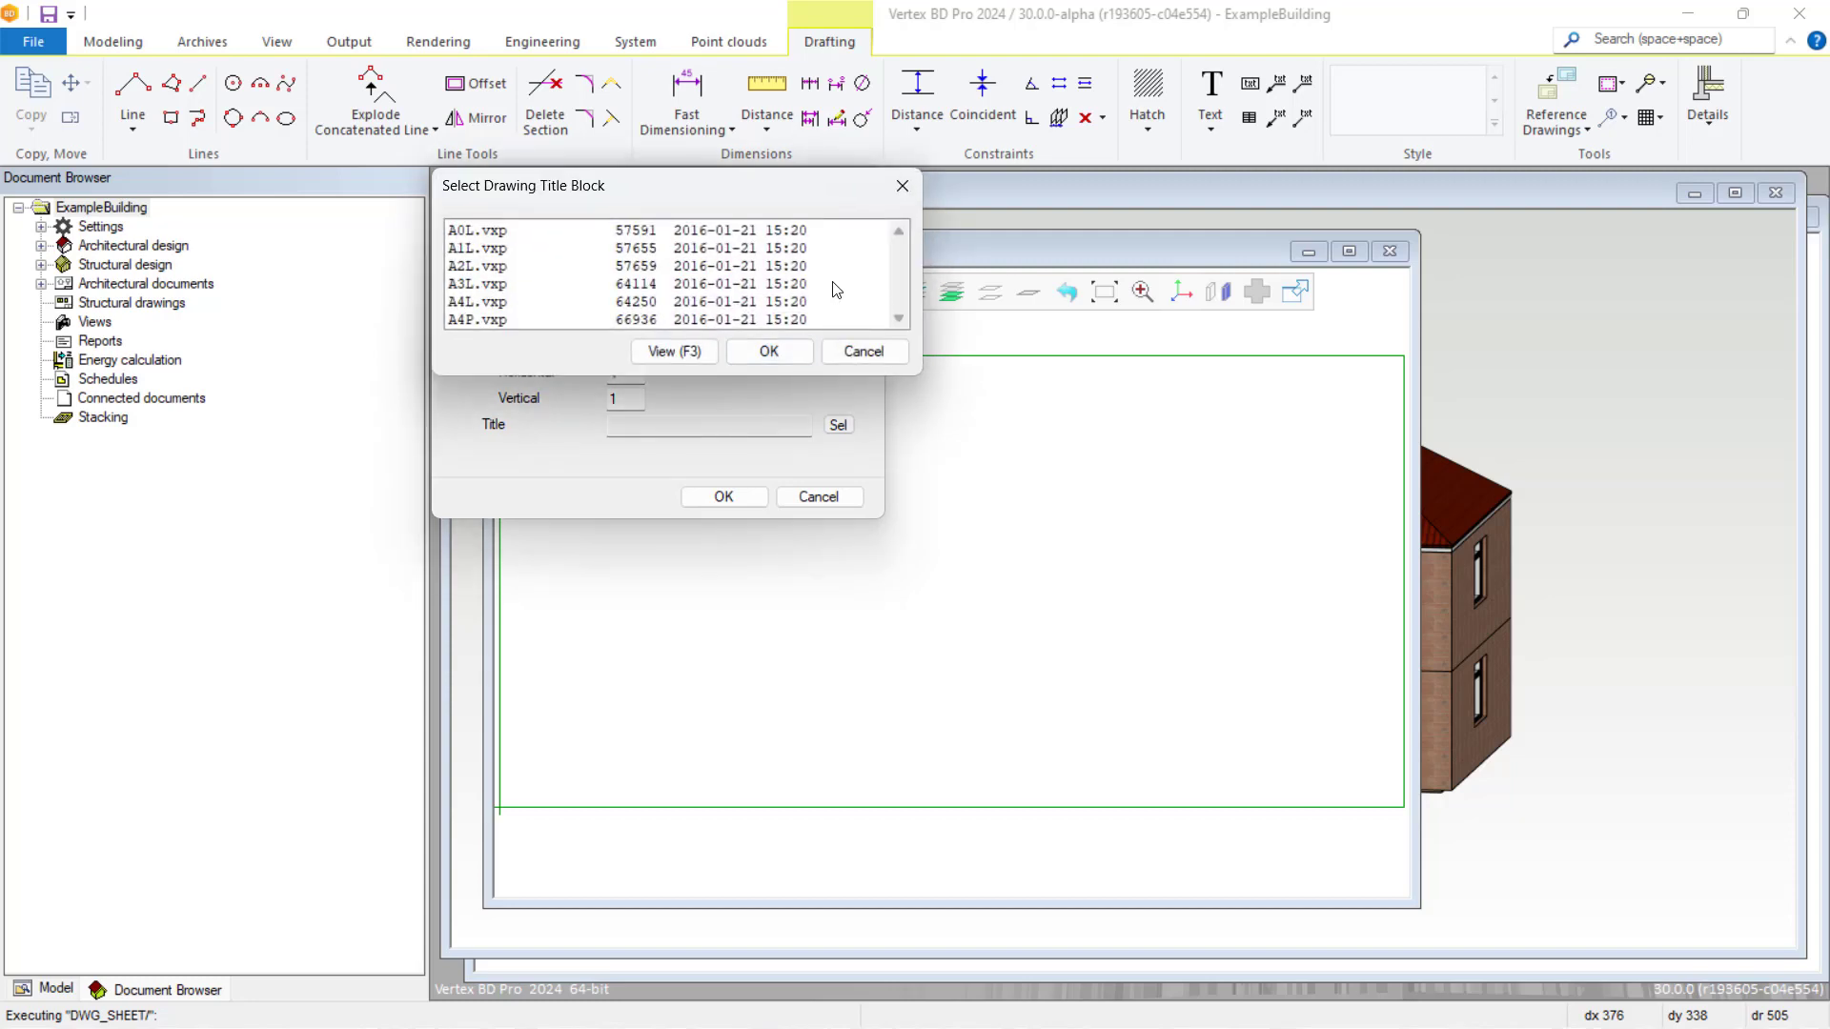
click(904, 187)
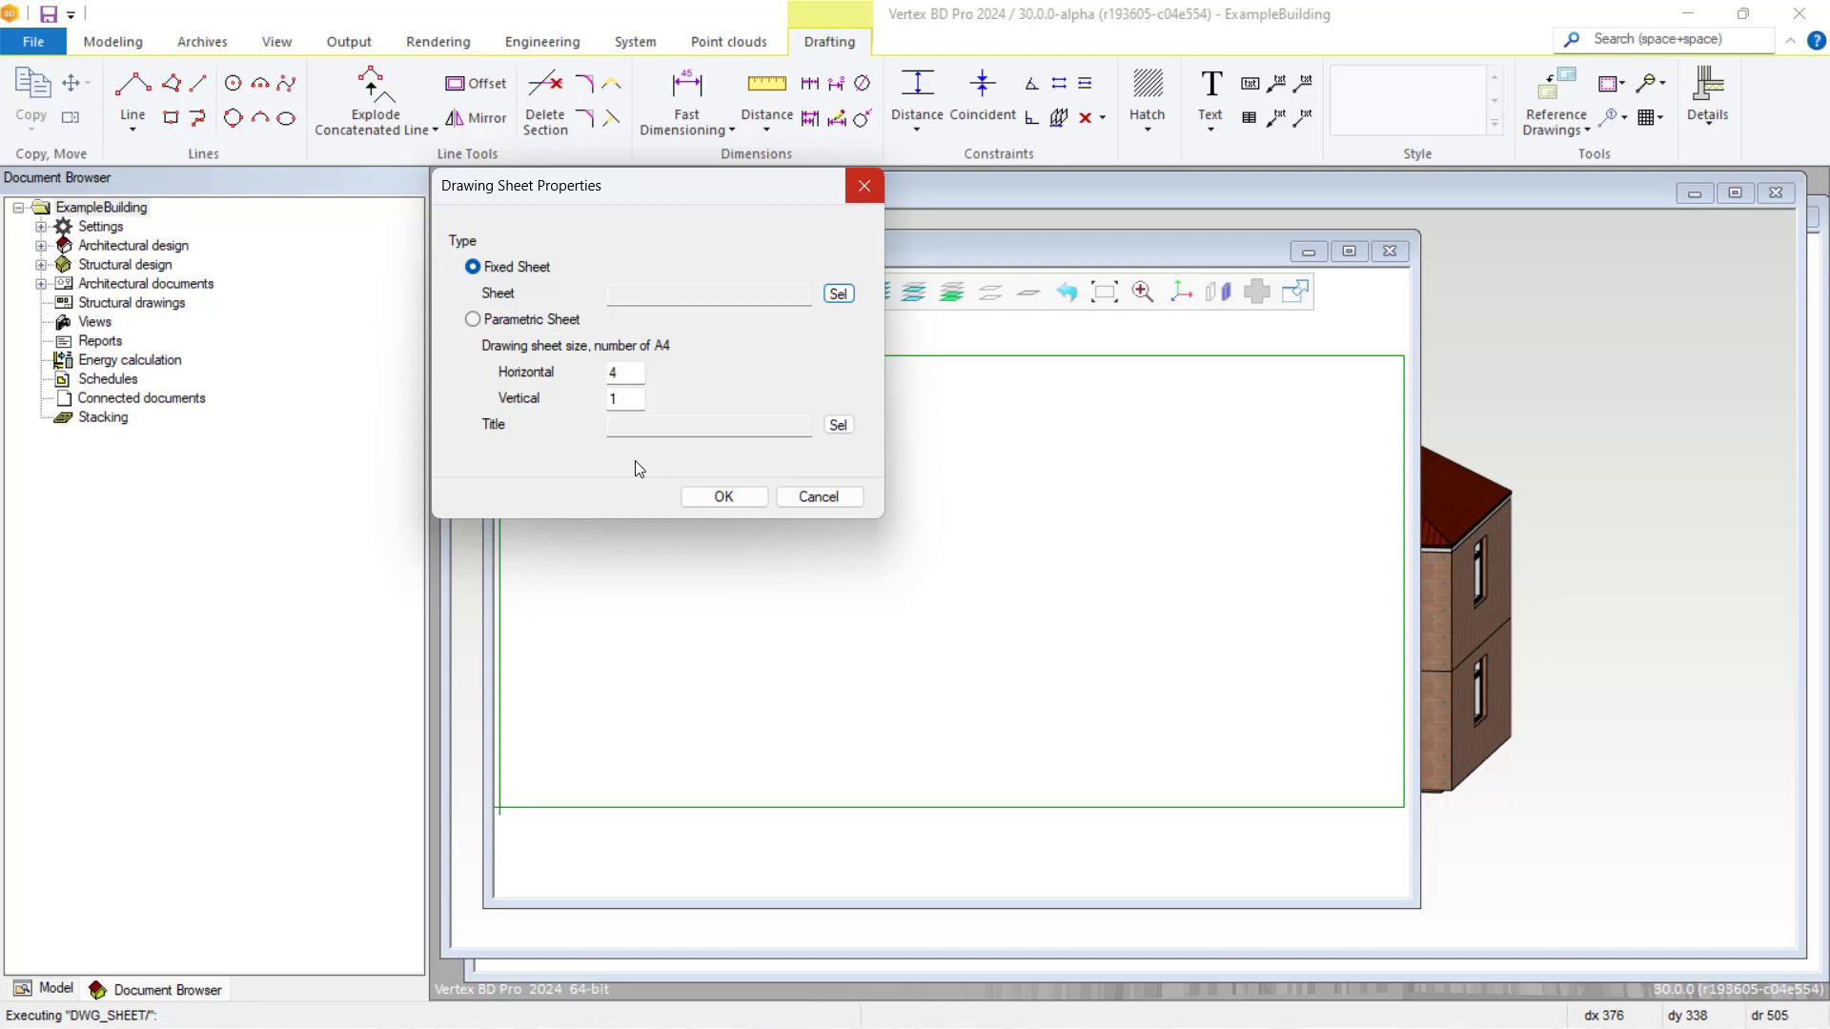
click(835, 426)
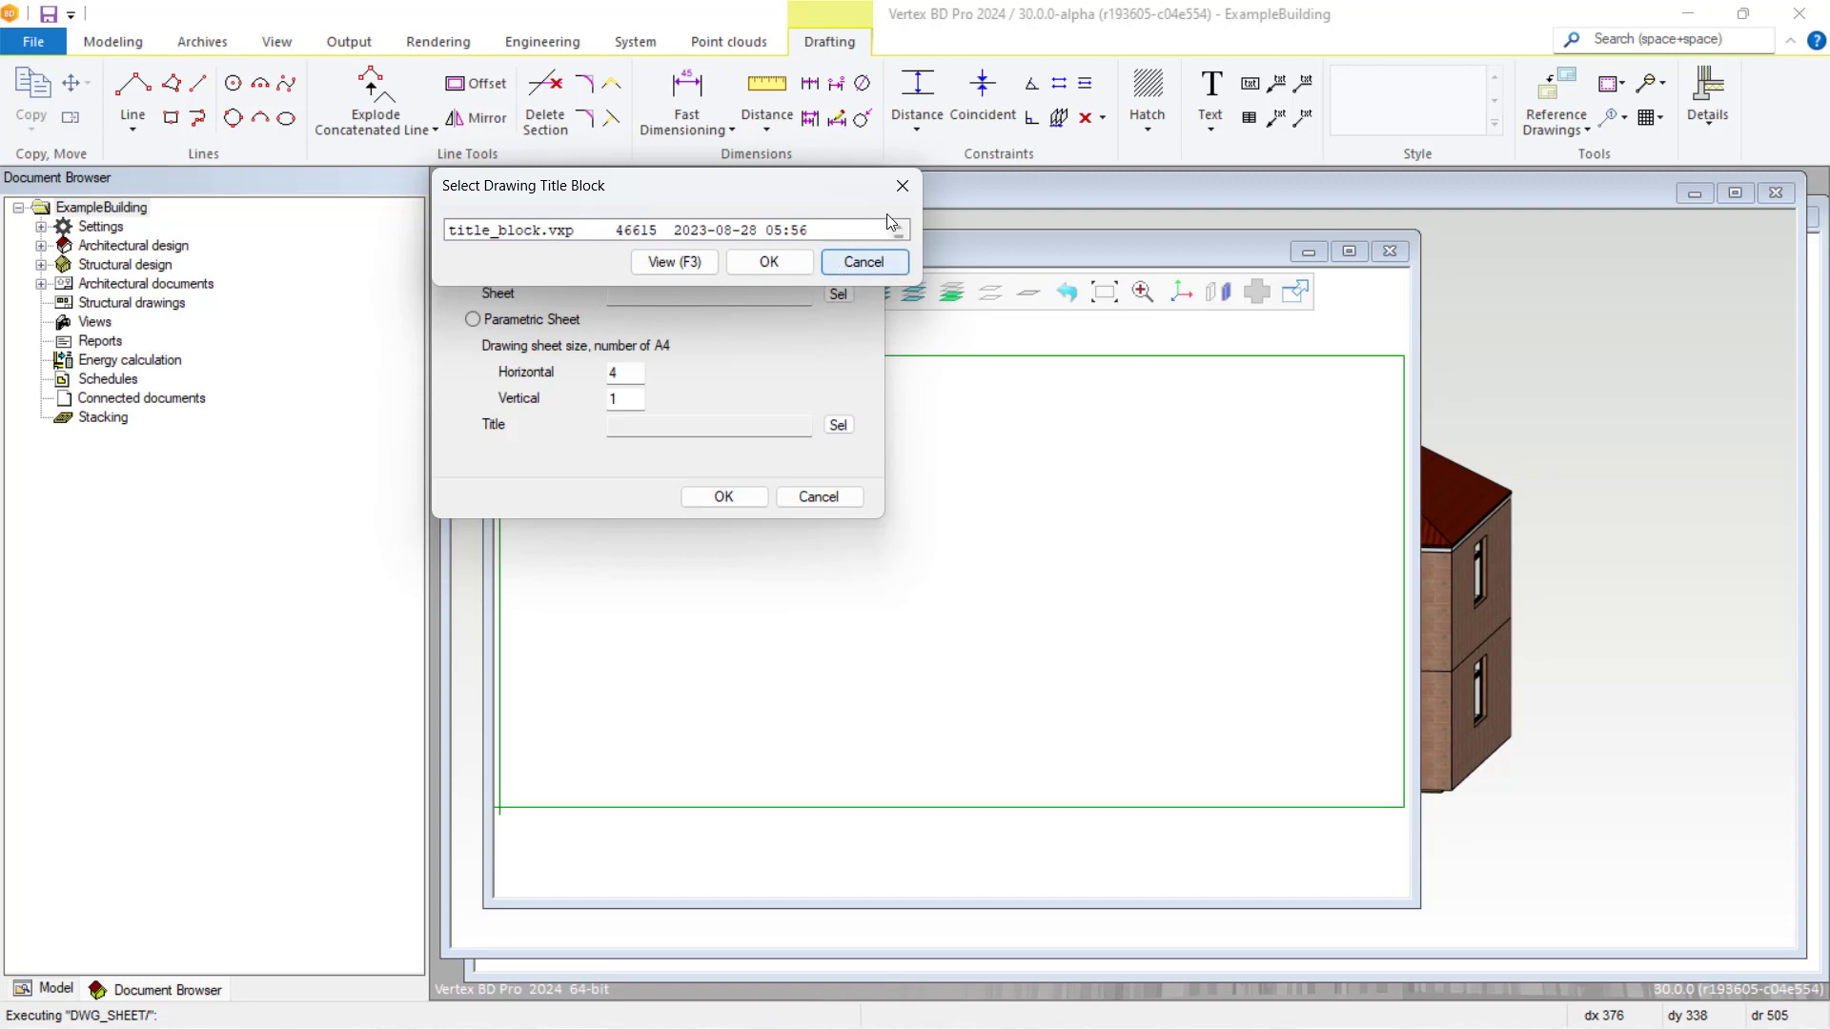
click(903, 184)
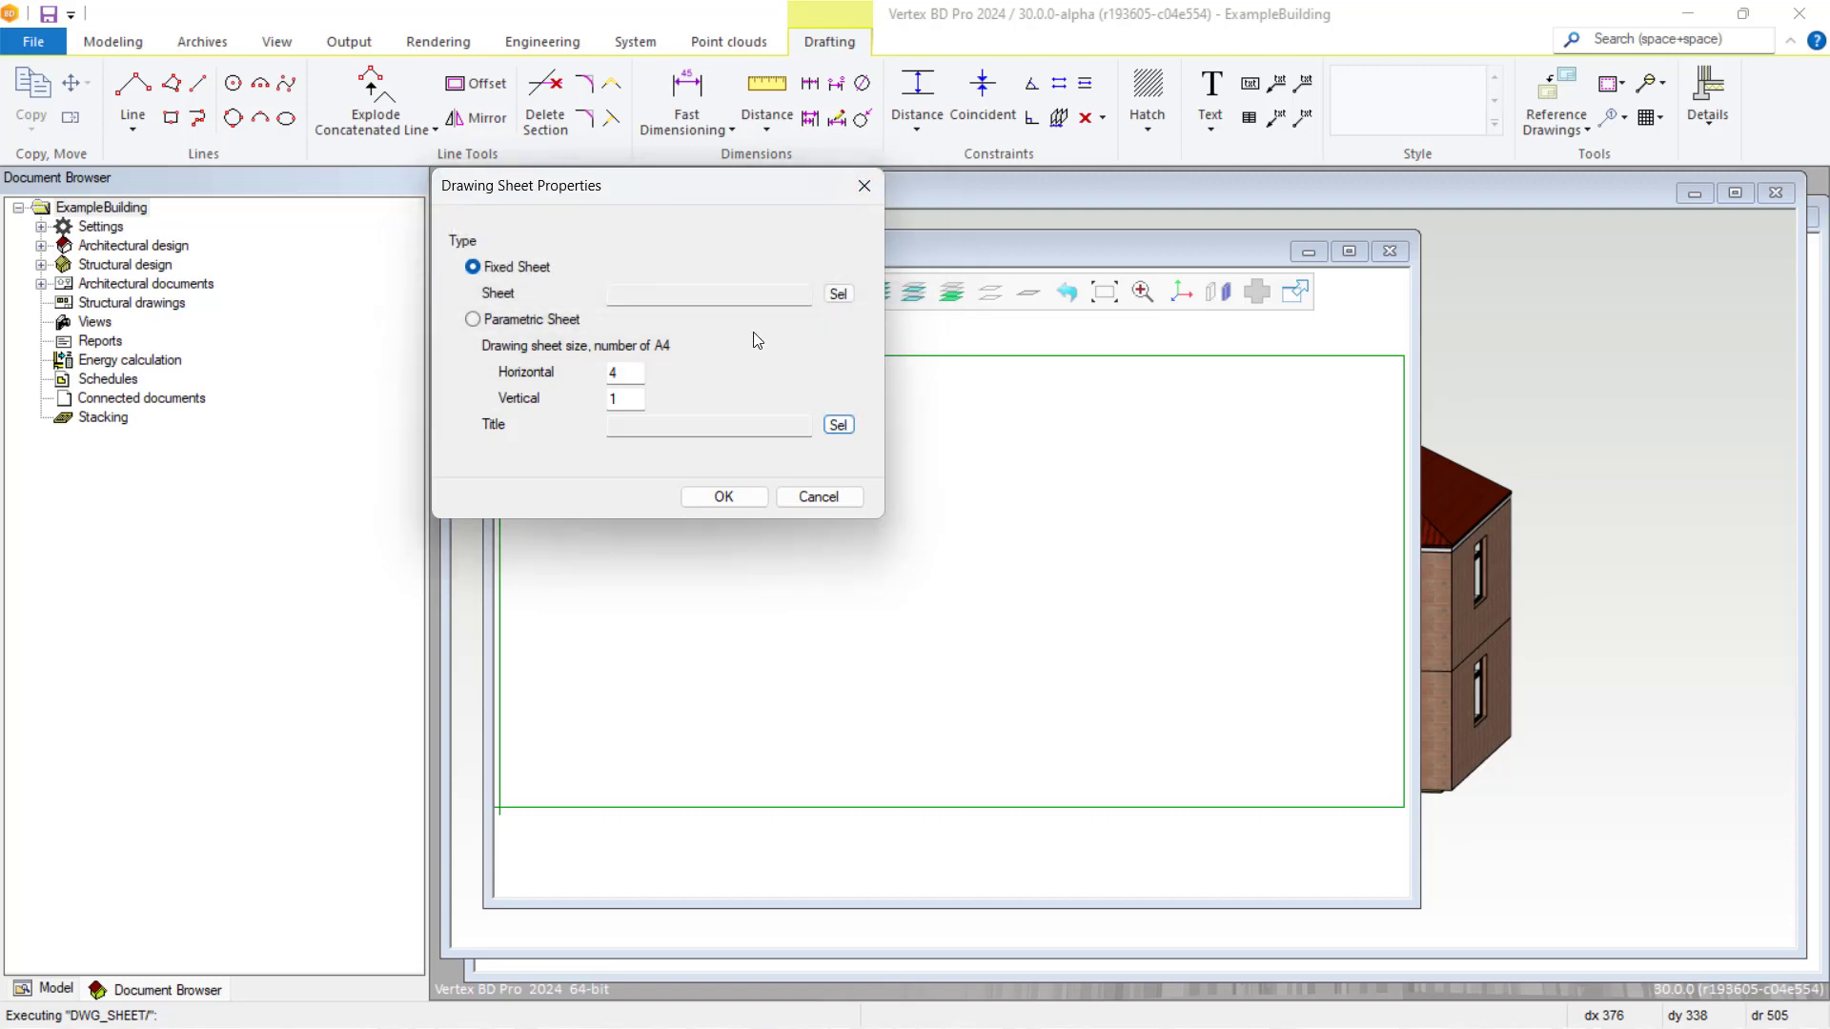
click(837, 293)
double_click(504, 250)
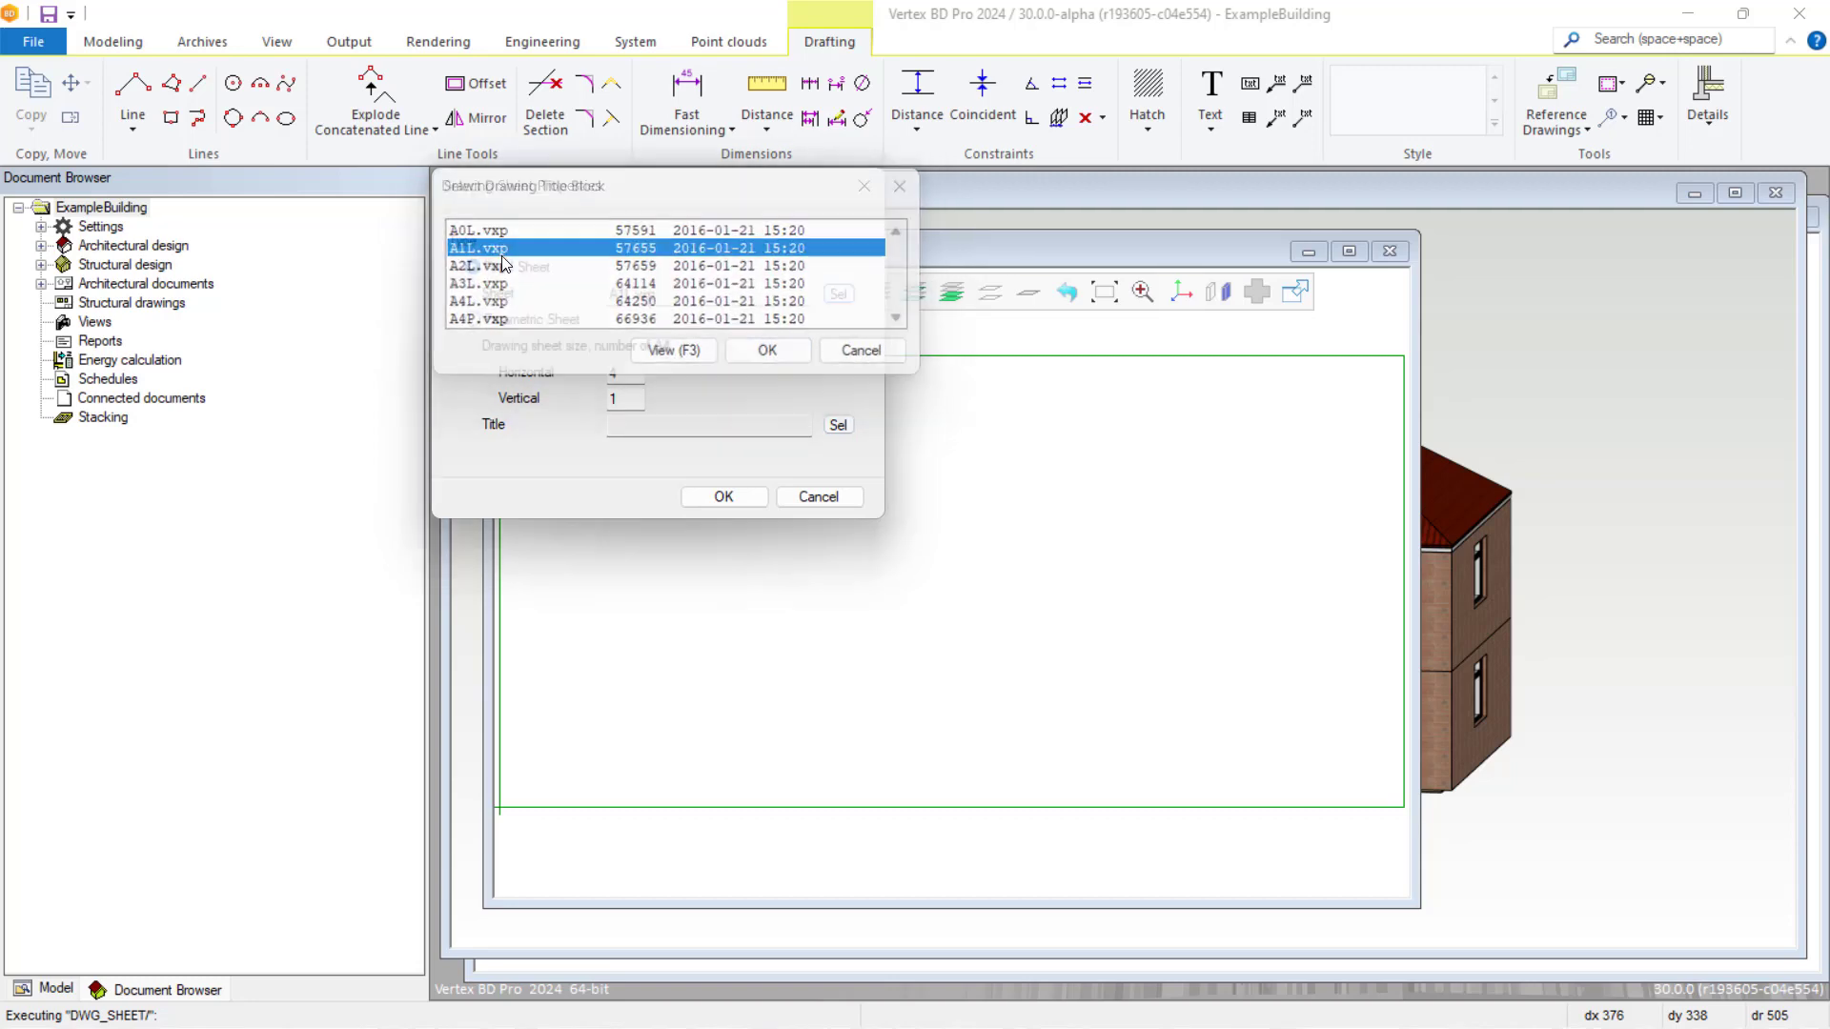
click(724, 497)
click(819, 584)
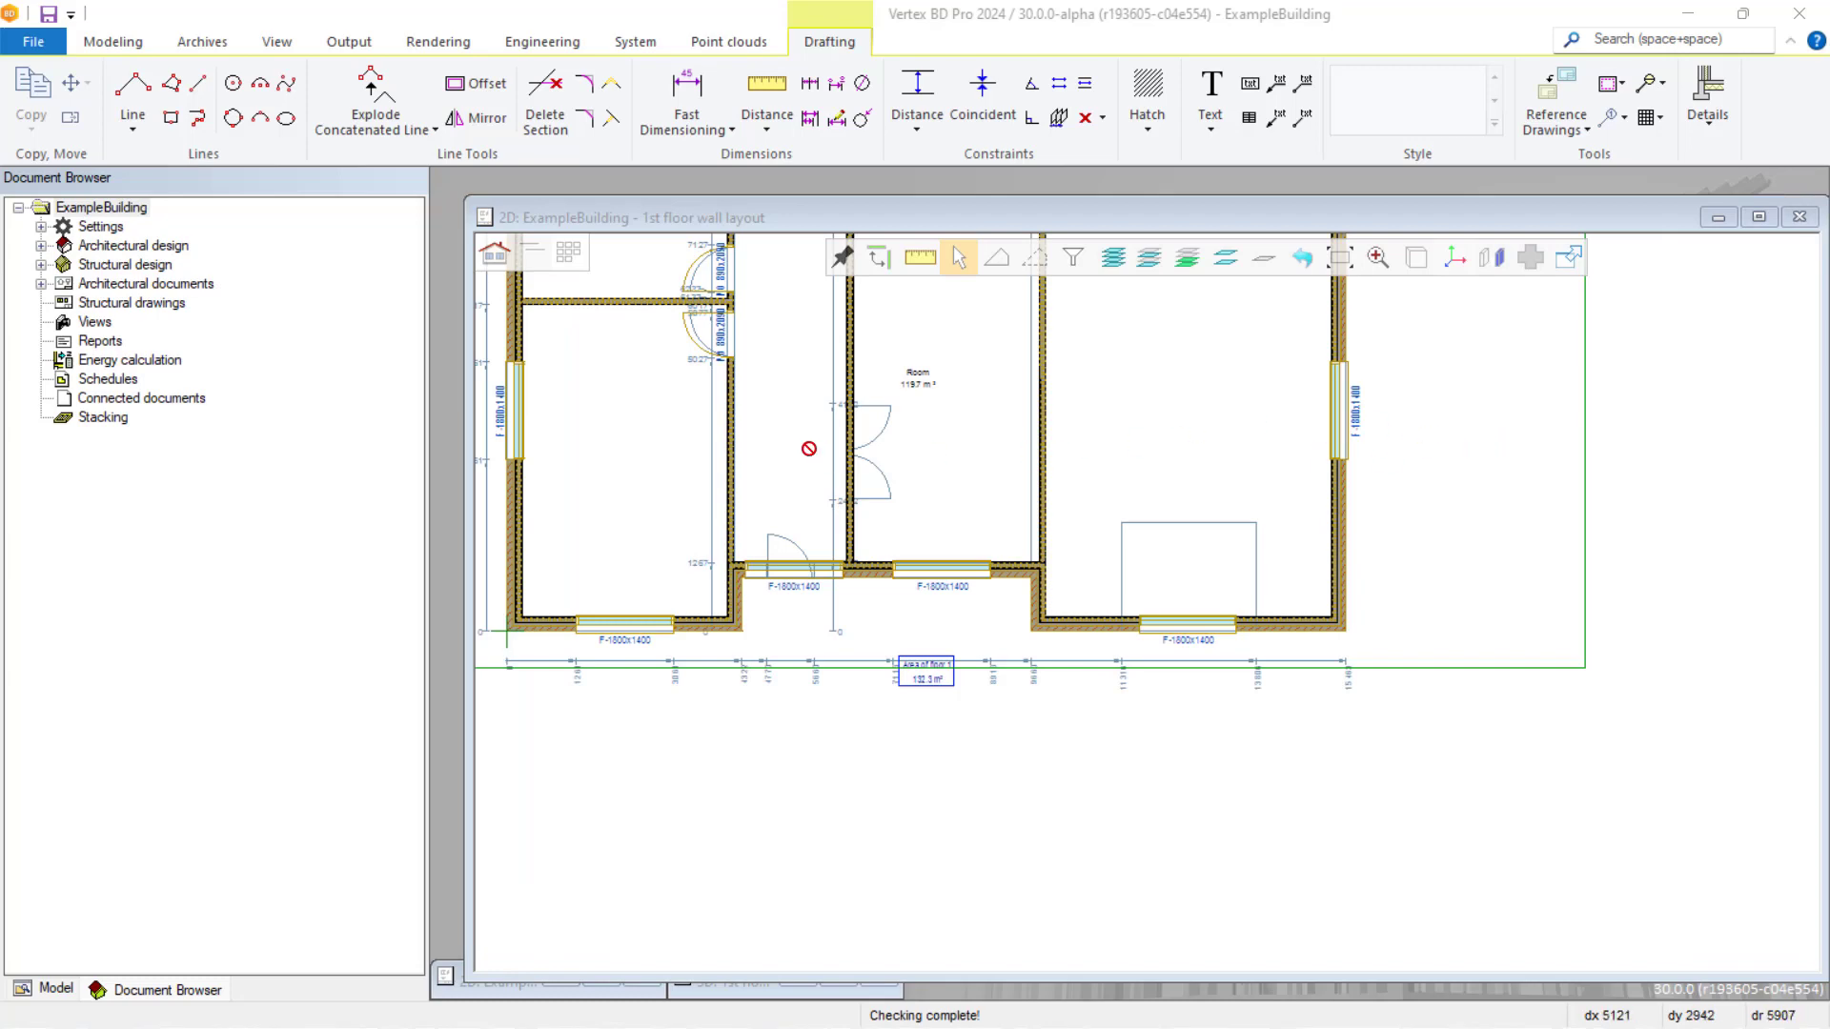
- Define a vertical cross-section line through the middle room of the 1st floor wall layout, from the lower exterior wall to the upper one
scroll(918, 467, down, 1)
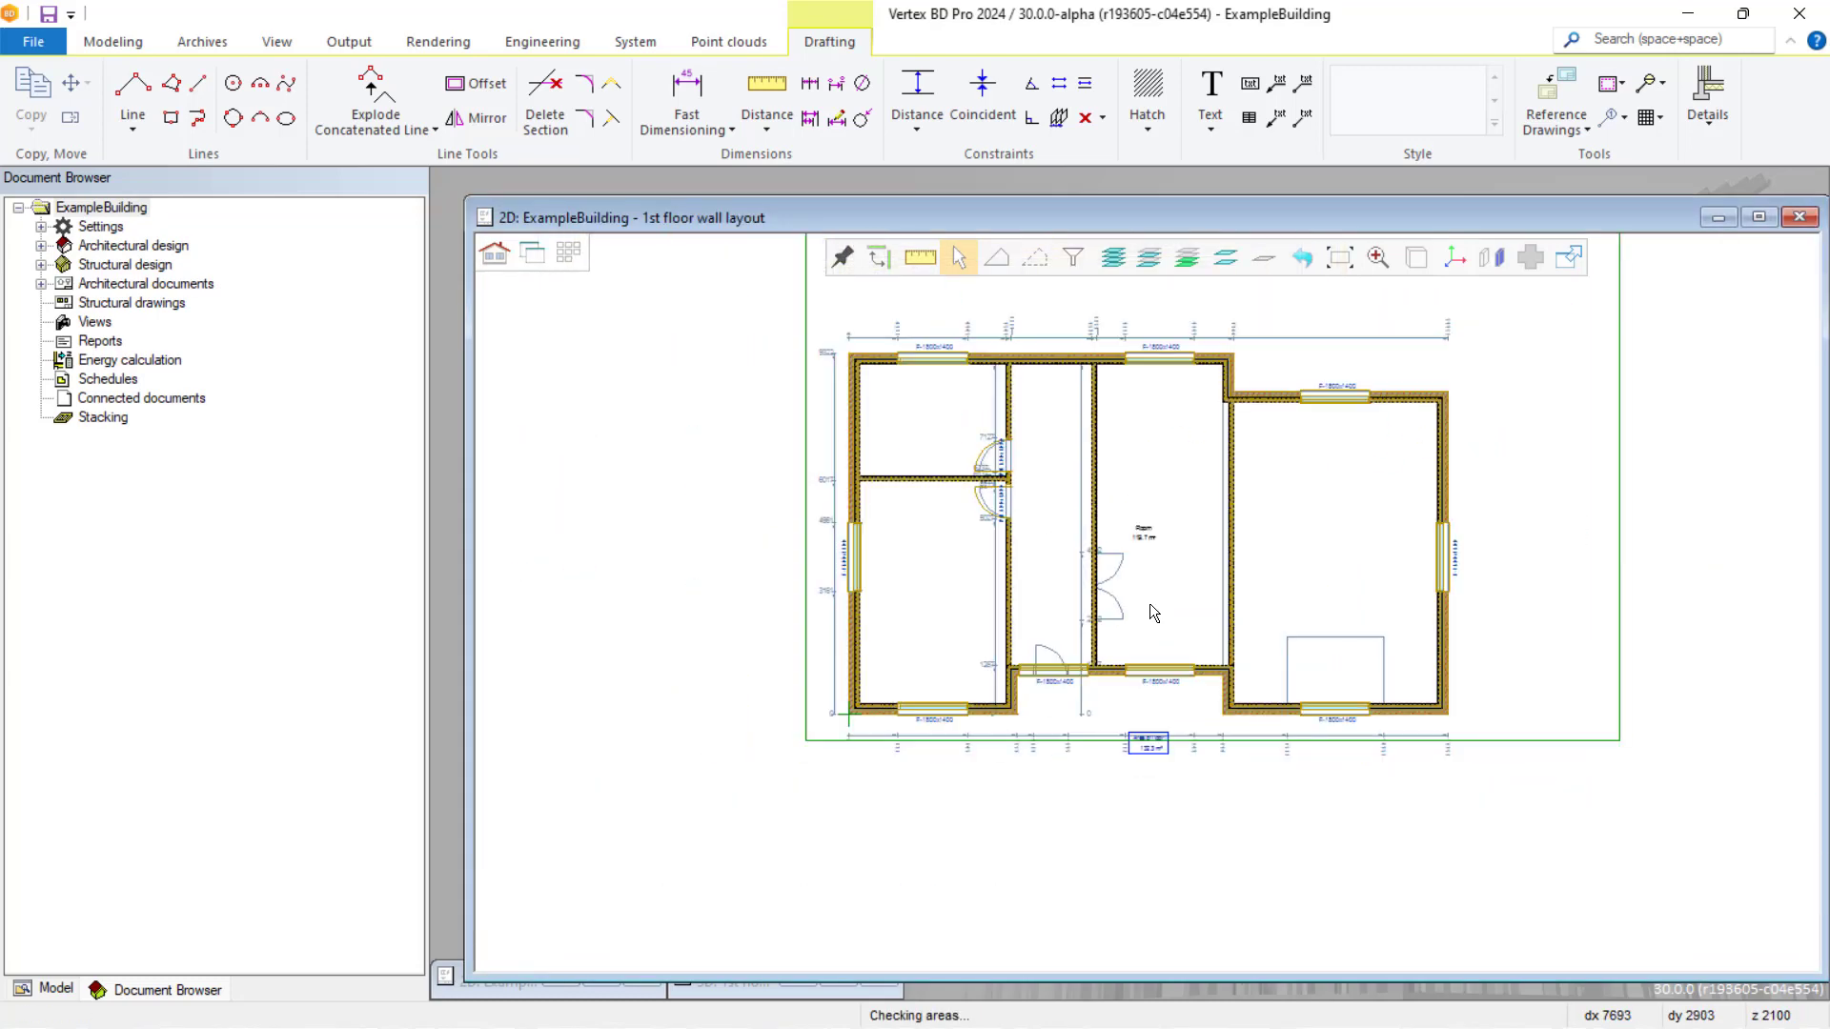
scroll(1118, 521, up, 1)
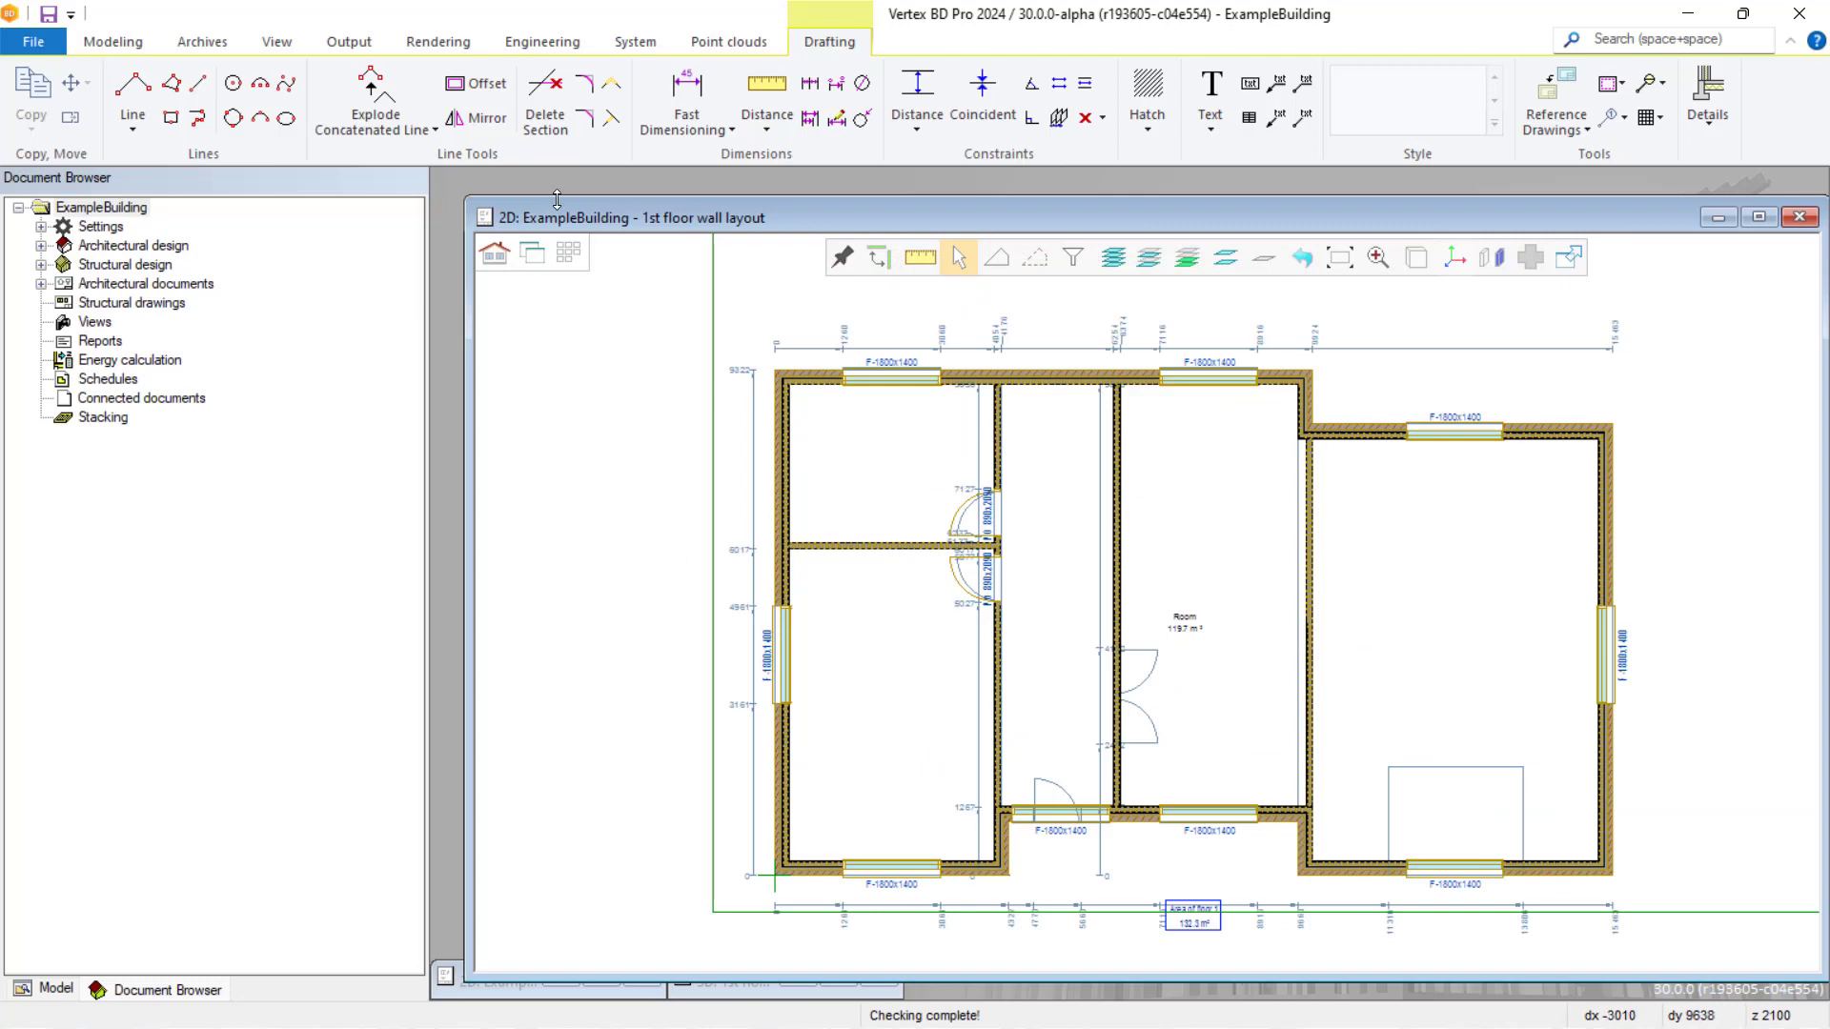
click(360, 41)
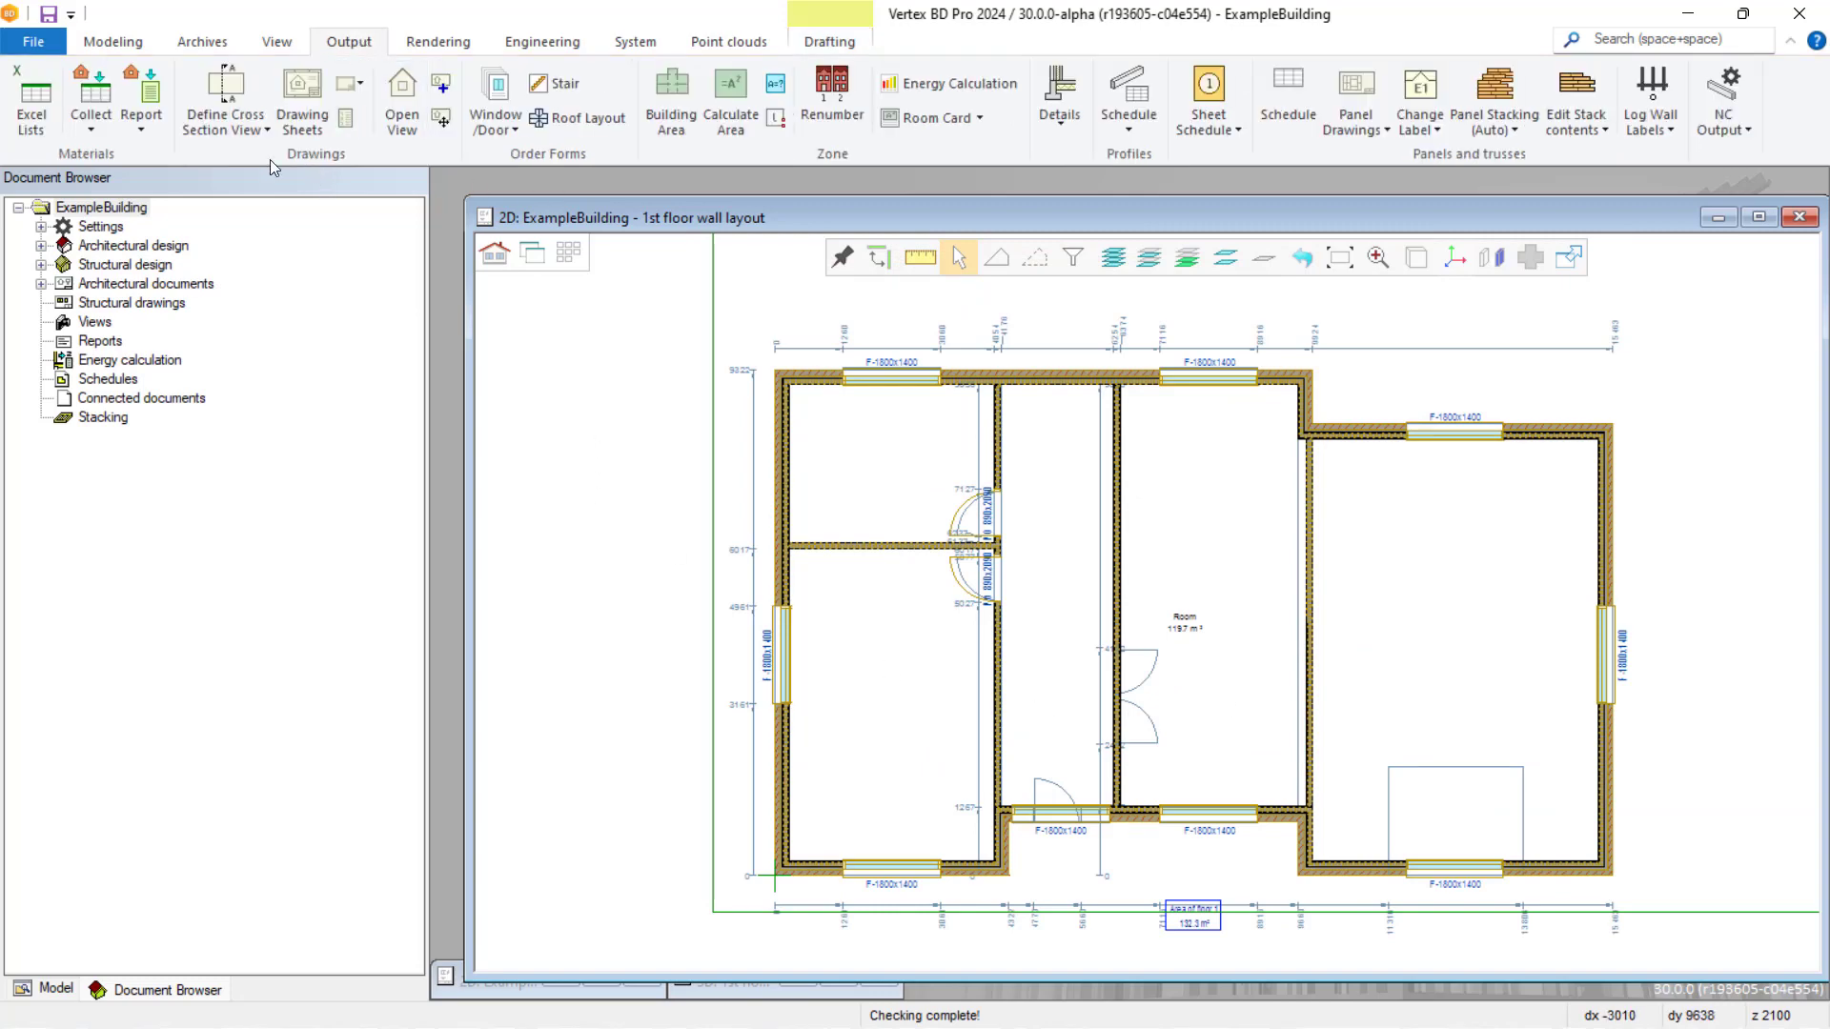
click(220, 113)
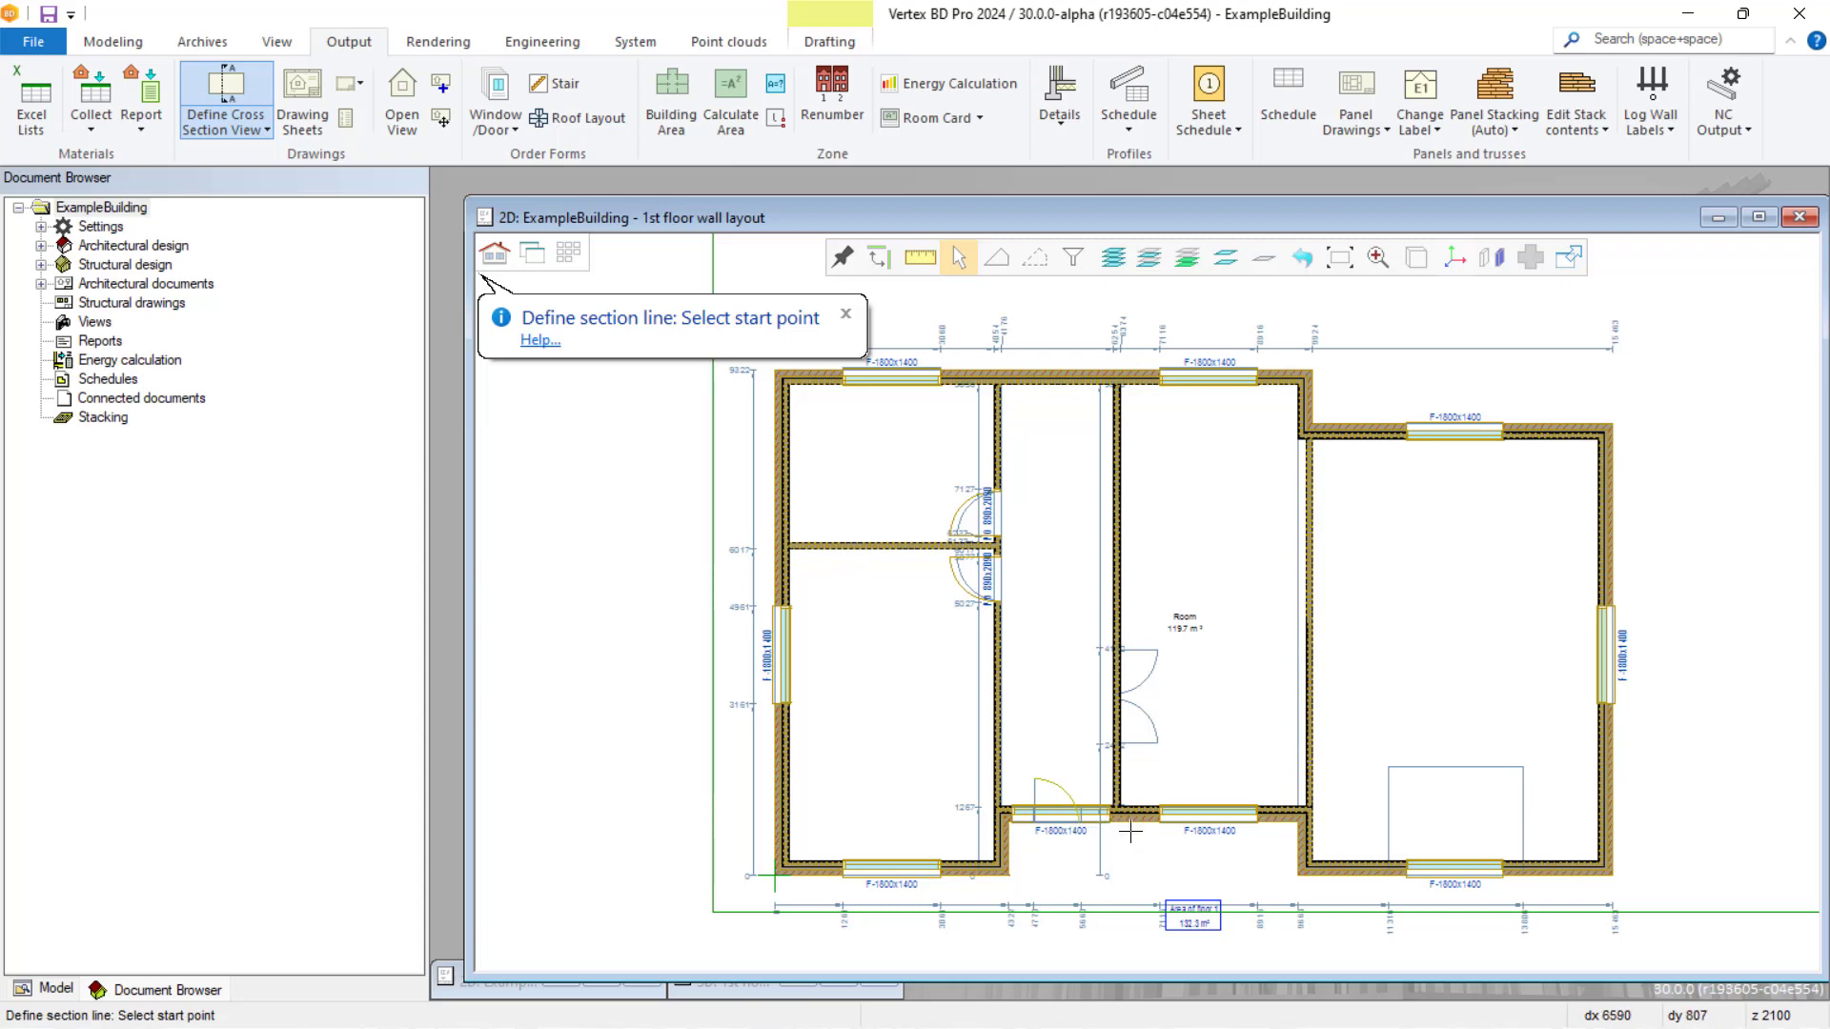
click(1135, 827)
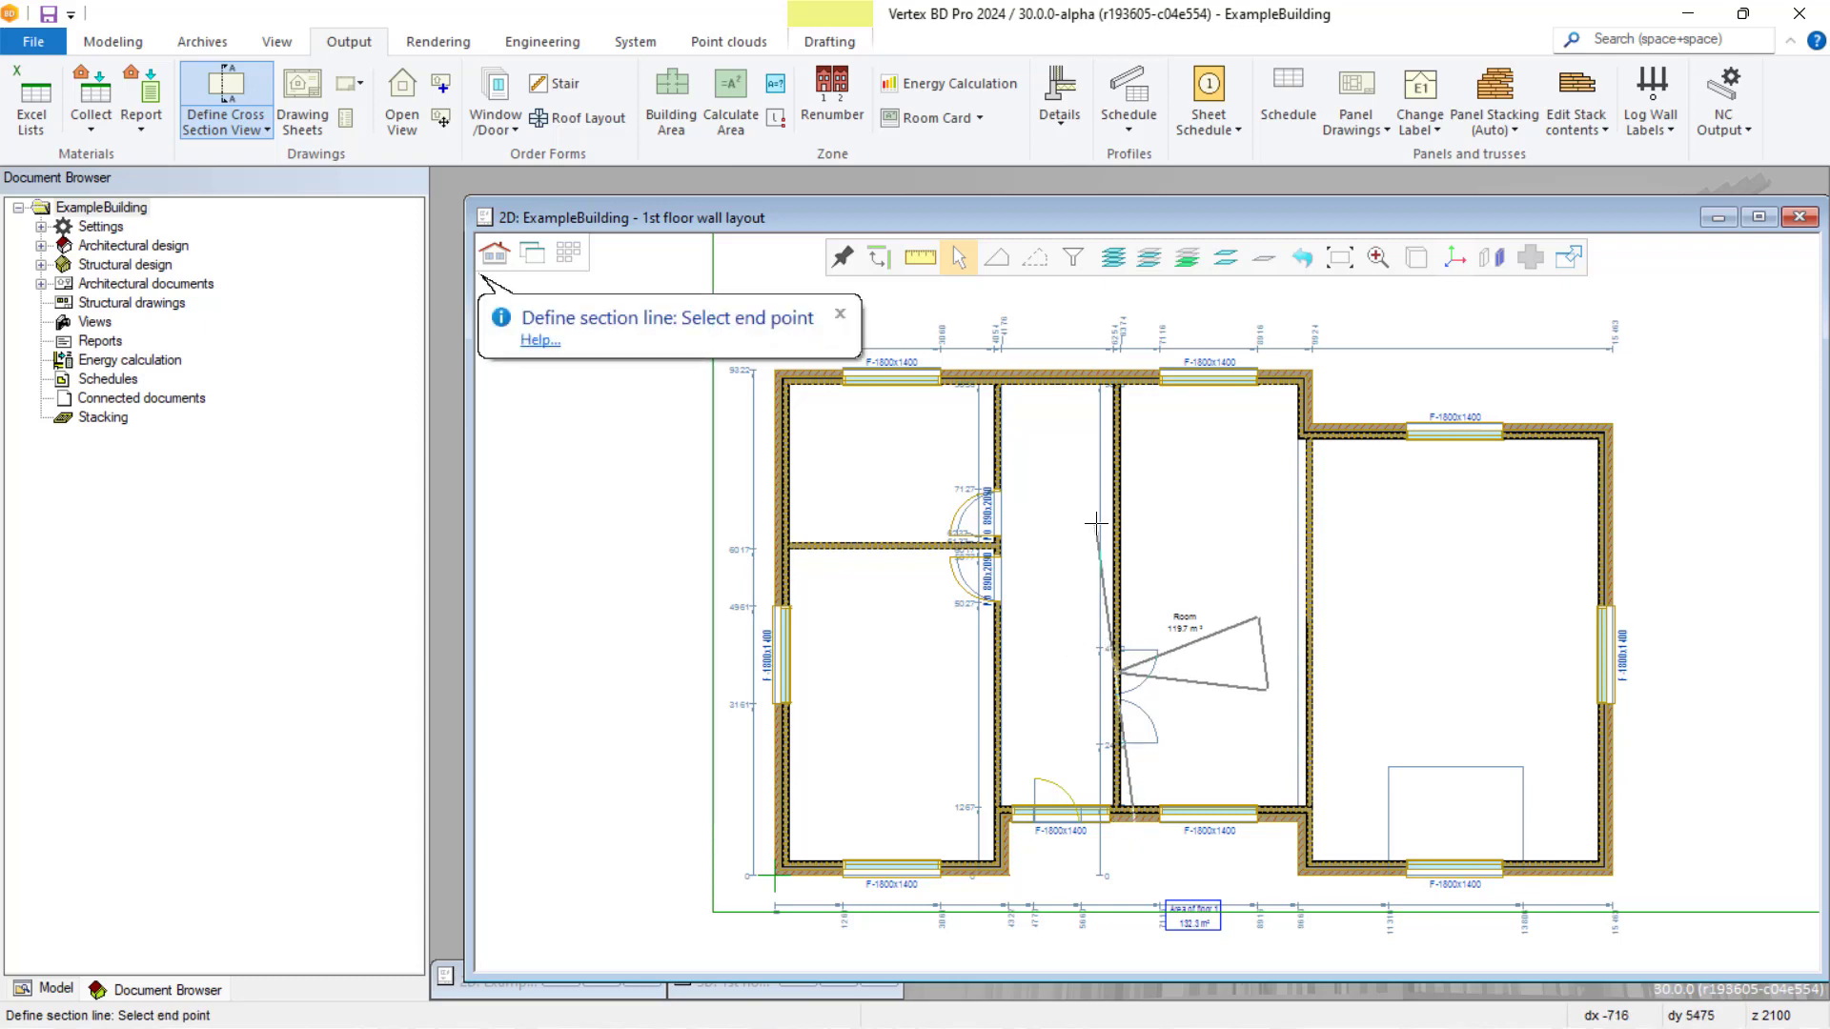
click(1143, 386)
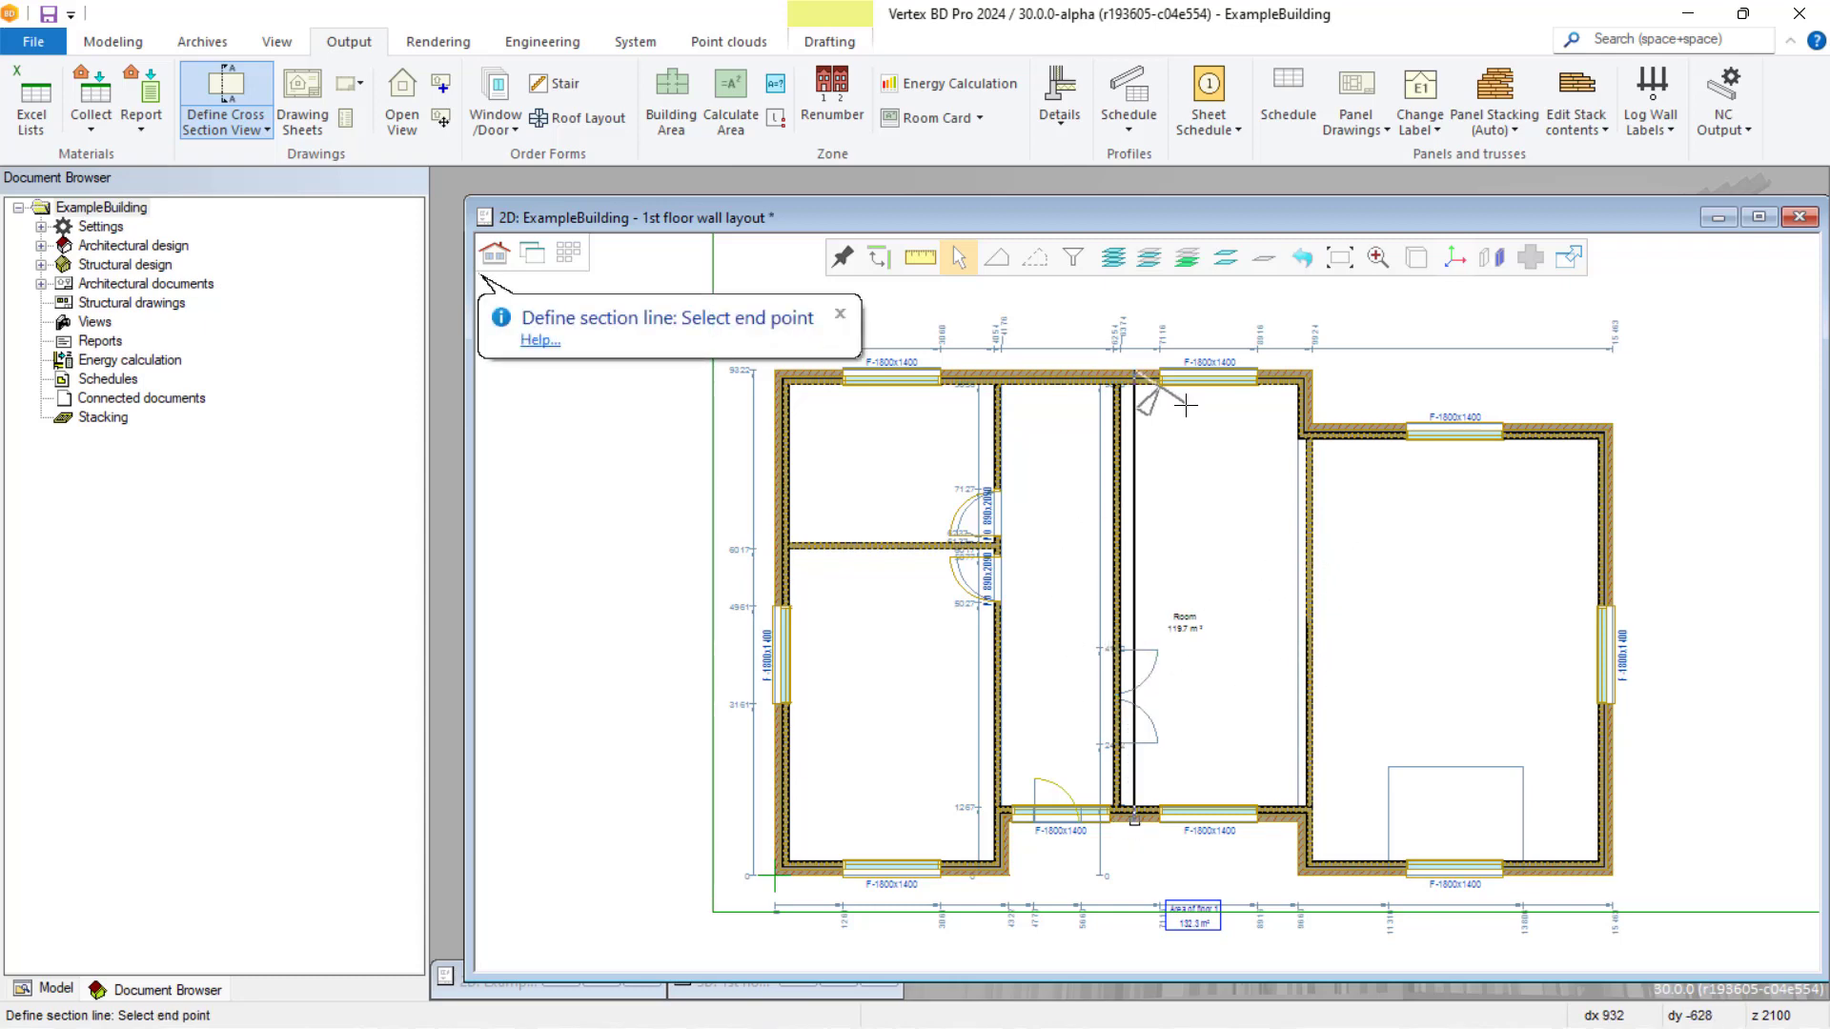
right_click(1187, 407)
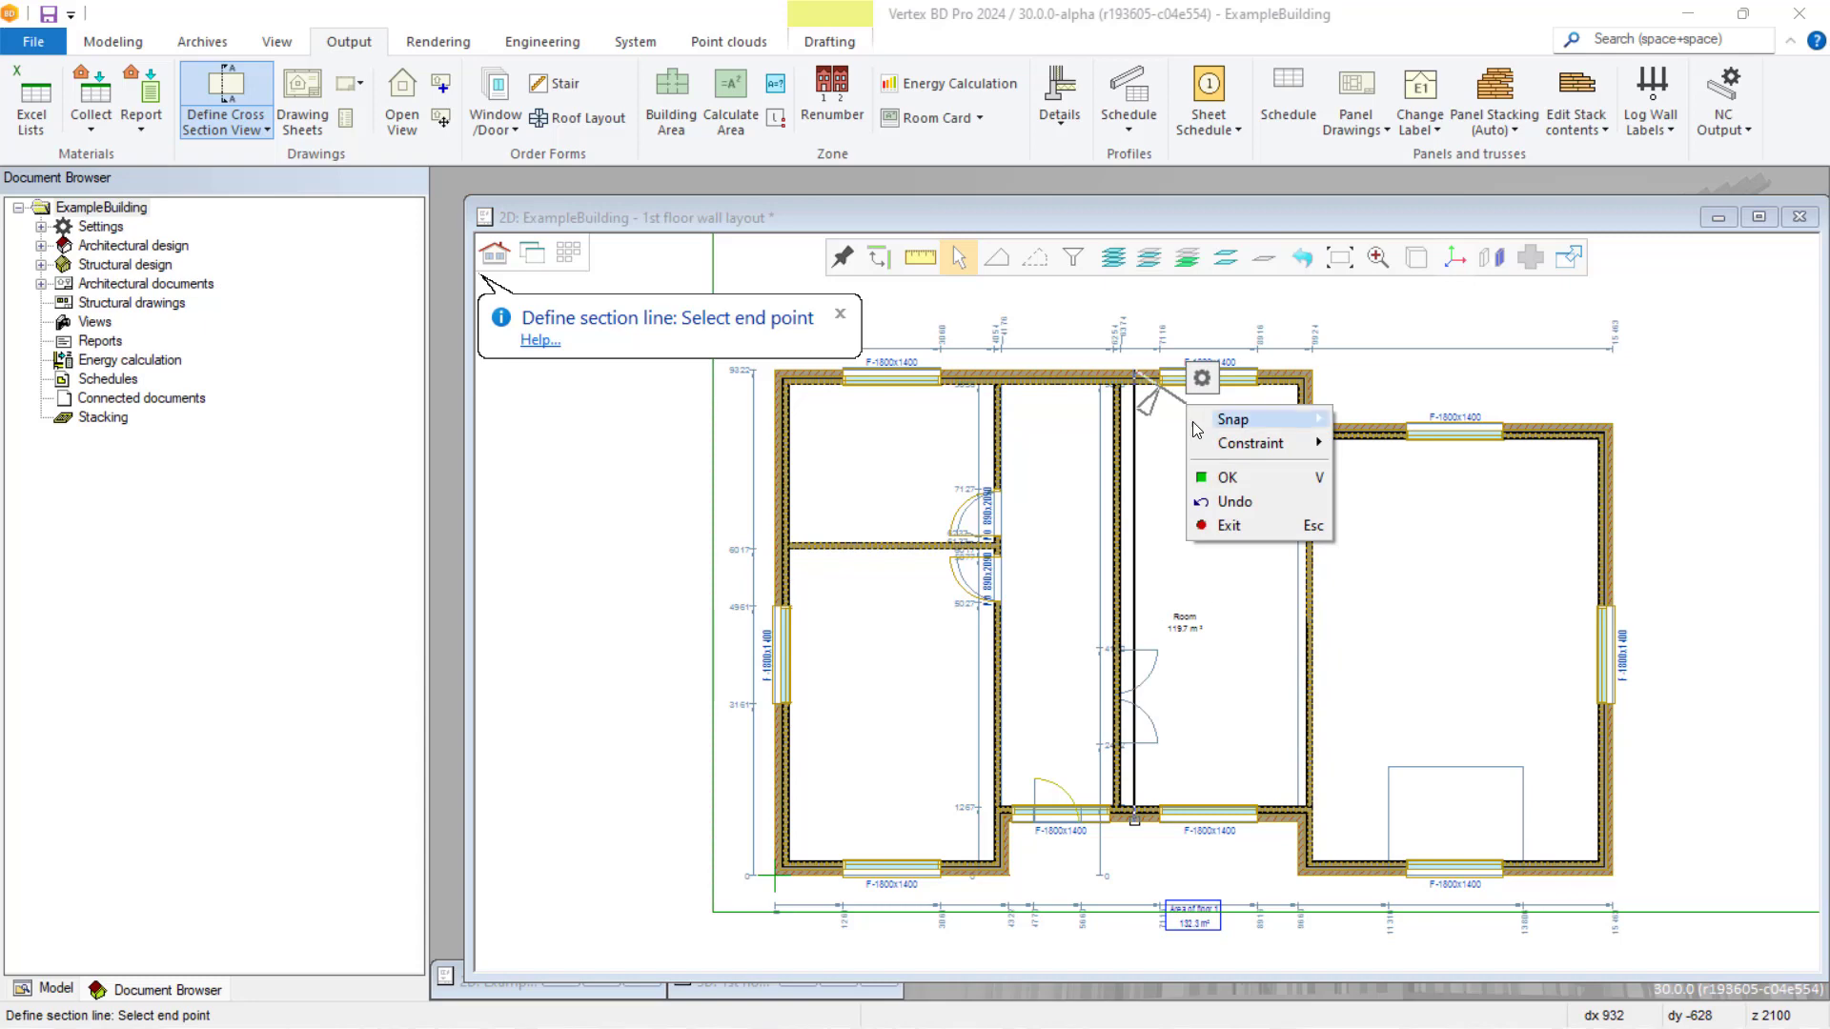
click(1225, 481)
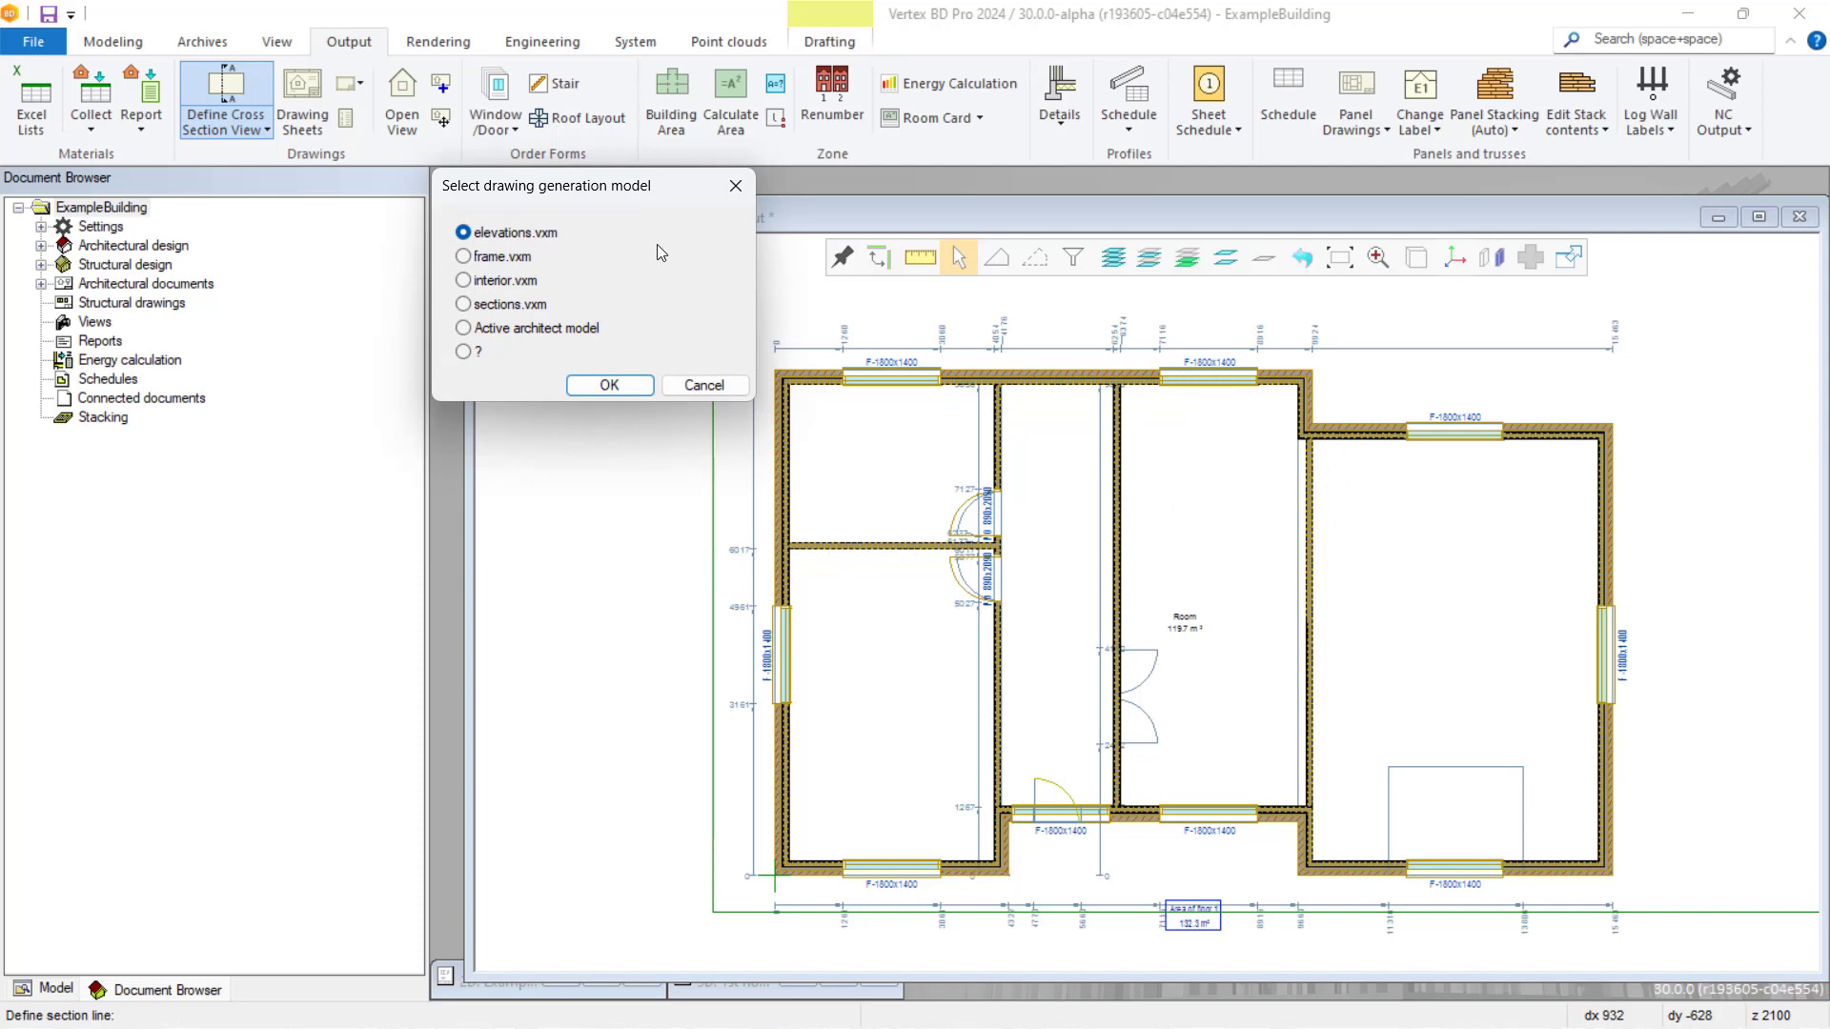
- Use frame.vxm as the section's drawing generation model and set the section depth to 1000
drag(670, 187, 706, 258)
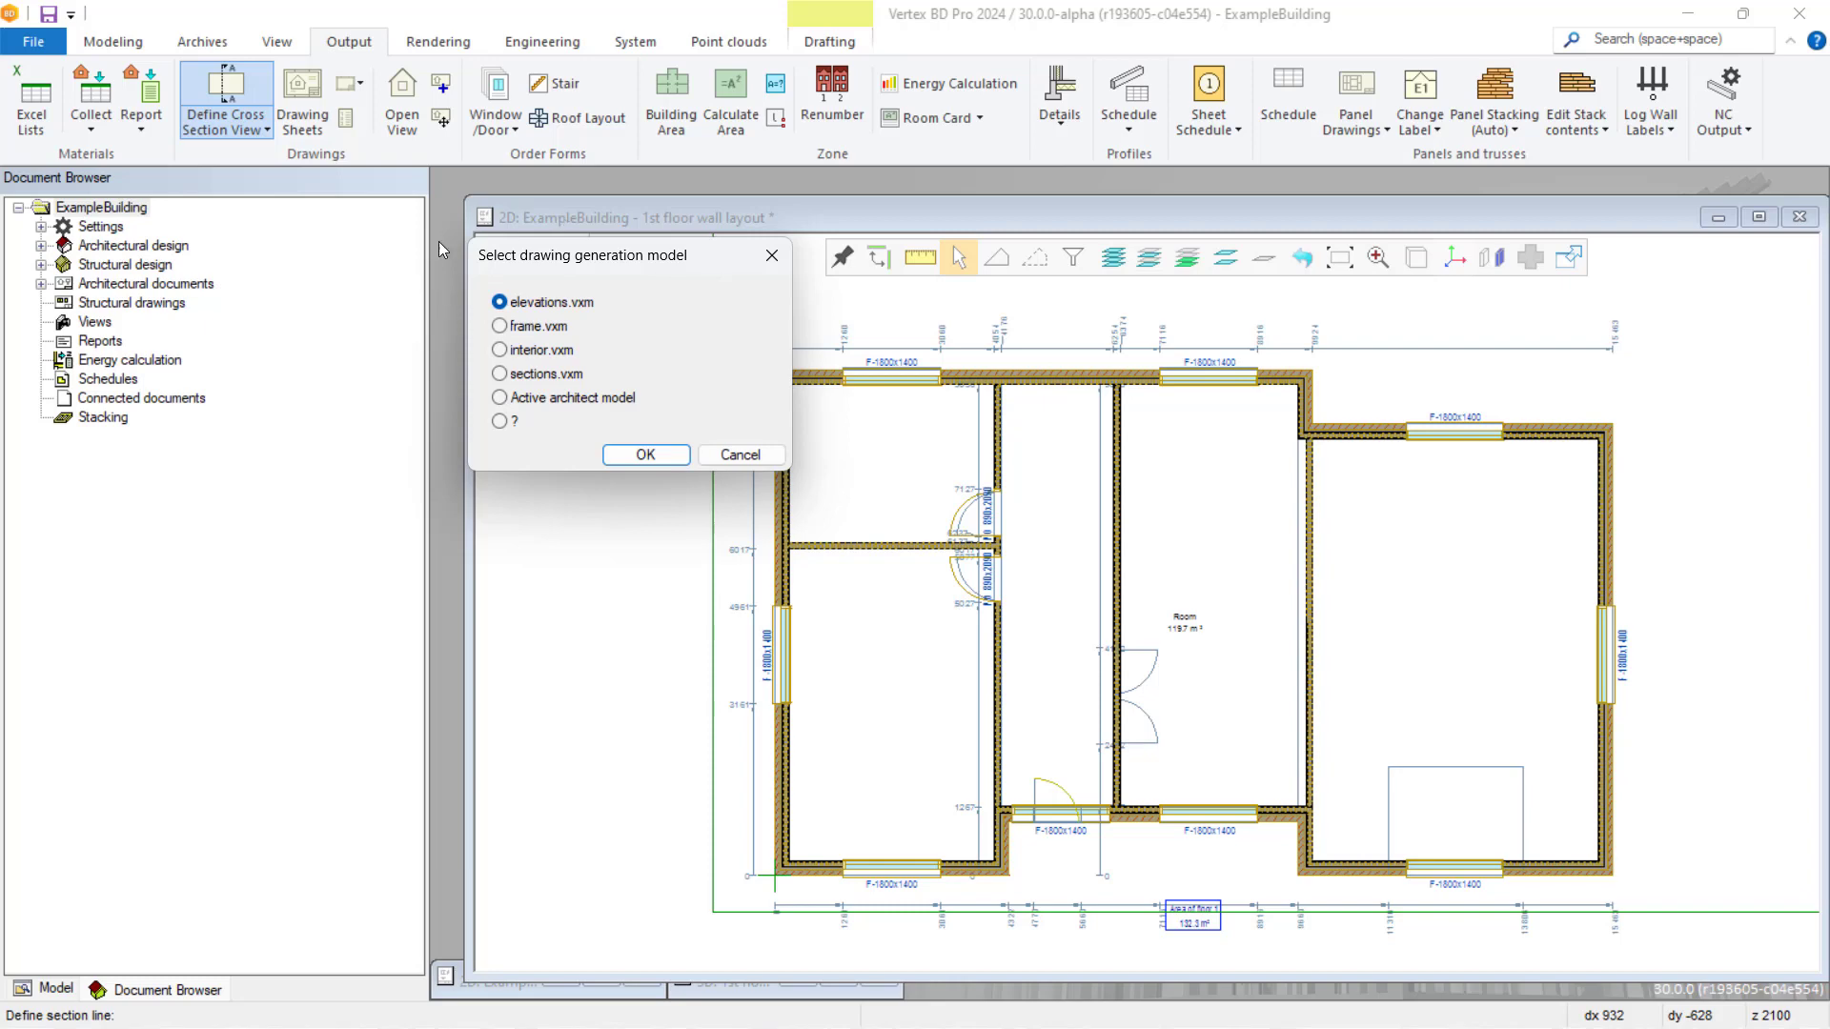
click(500, 327)
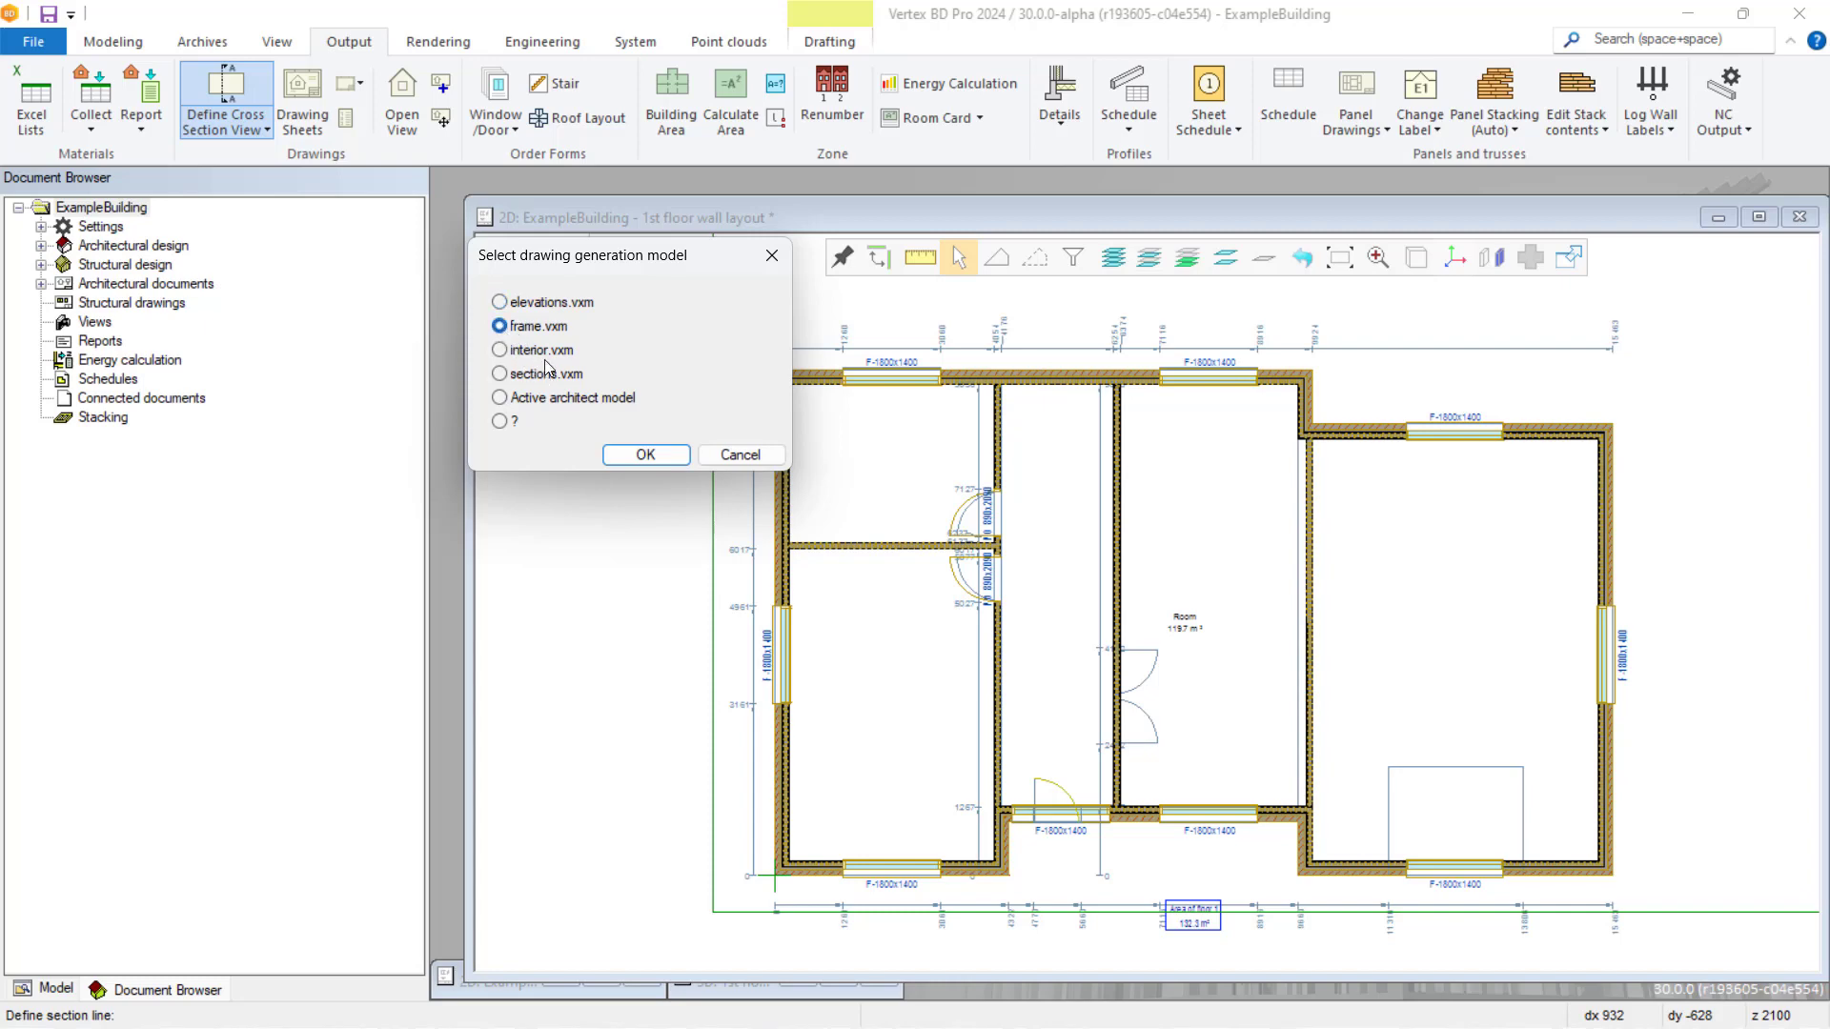
click(645, 456)
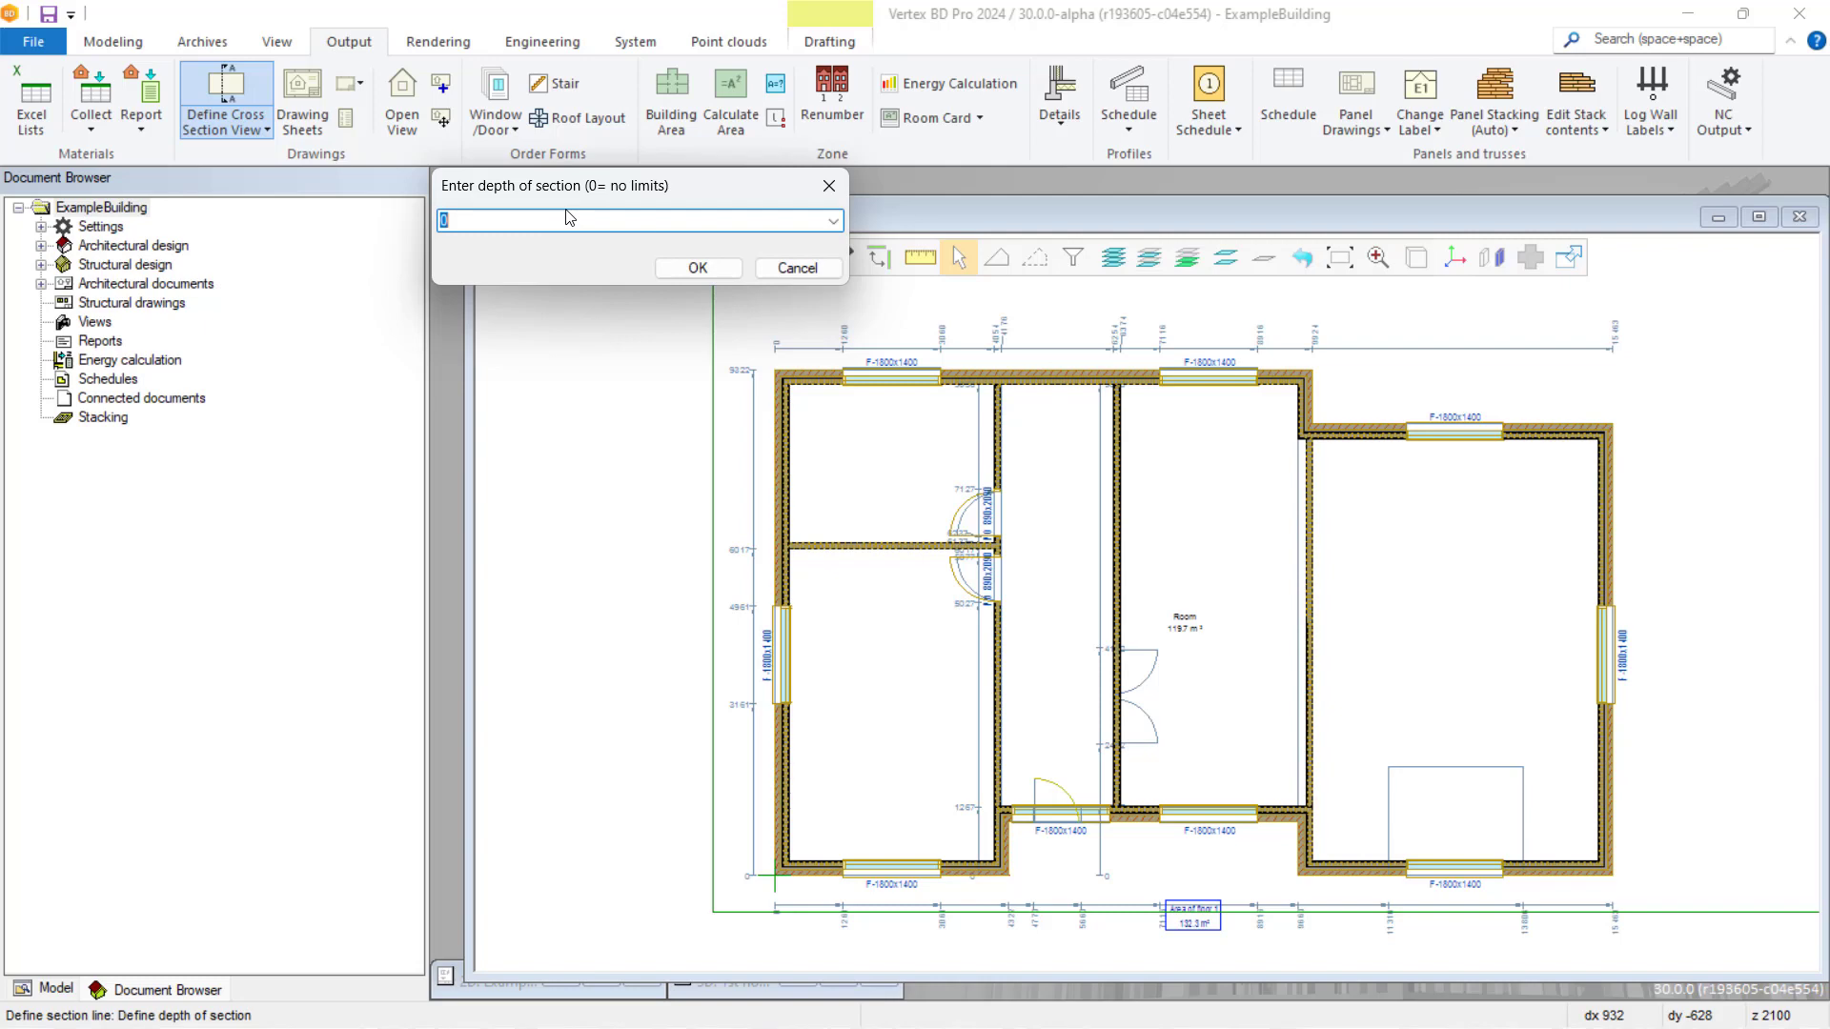
text(1000)
click(699, 268)
- Give the section view the label testview2 and the name testview2
text(testview2)
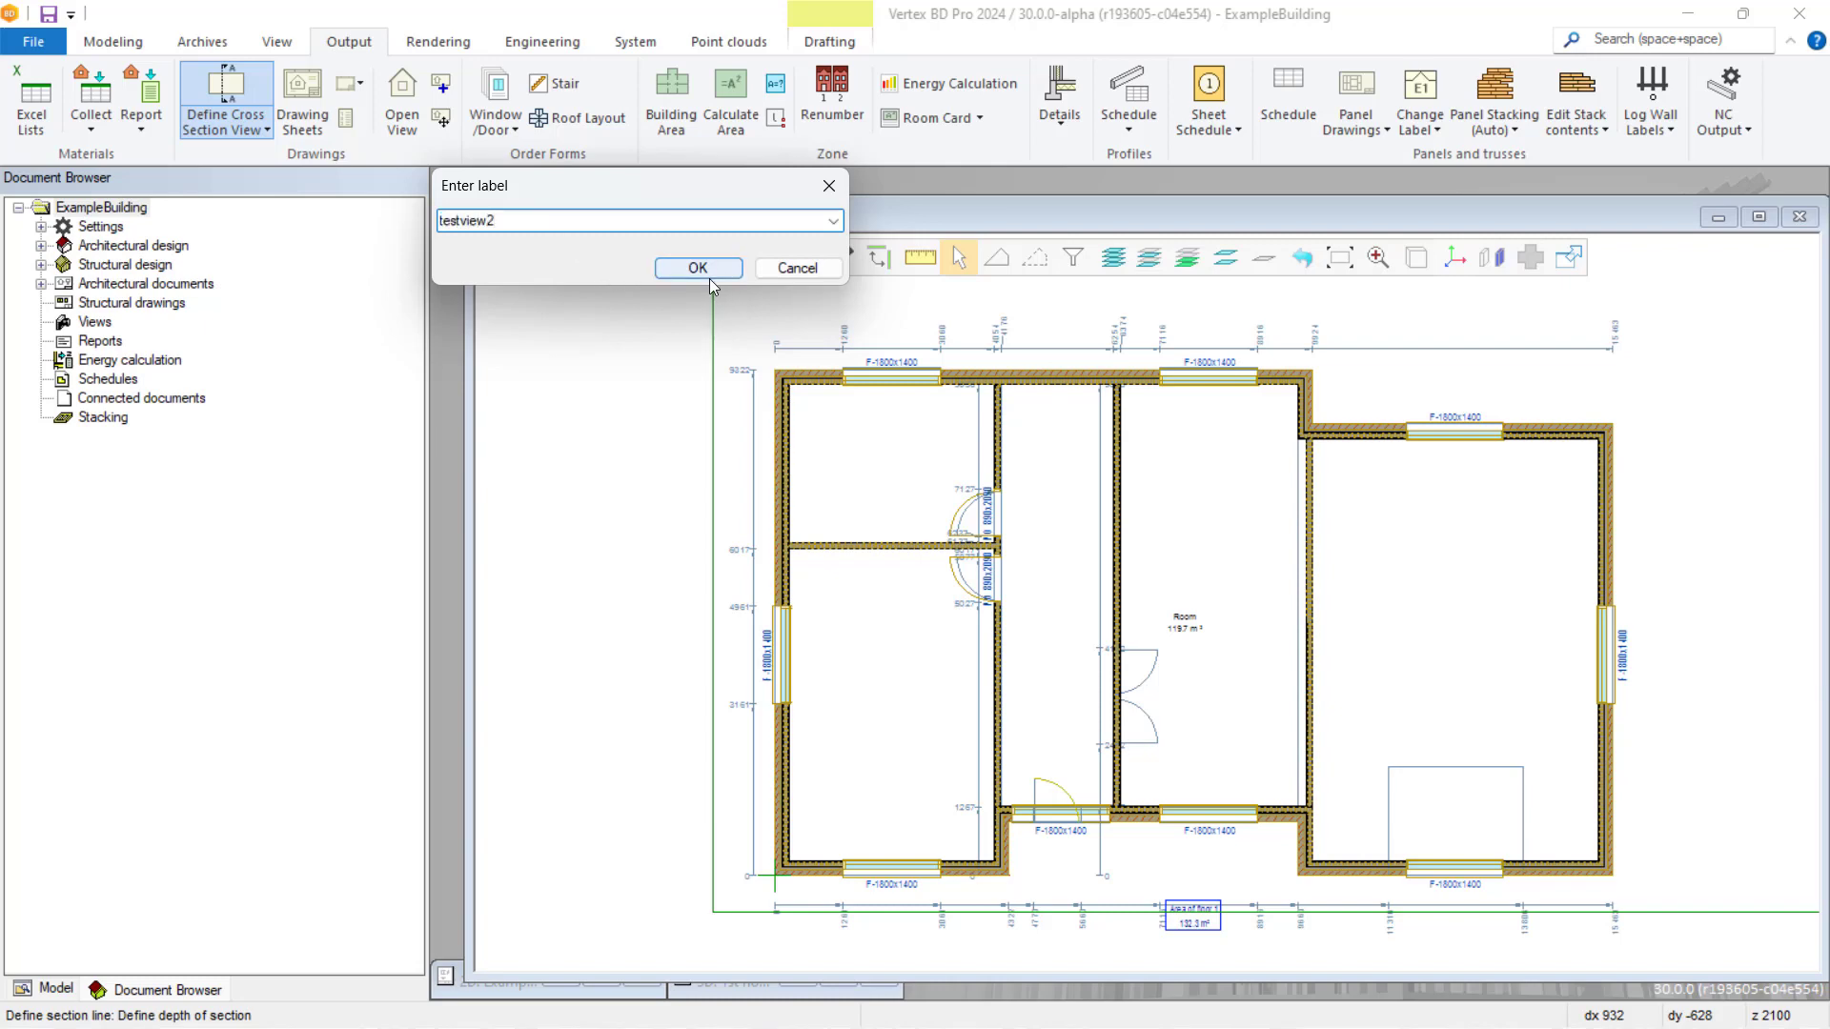
key(Return)
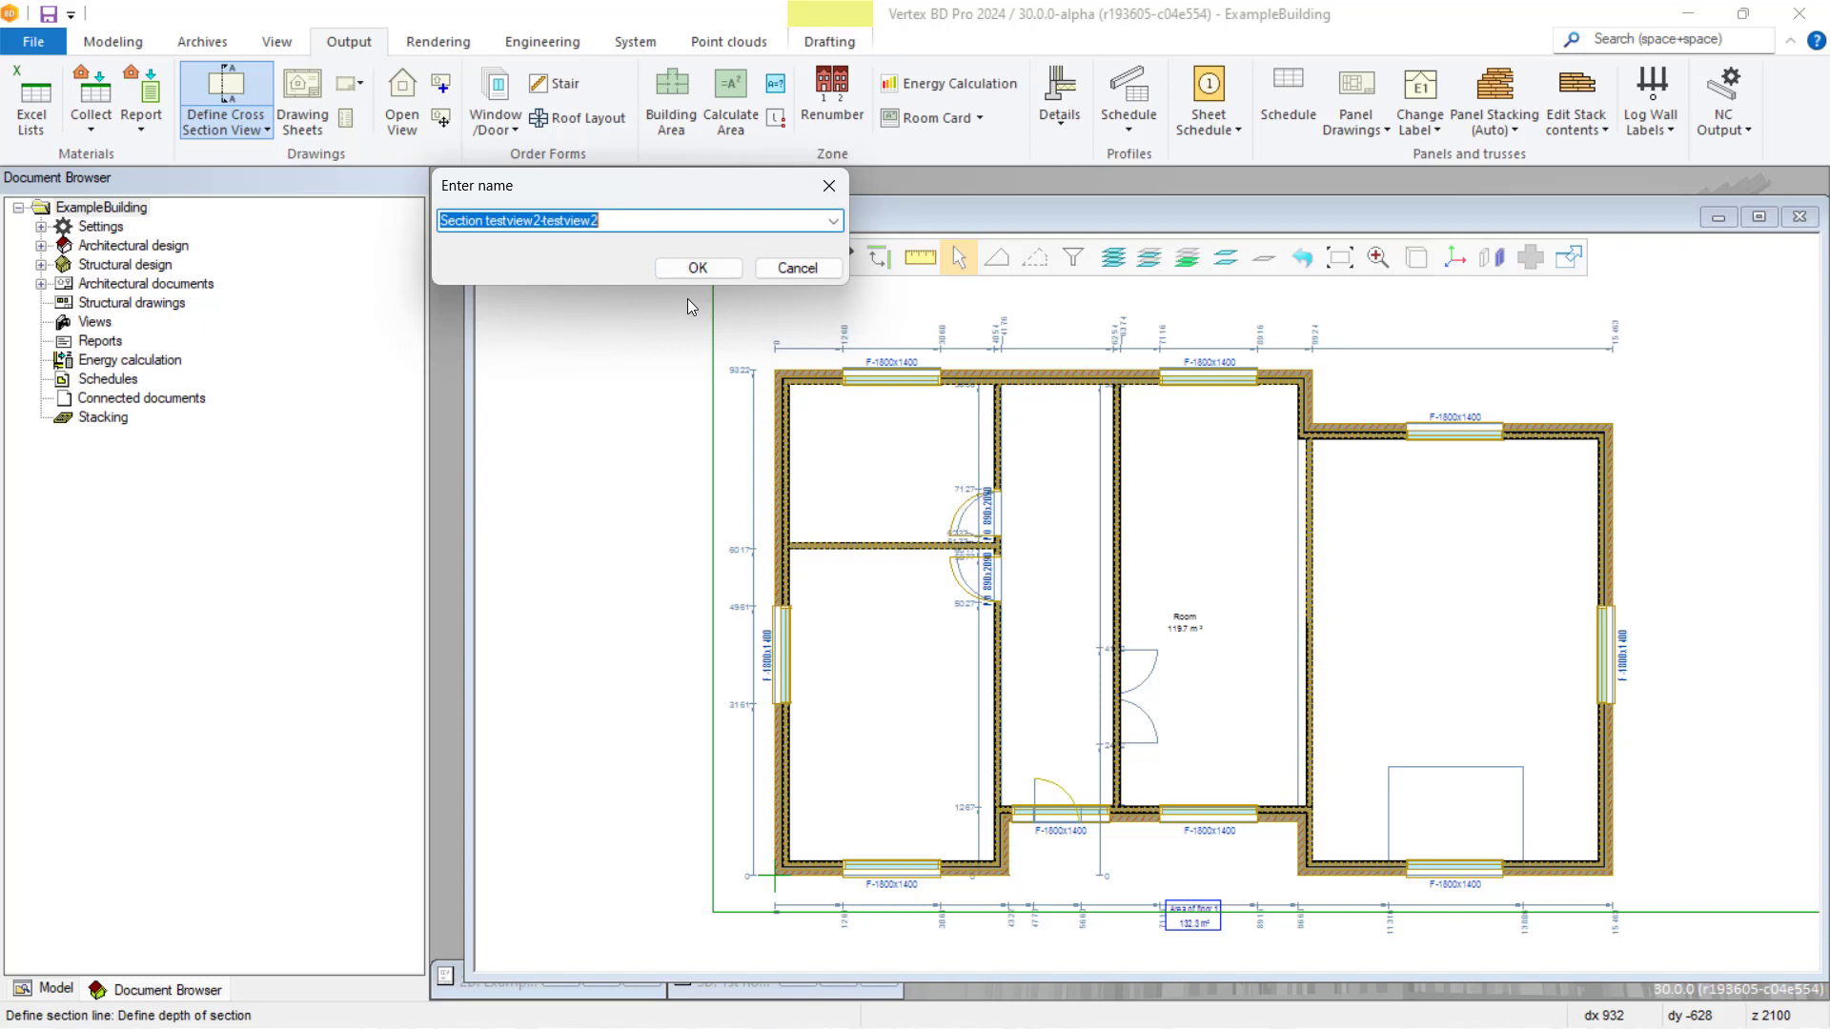
text(testview2)
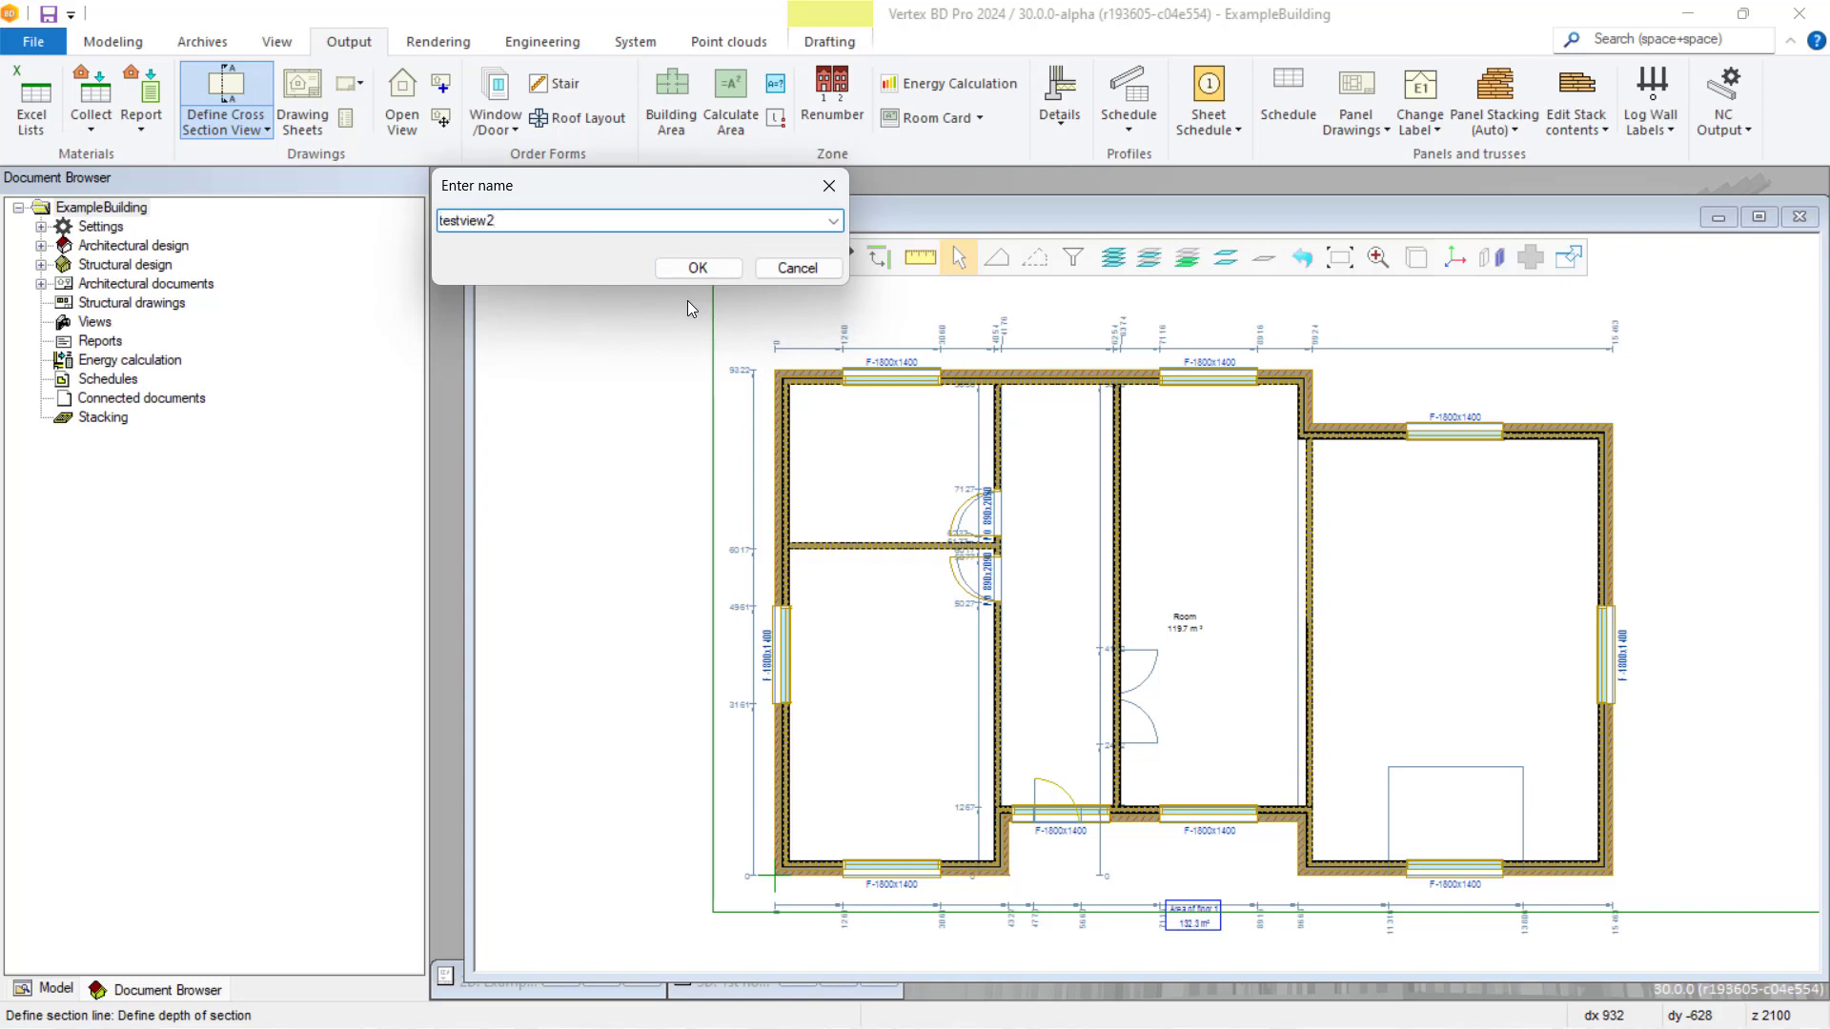
key(Return)
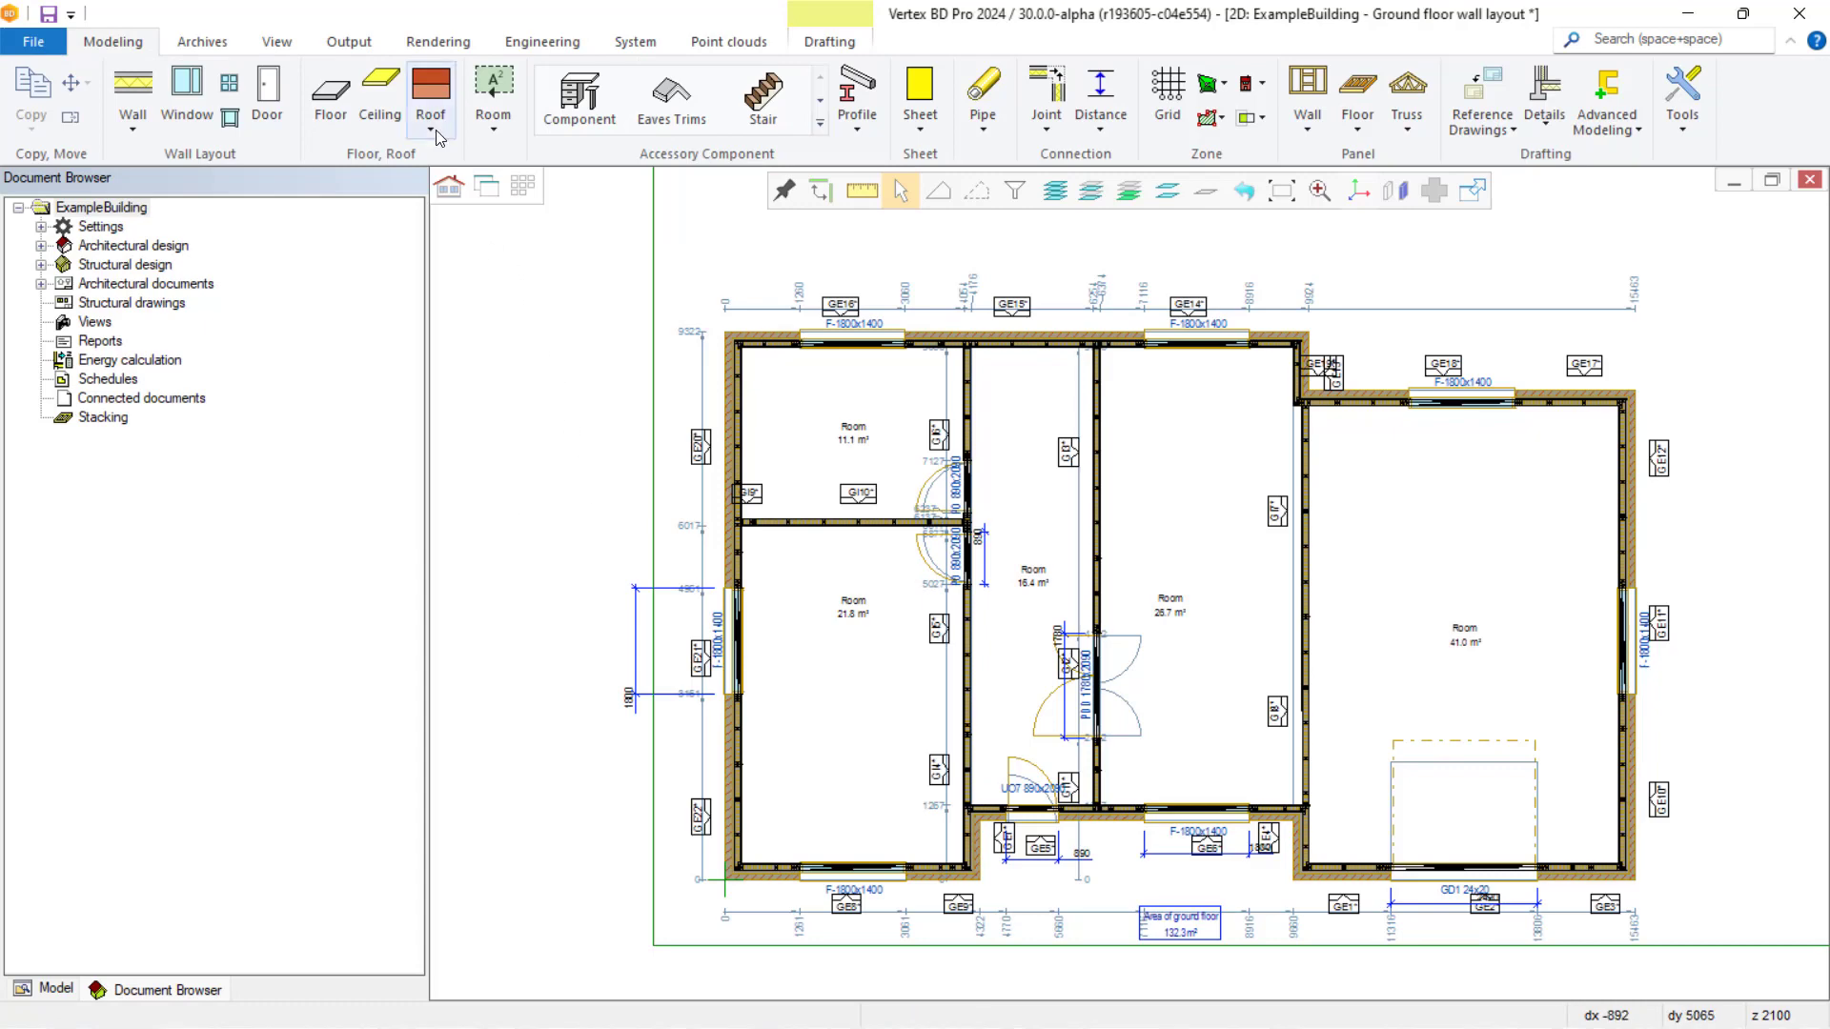
- Update the testview2 section view and open it in drafting style
click(373, 47)
click(362, 86)
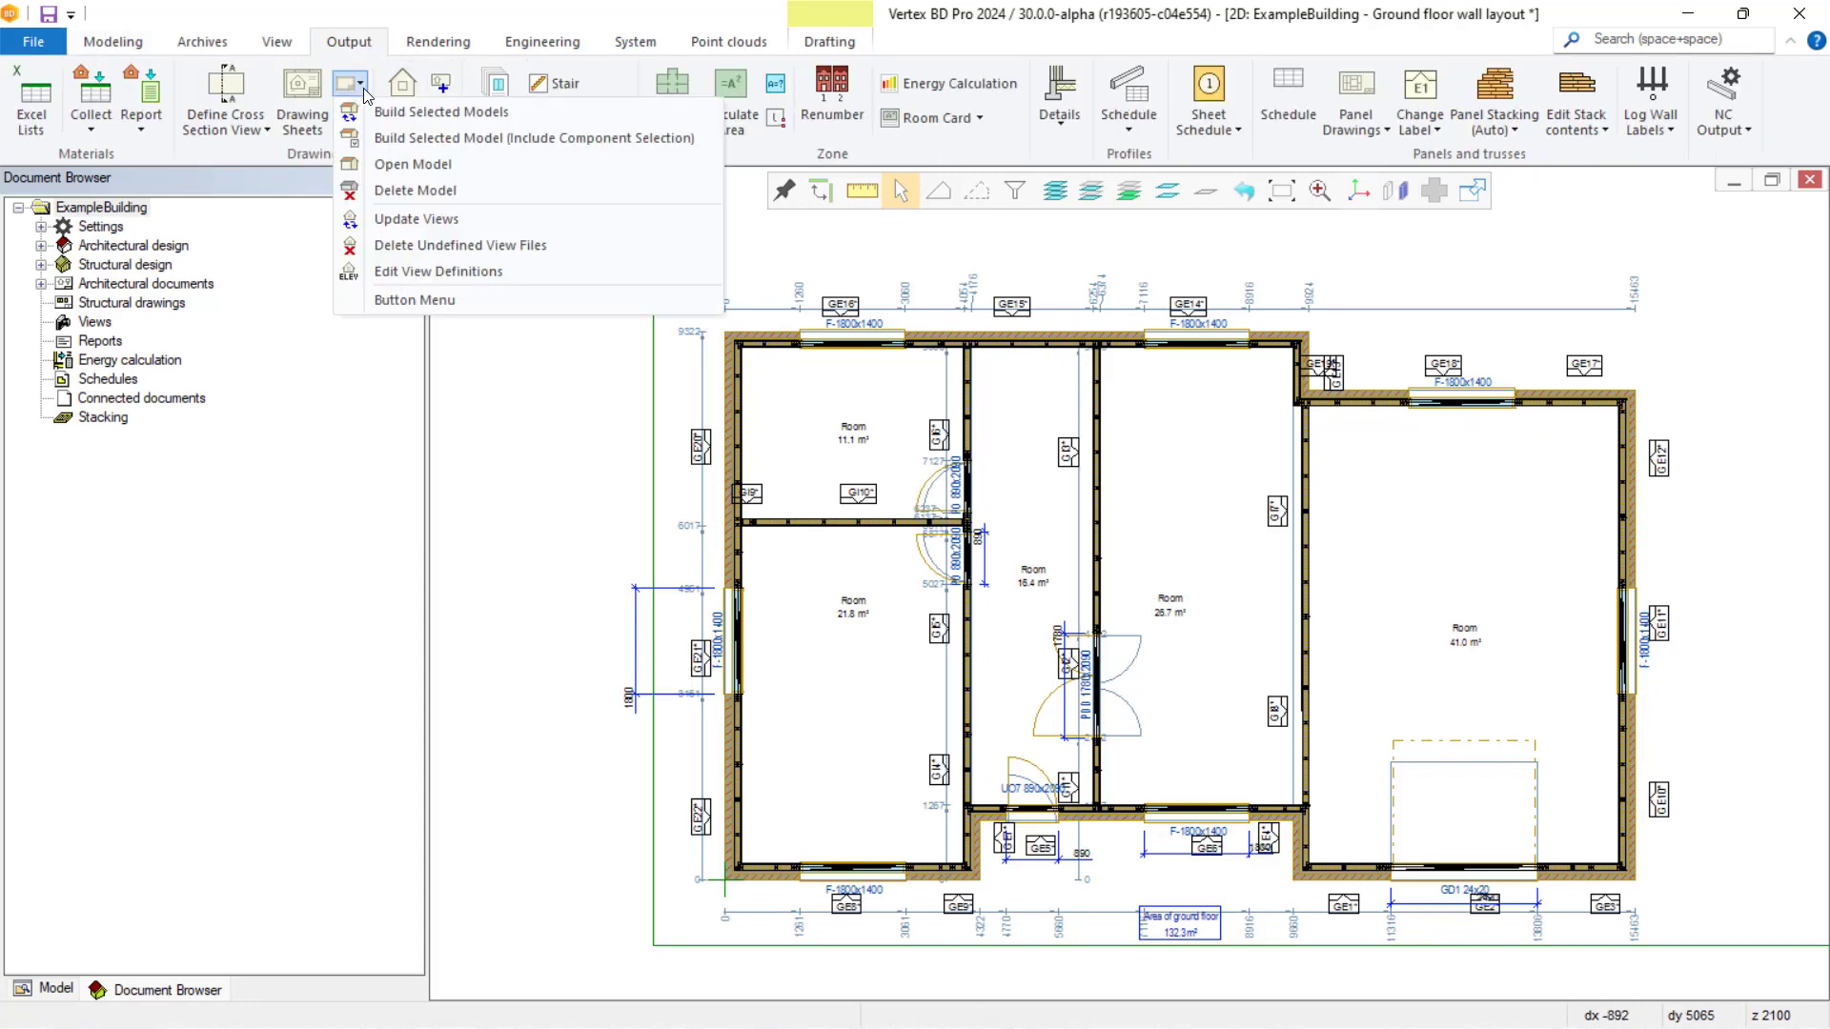
click(584, 225)
mouse_move(672, 203)
mouse_down()
mouse_move(581, 260)
mouse_move(533, 261)
mouse_up()
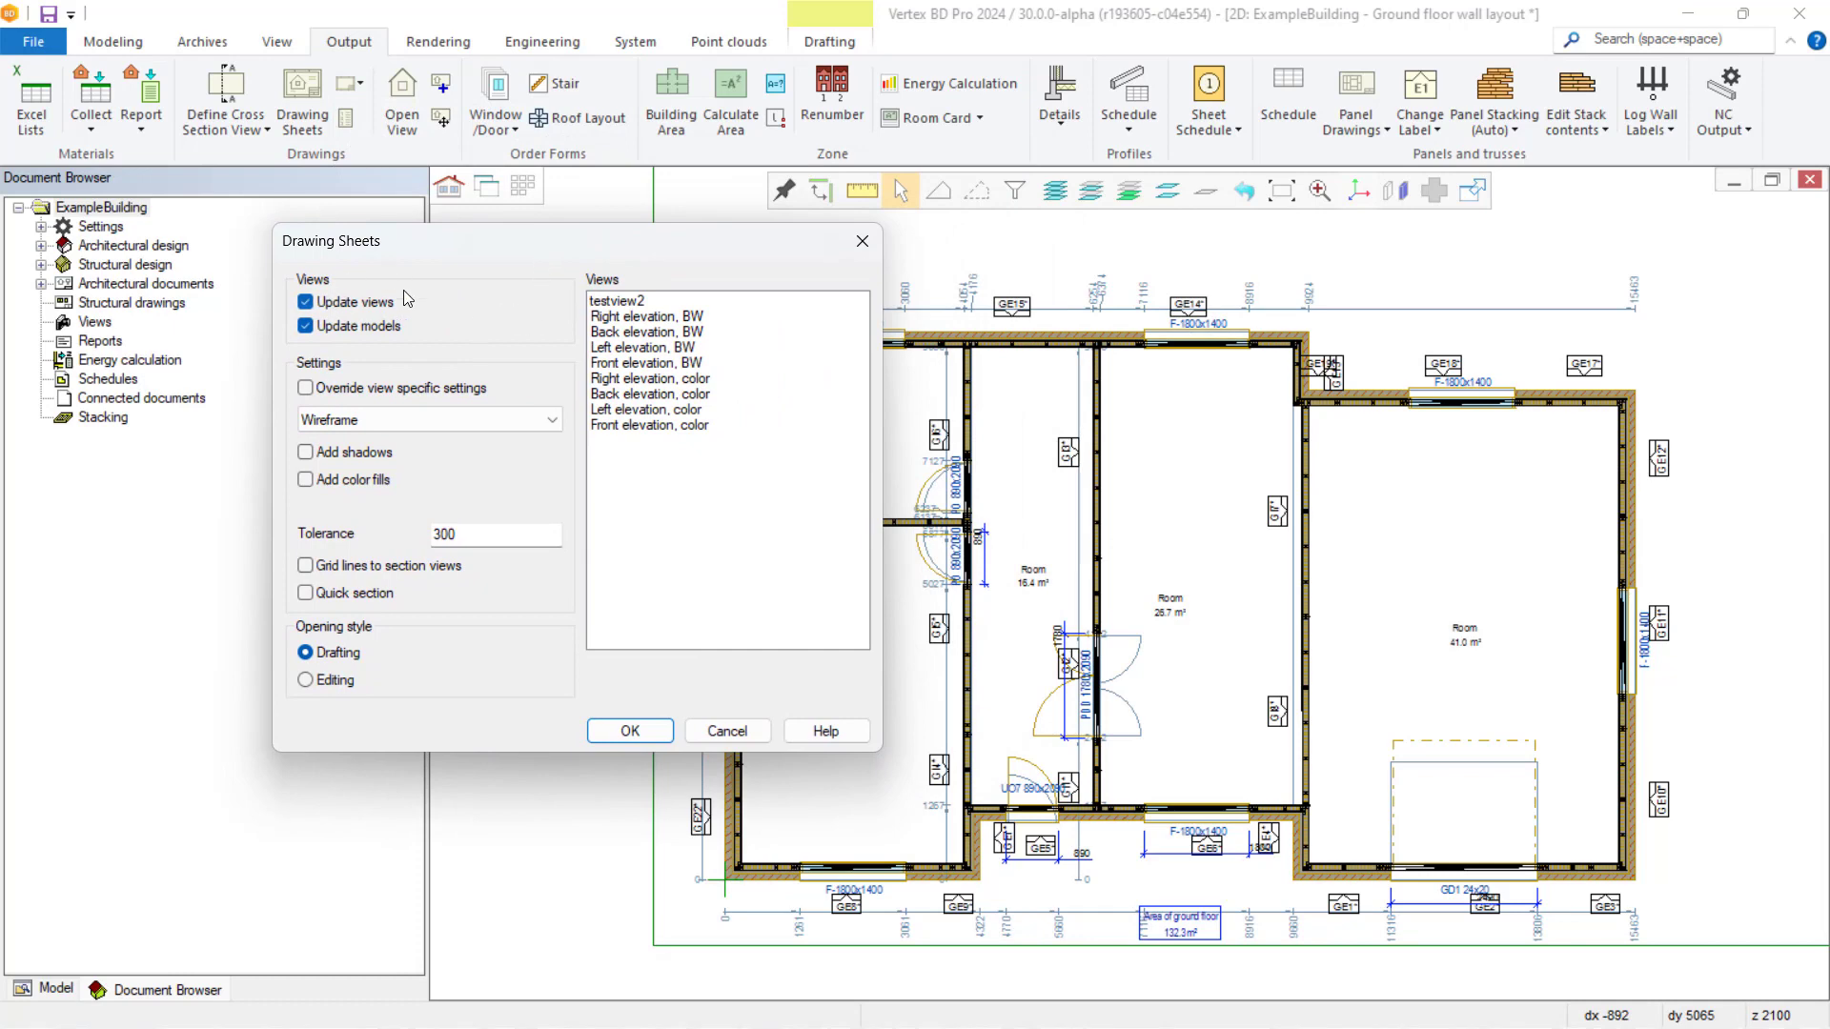
click(670, 303)
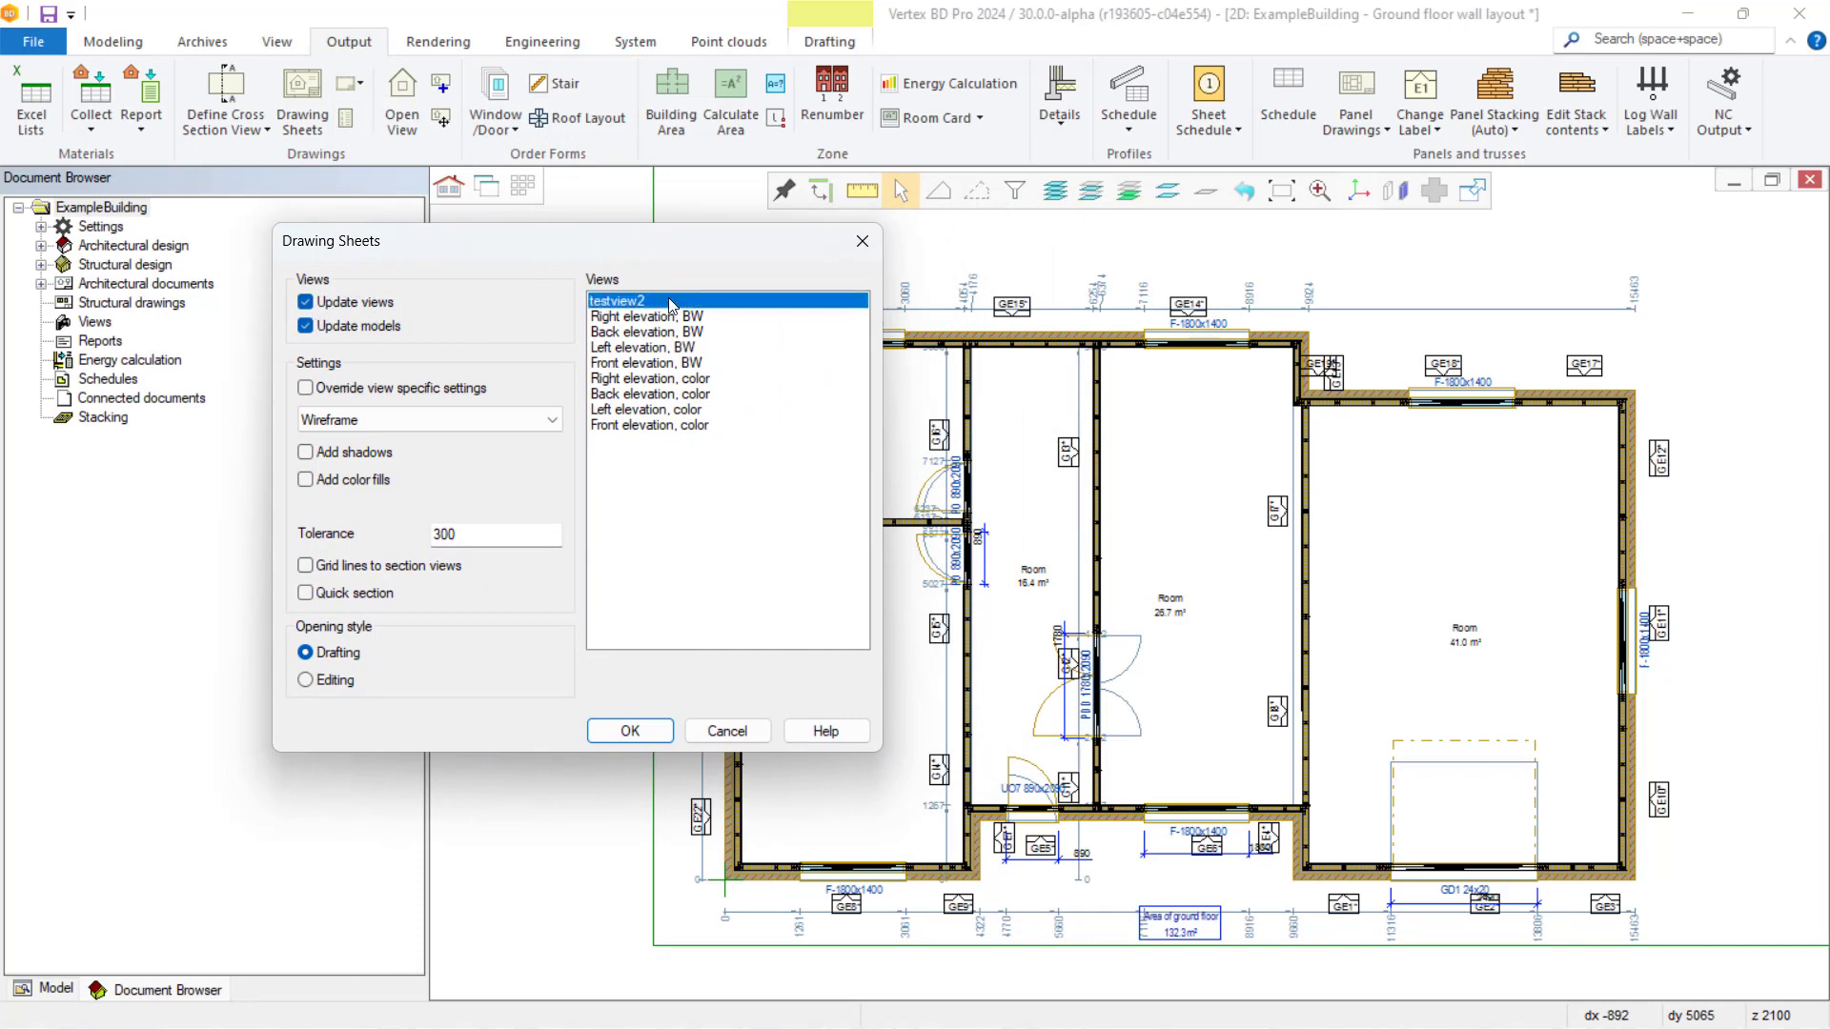
click(636, 735)
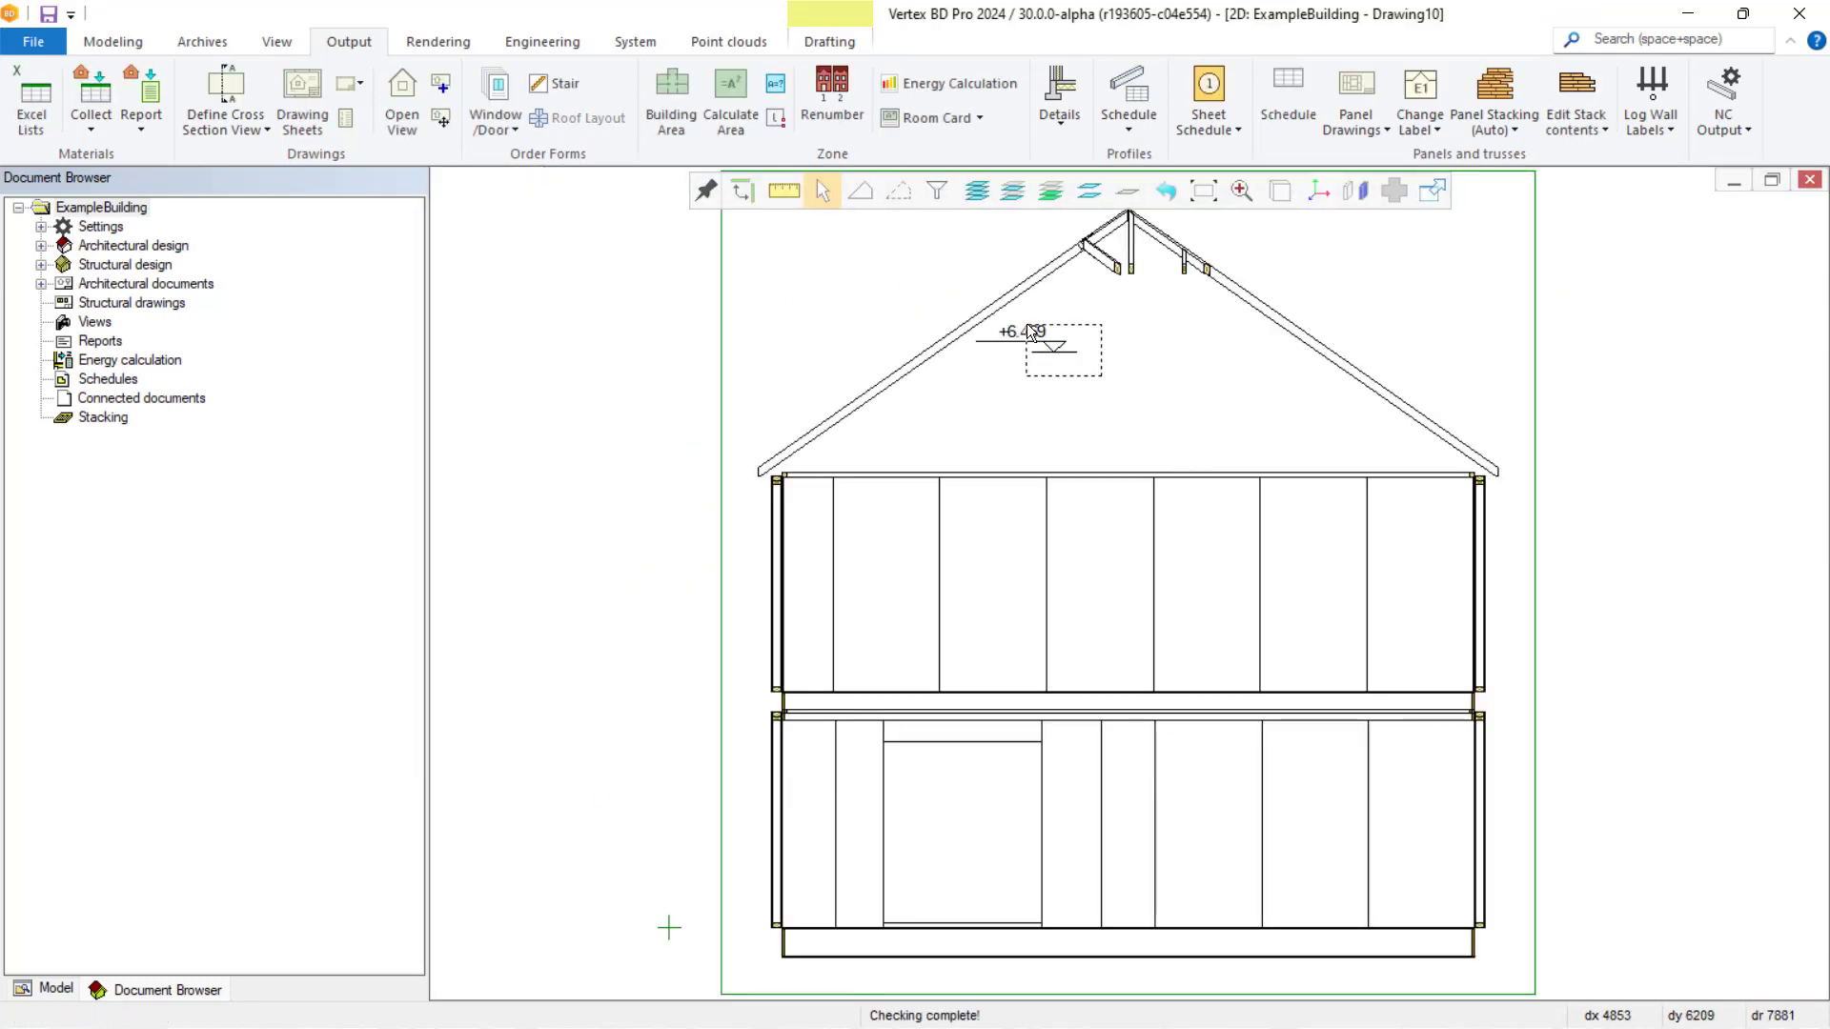
- Delete the height symbol inside the roof area of the section drawing
click(1031, 332)
key(Delete)
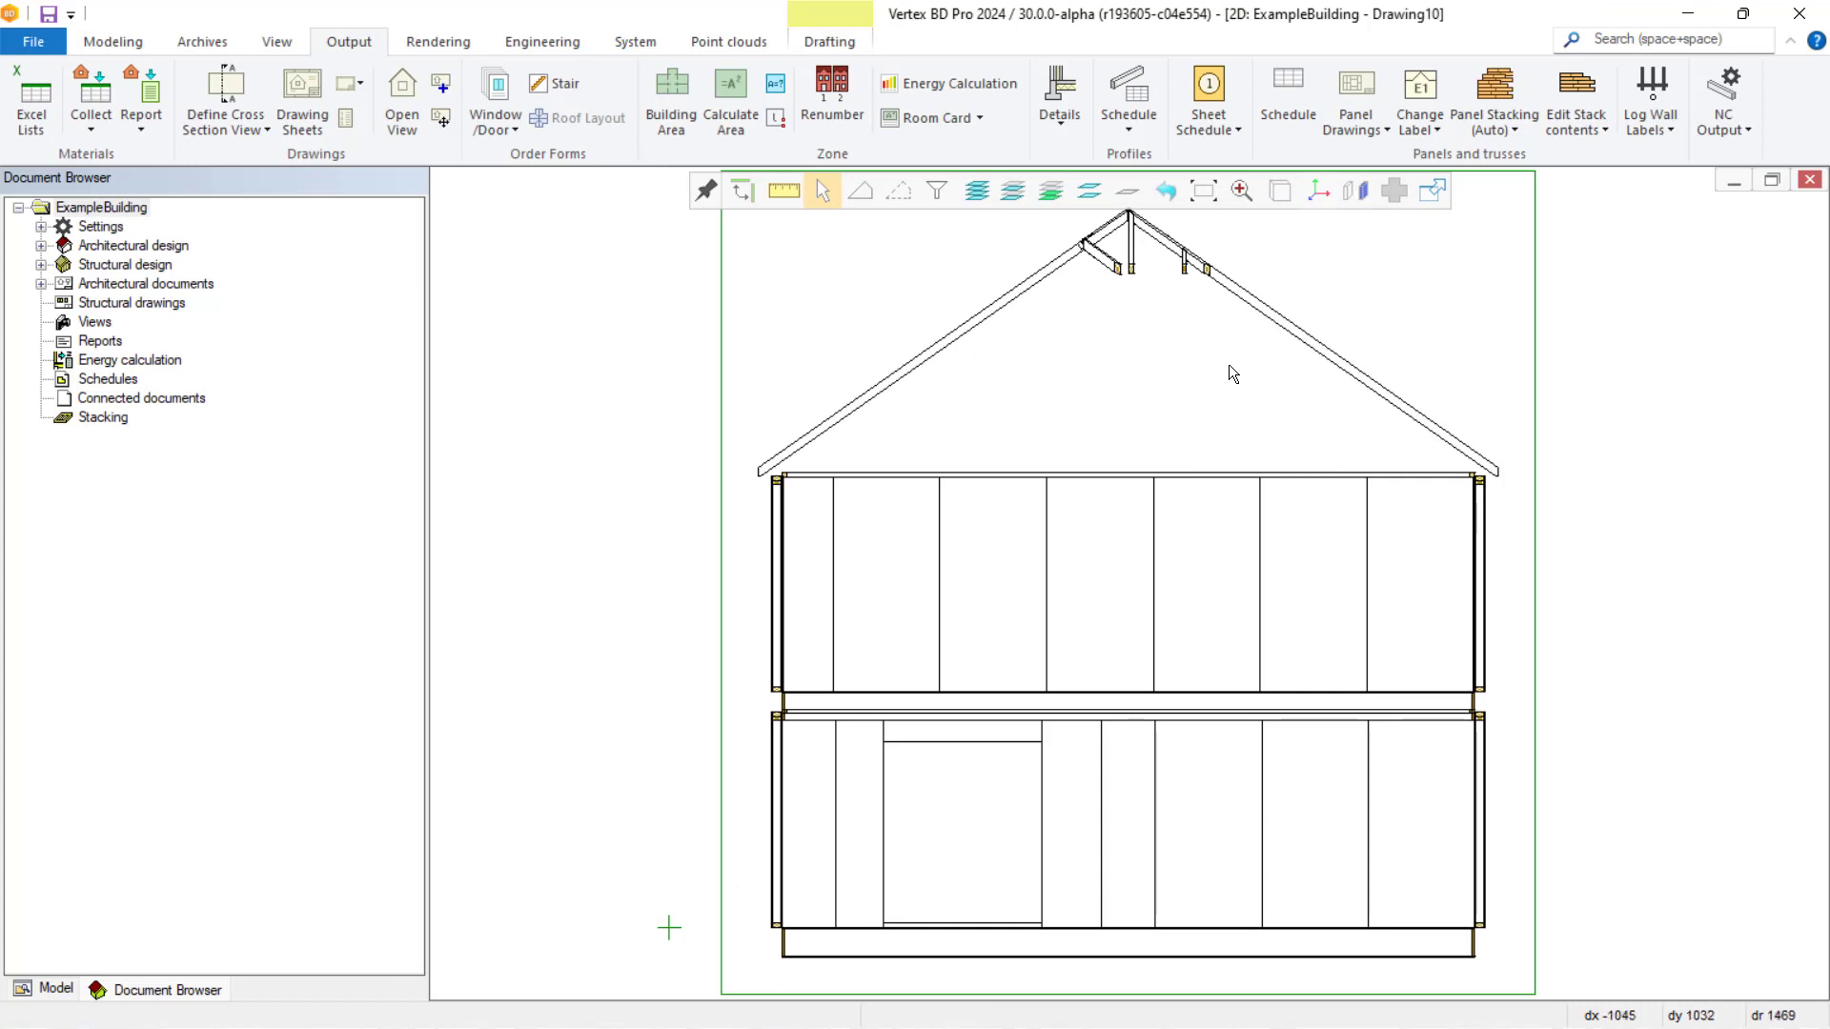
- Add height symbols along the section's right exterior wall at the bottom and top of both the ground floor and upper floor walls
right_click(1259, 448)
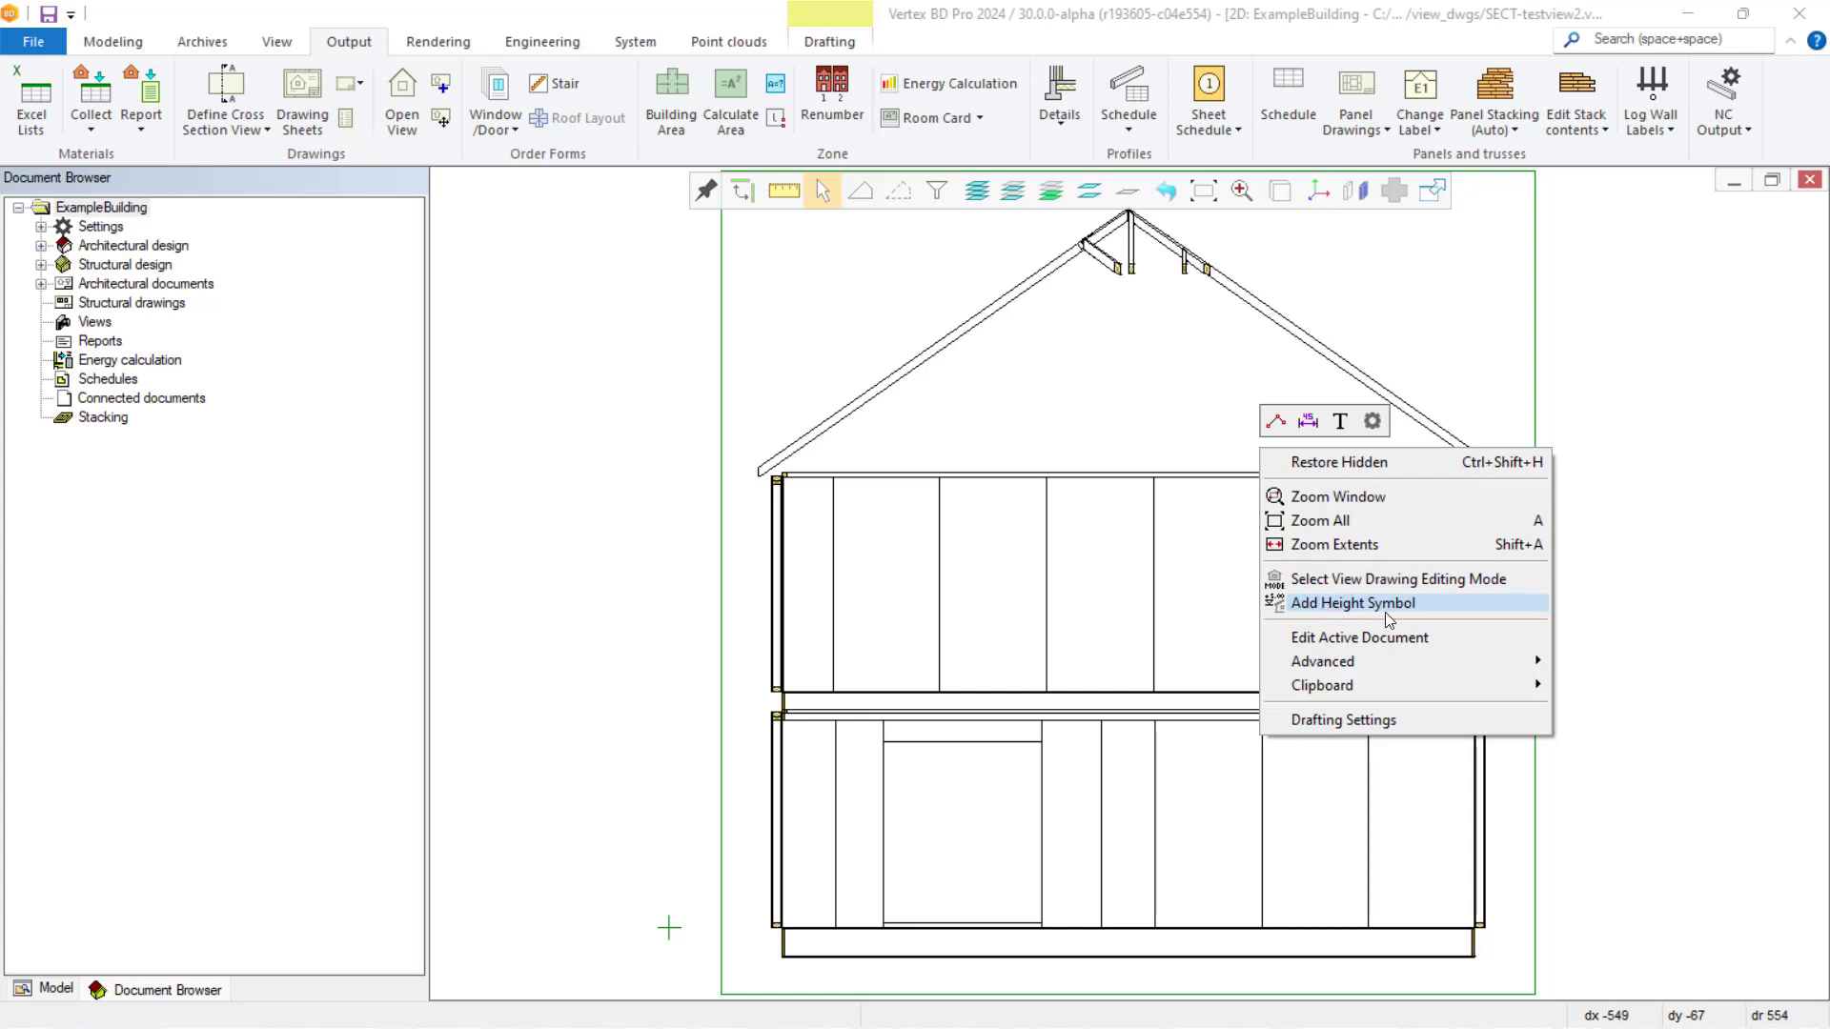
click(1414, 619)
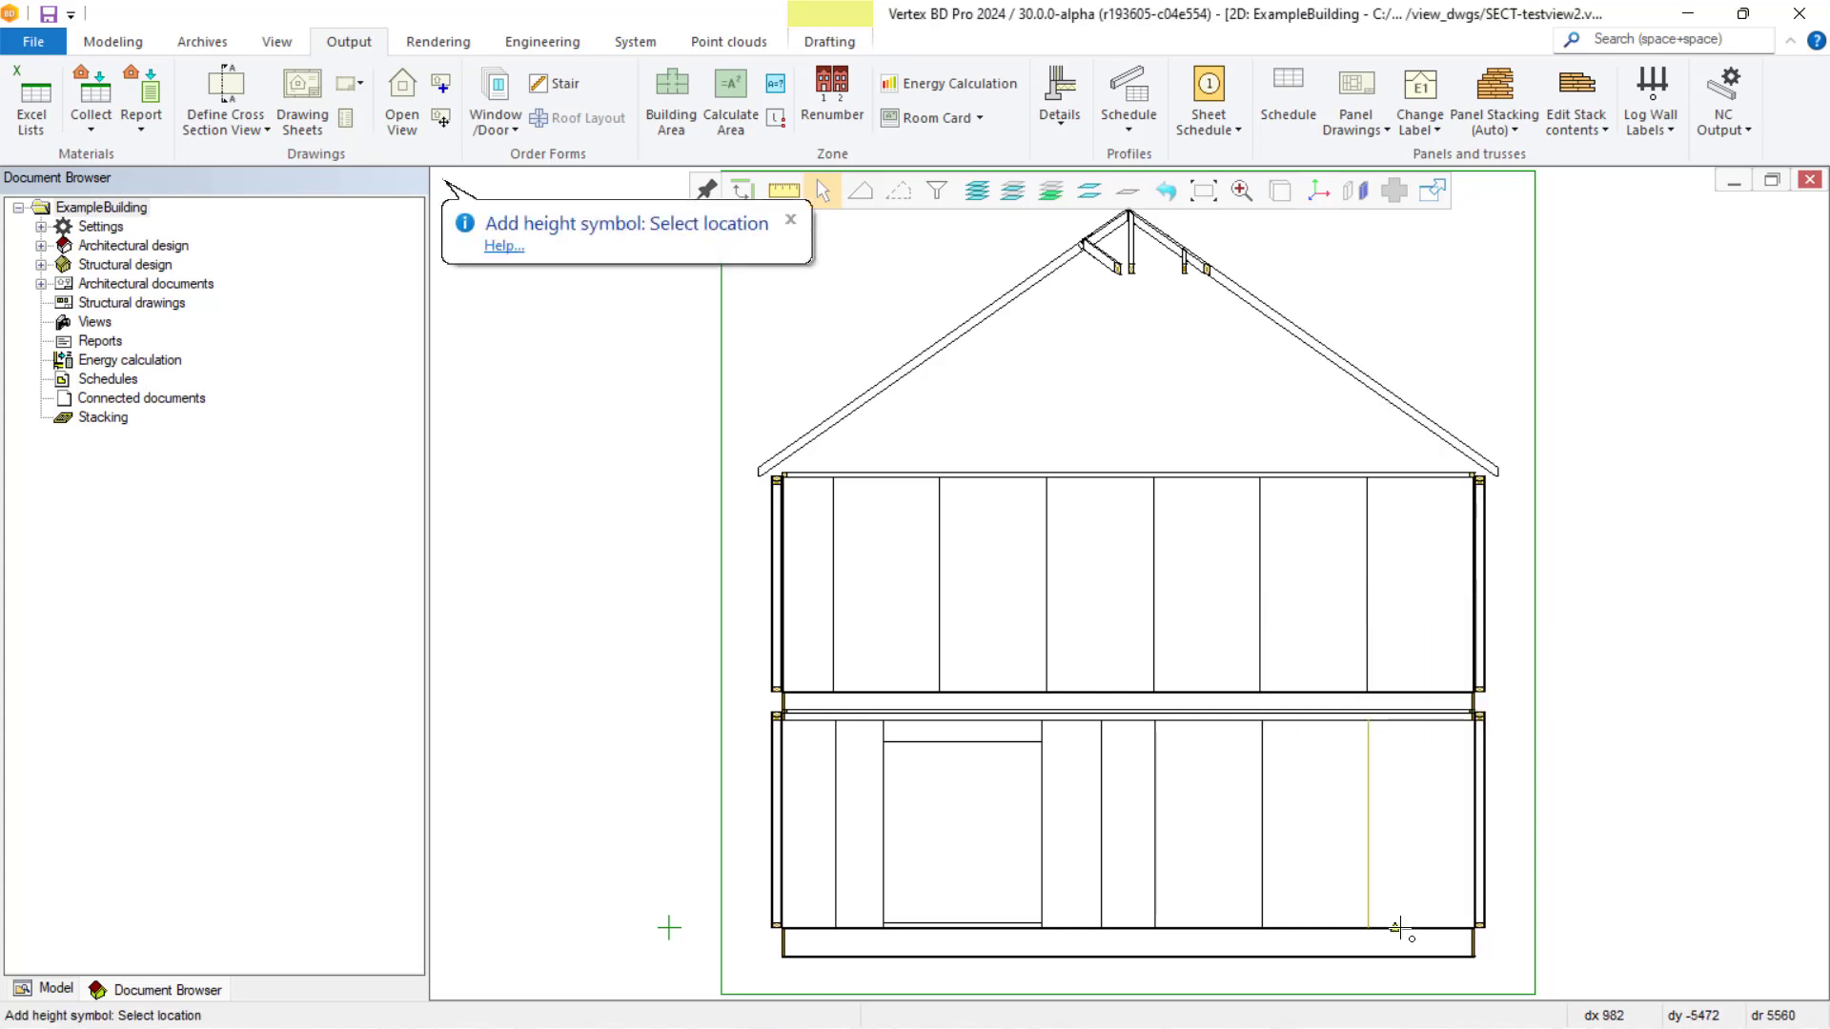
click(1489, 927)
click(1489, 713)
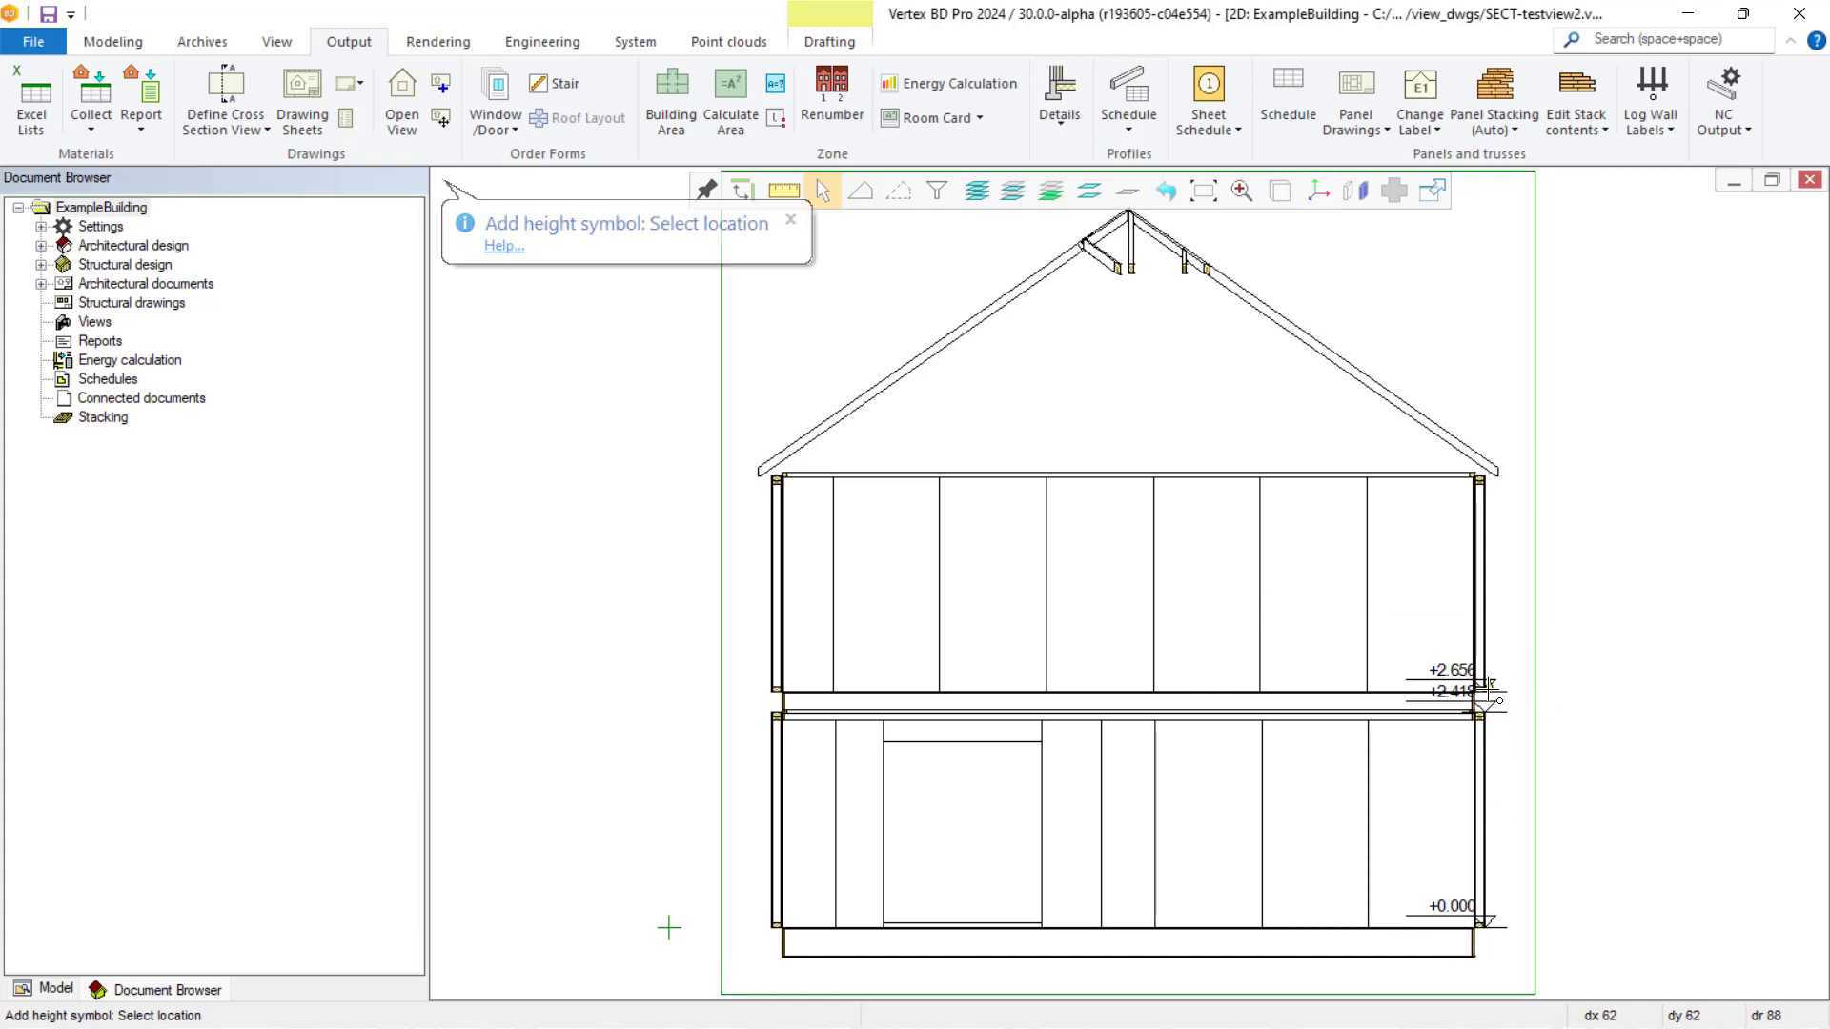
click(1485, 470)
right_click(1182, 421)
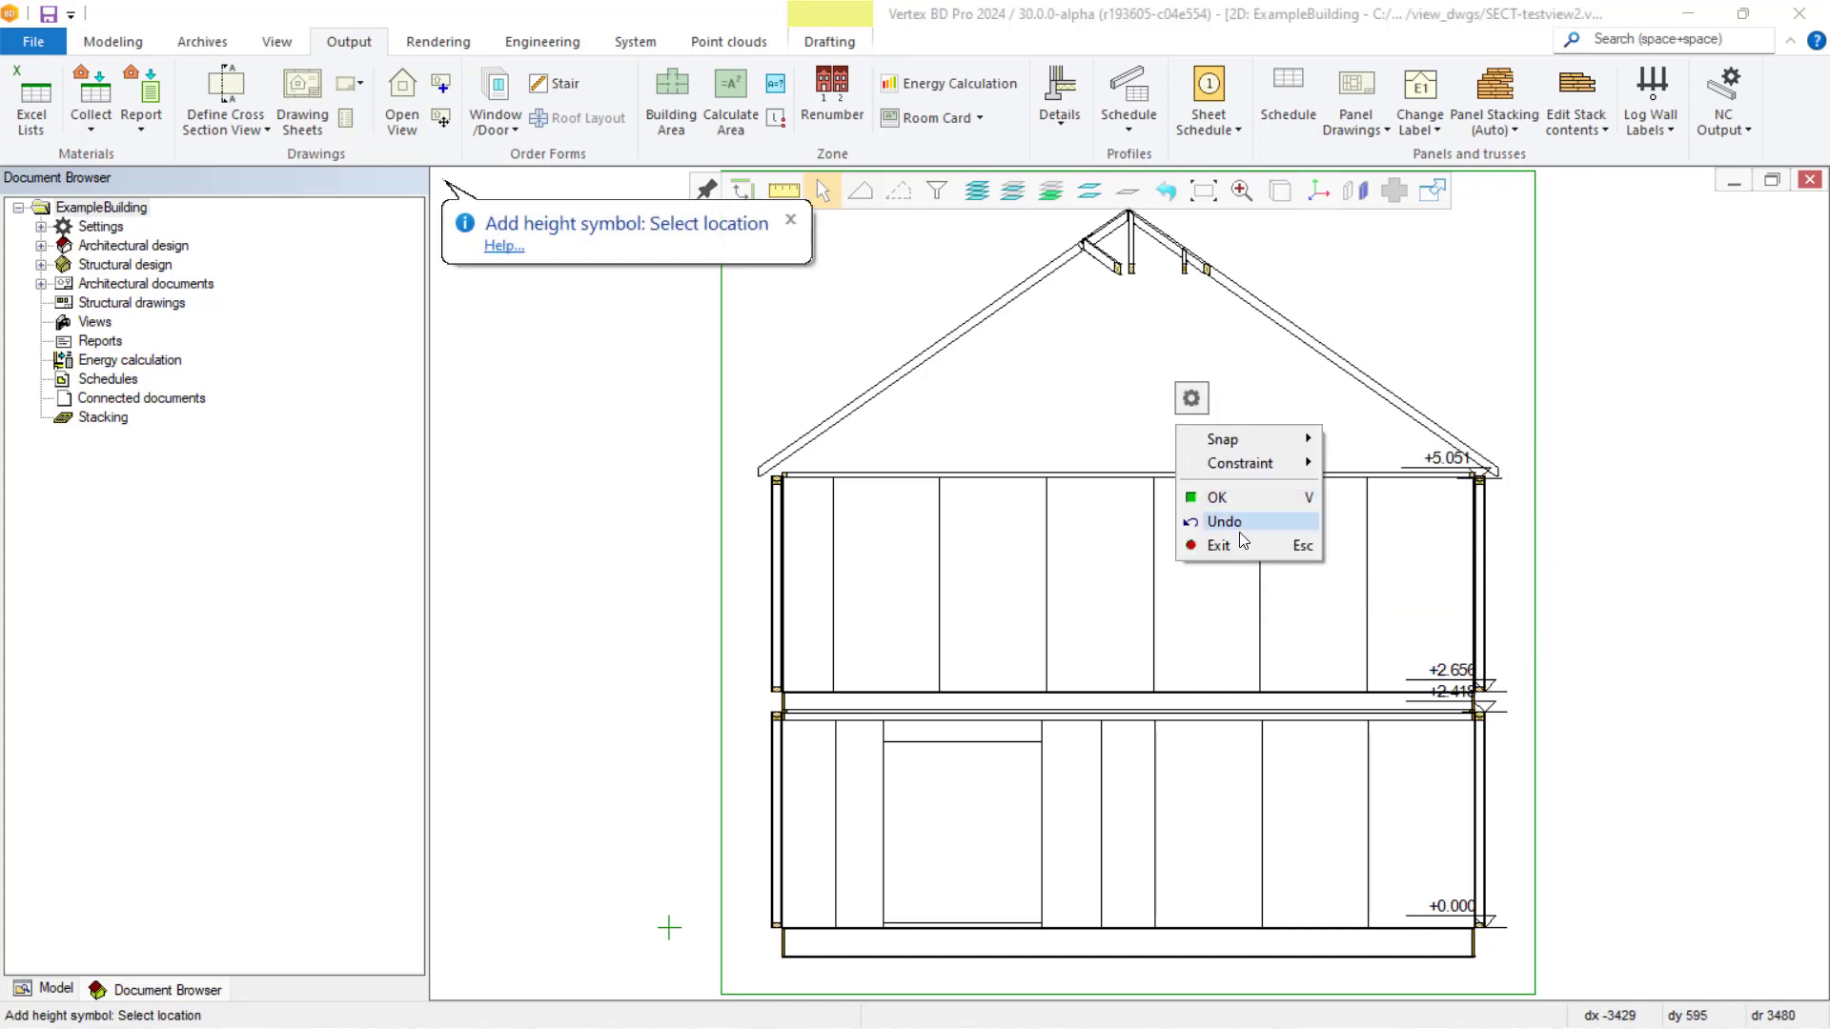
click(1242, 545)
- Save and close the testview2 section drawing, and bring up the testview drawing sheet
click(1808, 180)
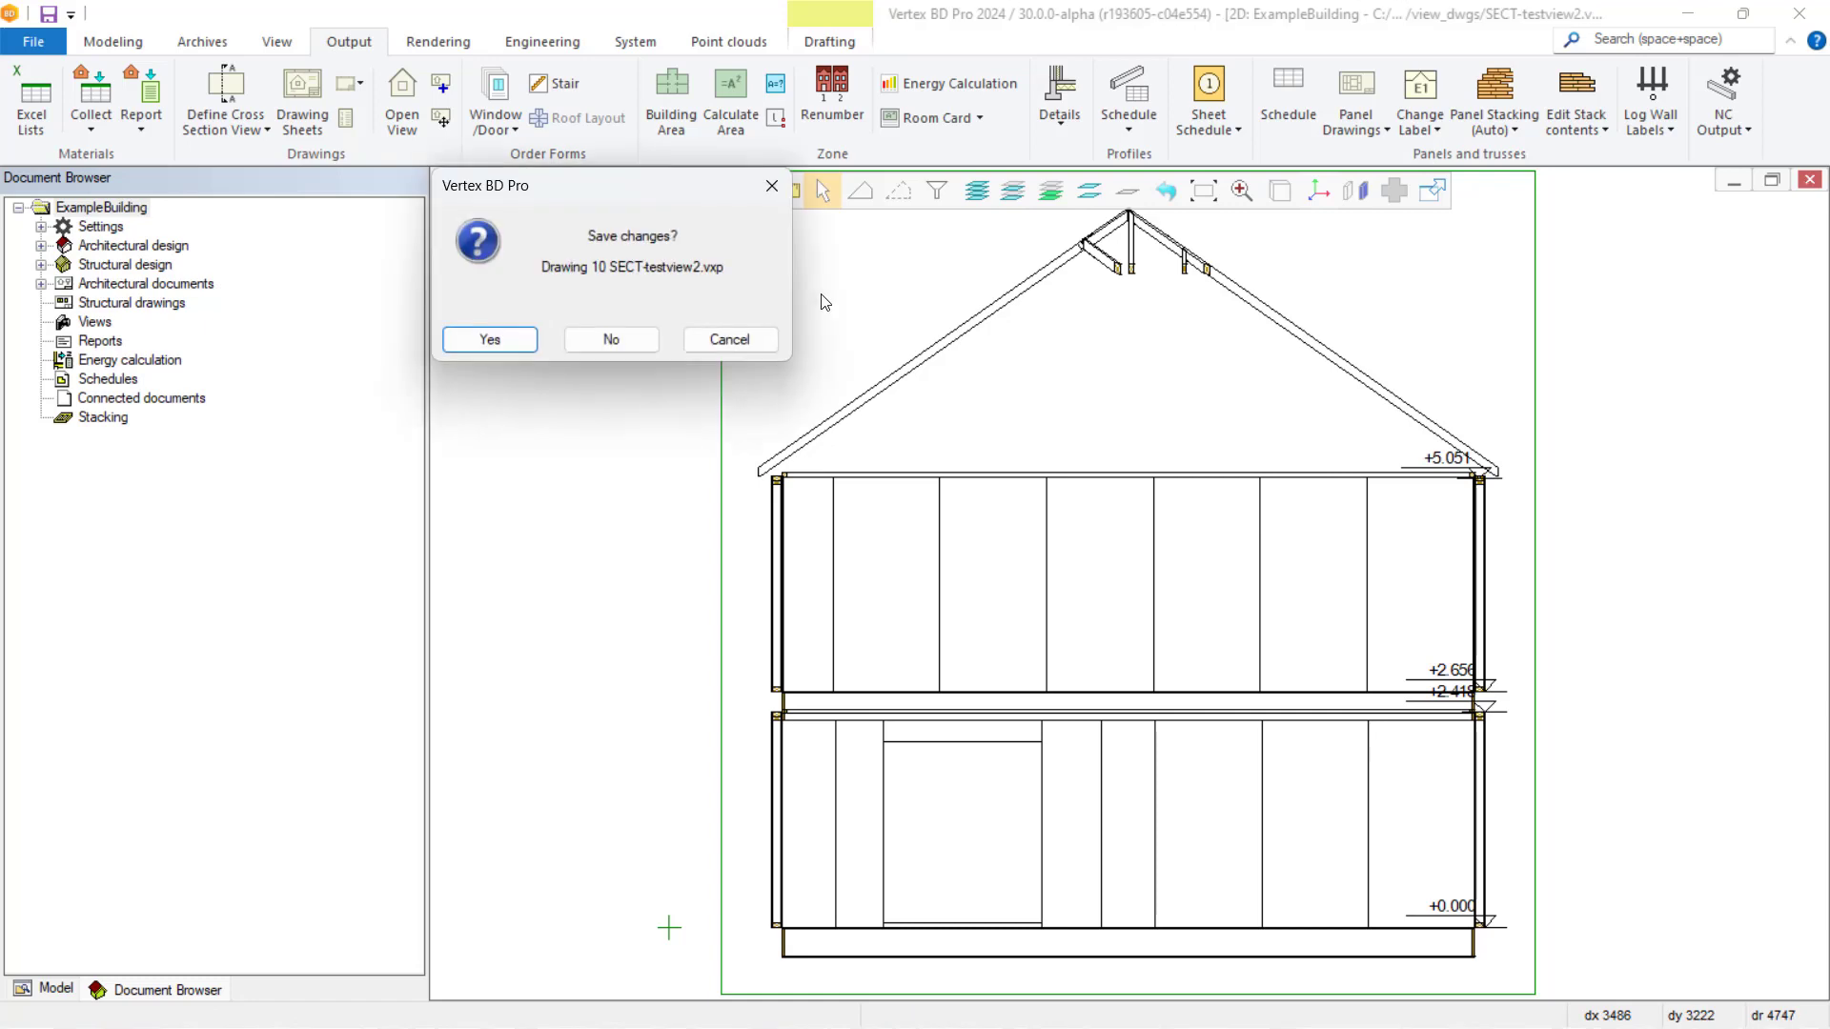
click(519, 336)
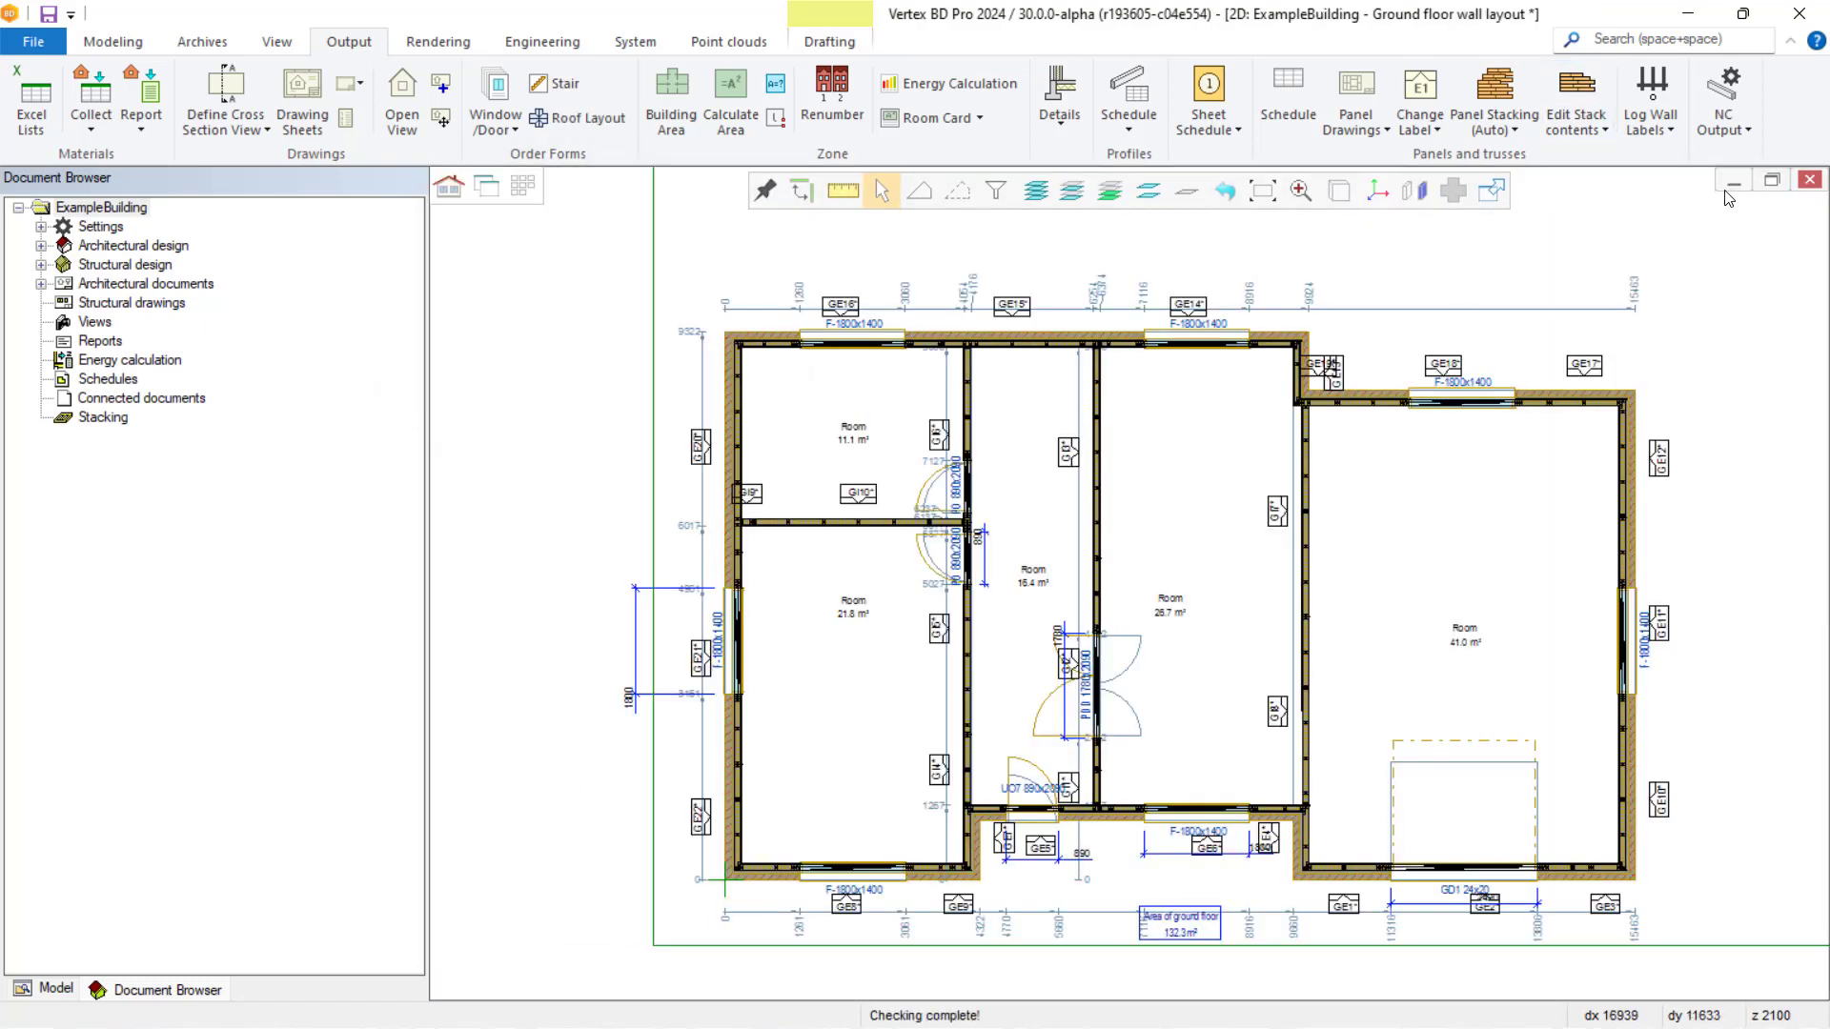
click(1733, 184)
click(566, 983)
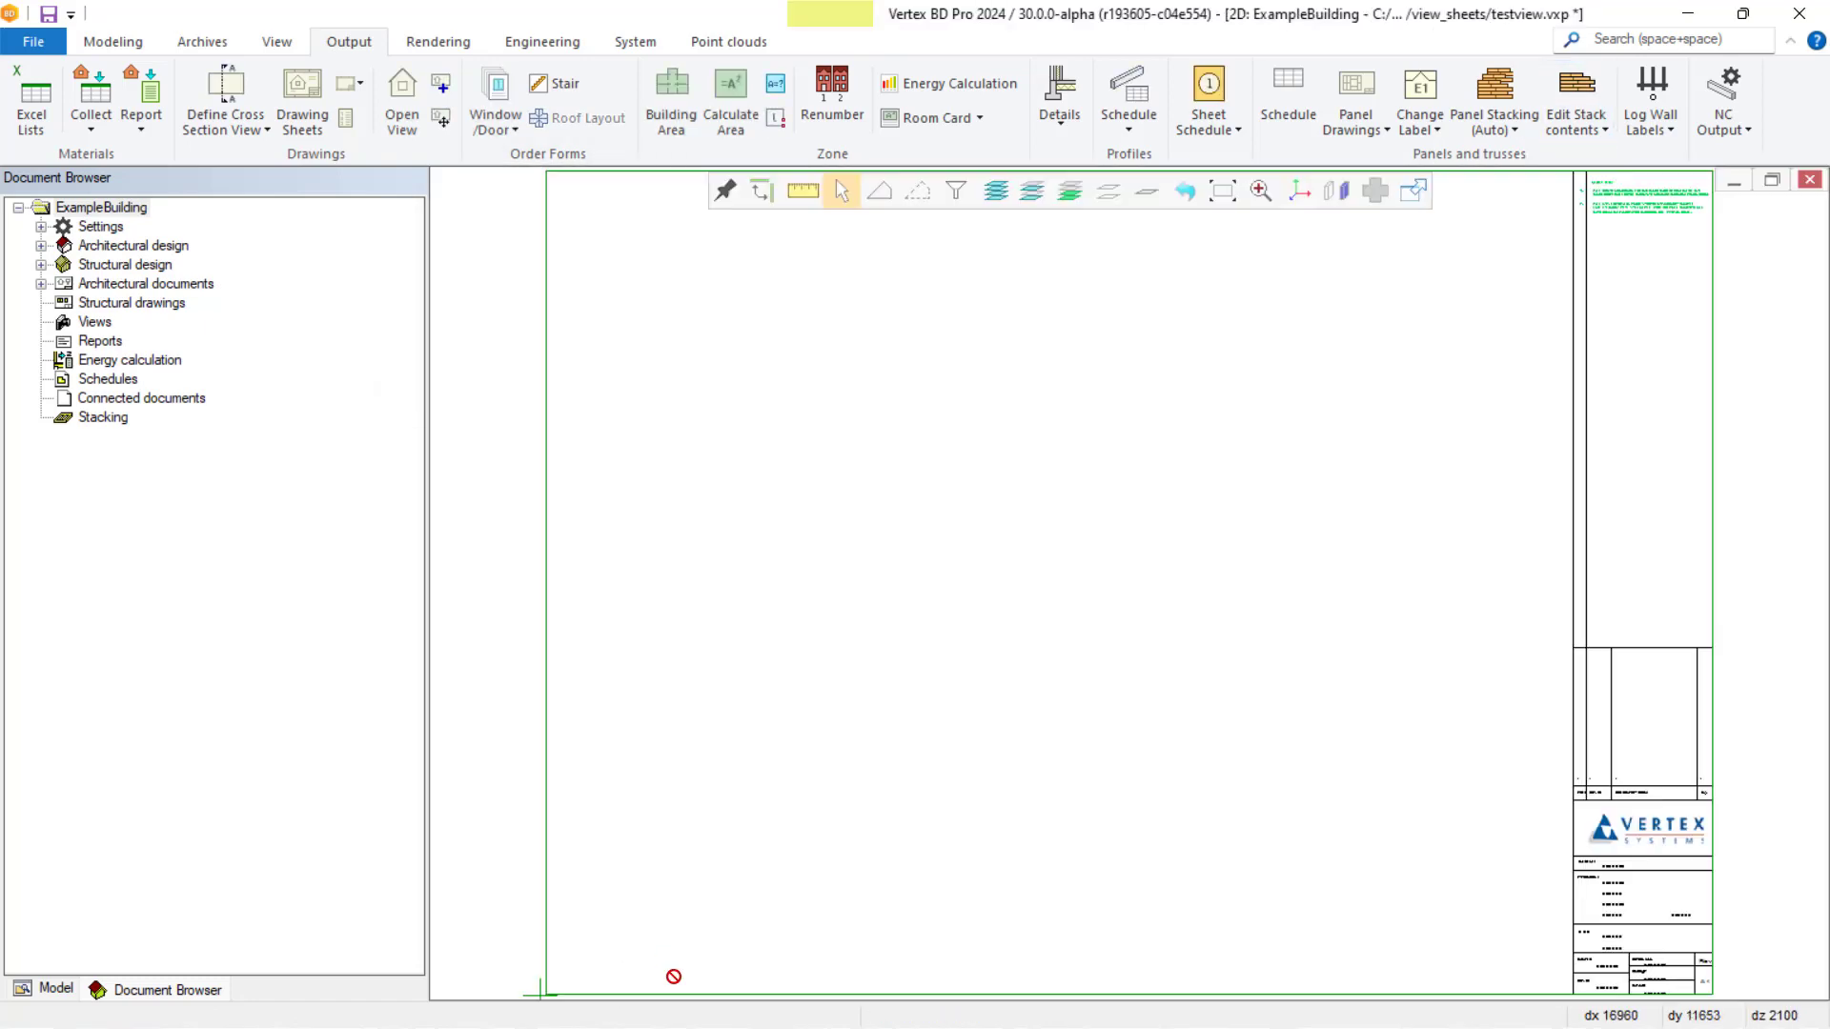
- Choose the testview2 section view drawing for adding to the sheet and set its scale to 1:20
right_click(922, 510)
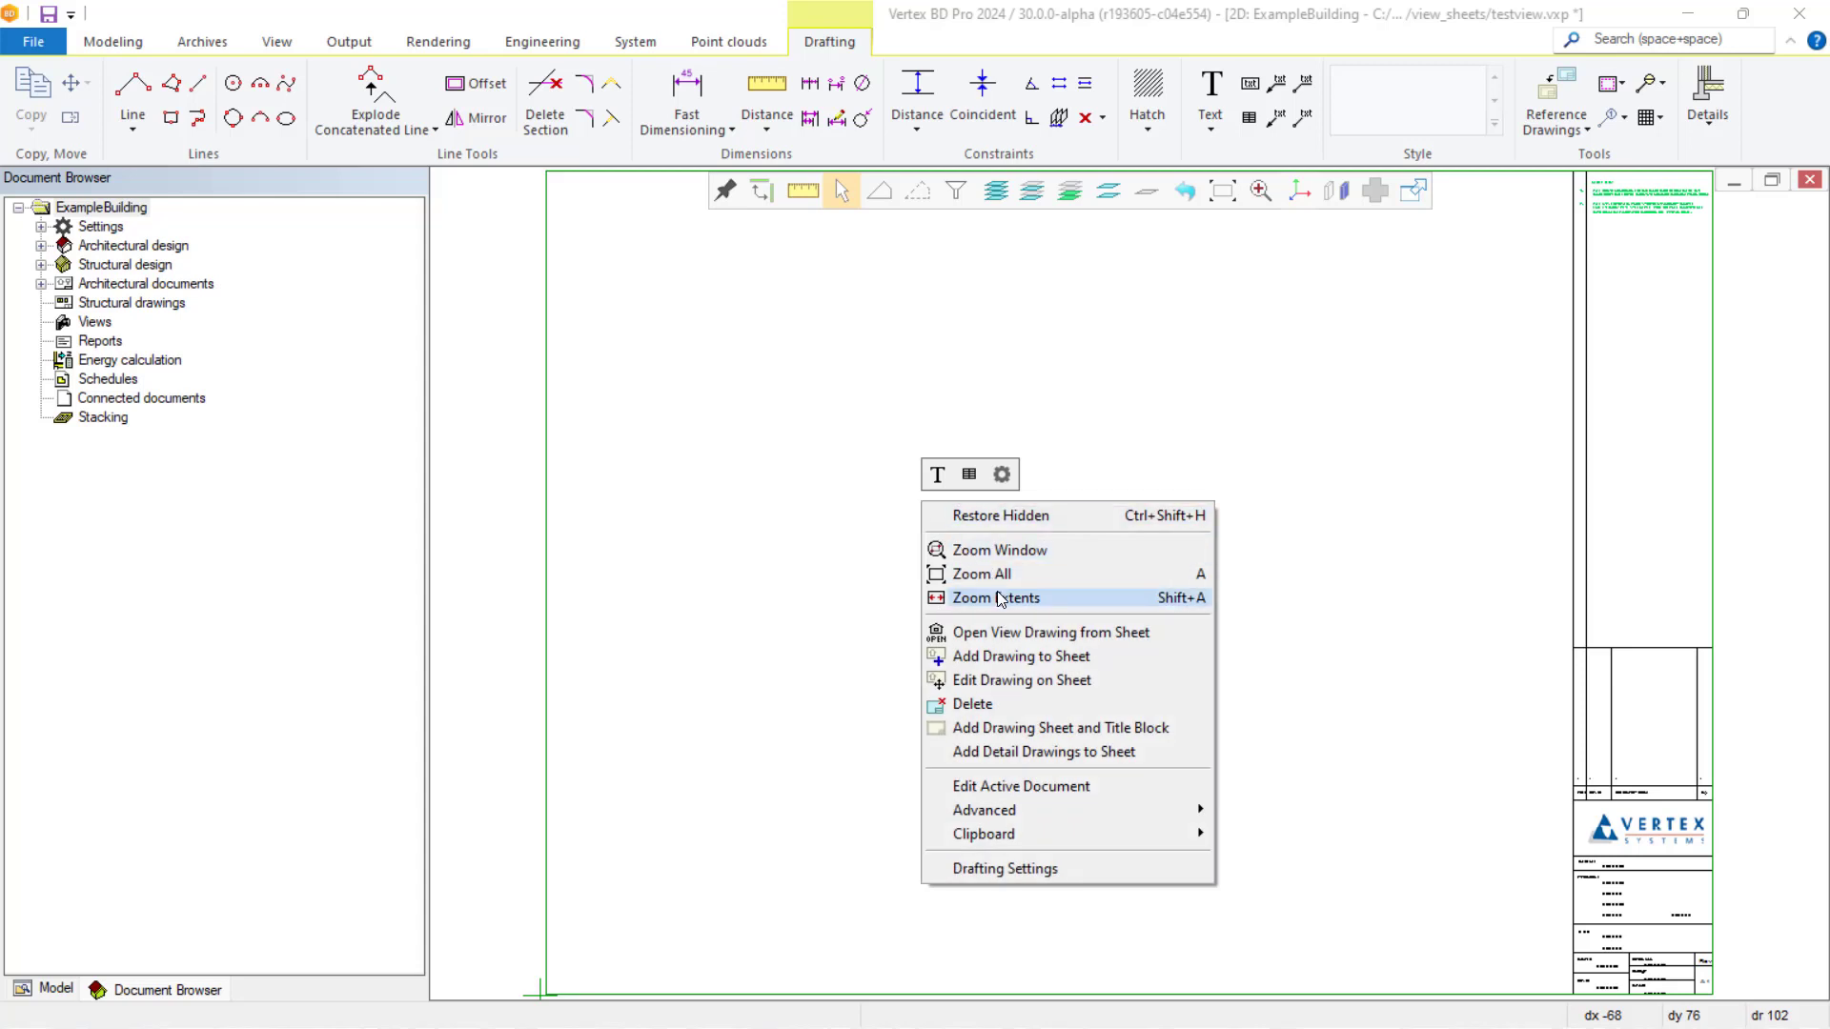
click(989, 656)
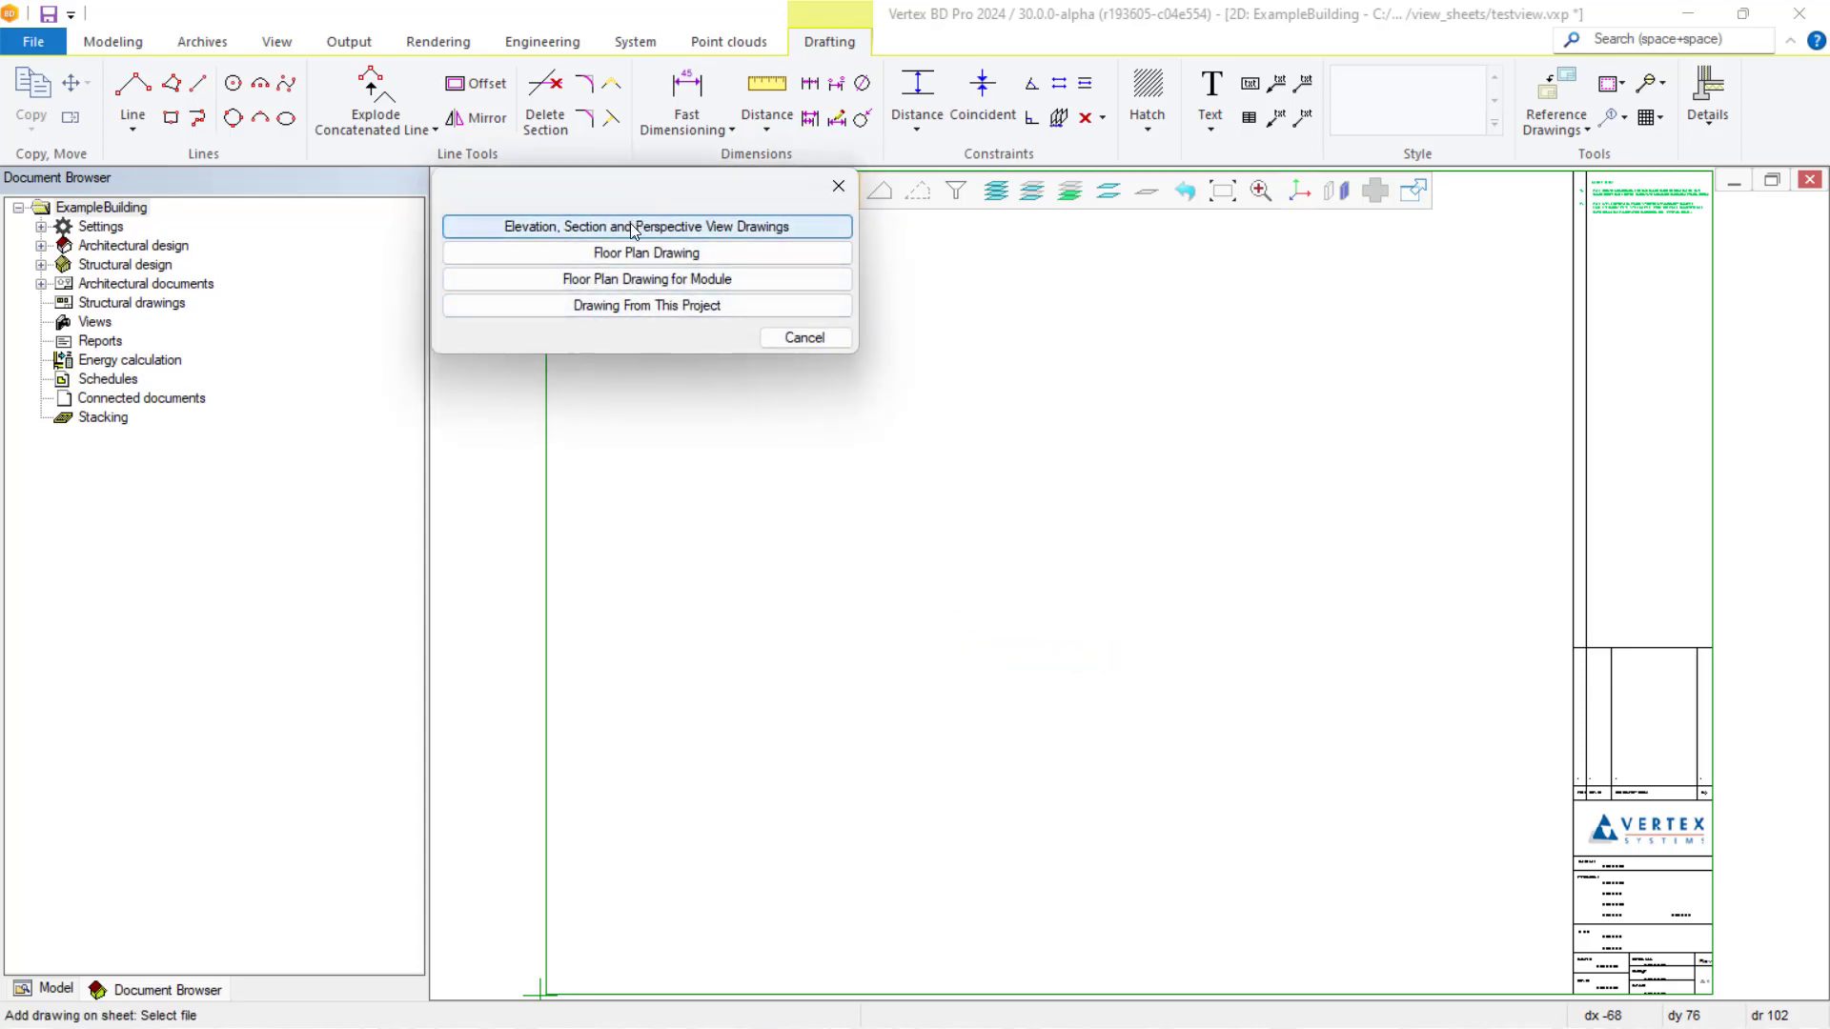
click(731, 236)
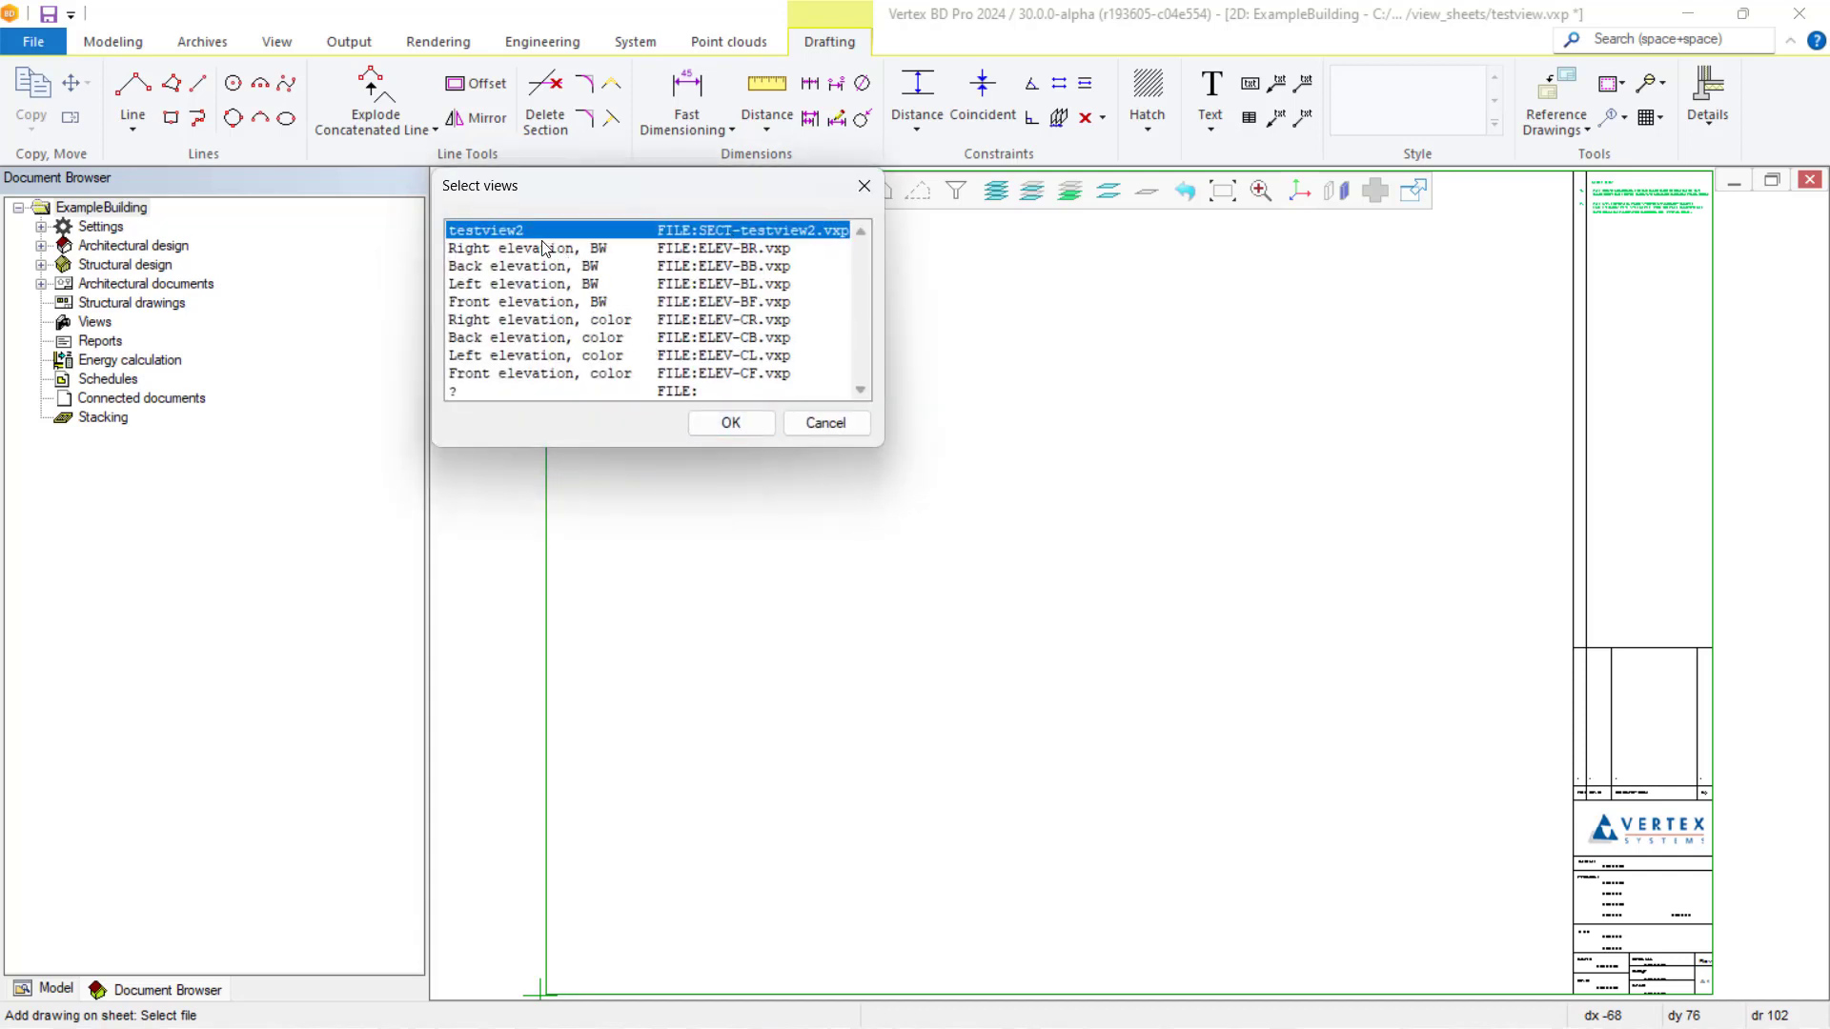
click(730, 423)
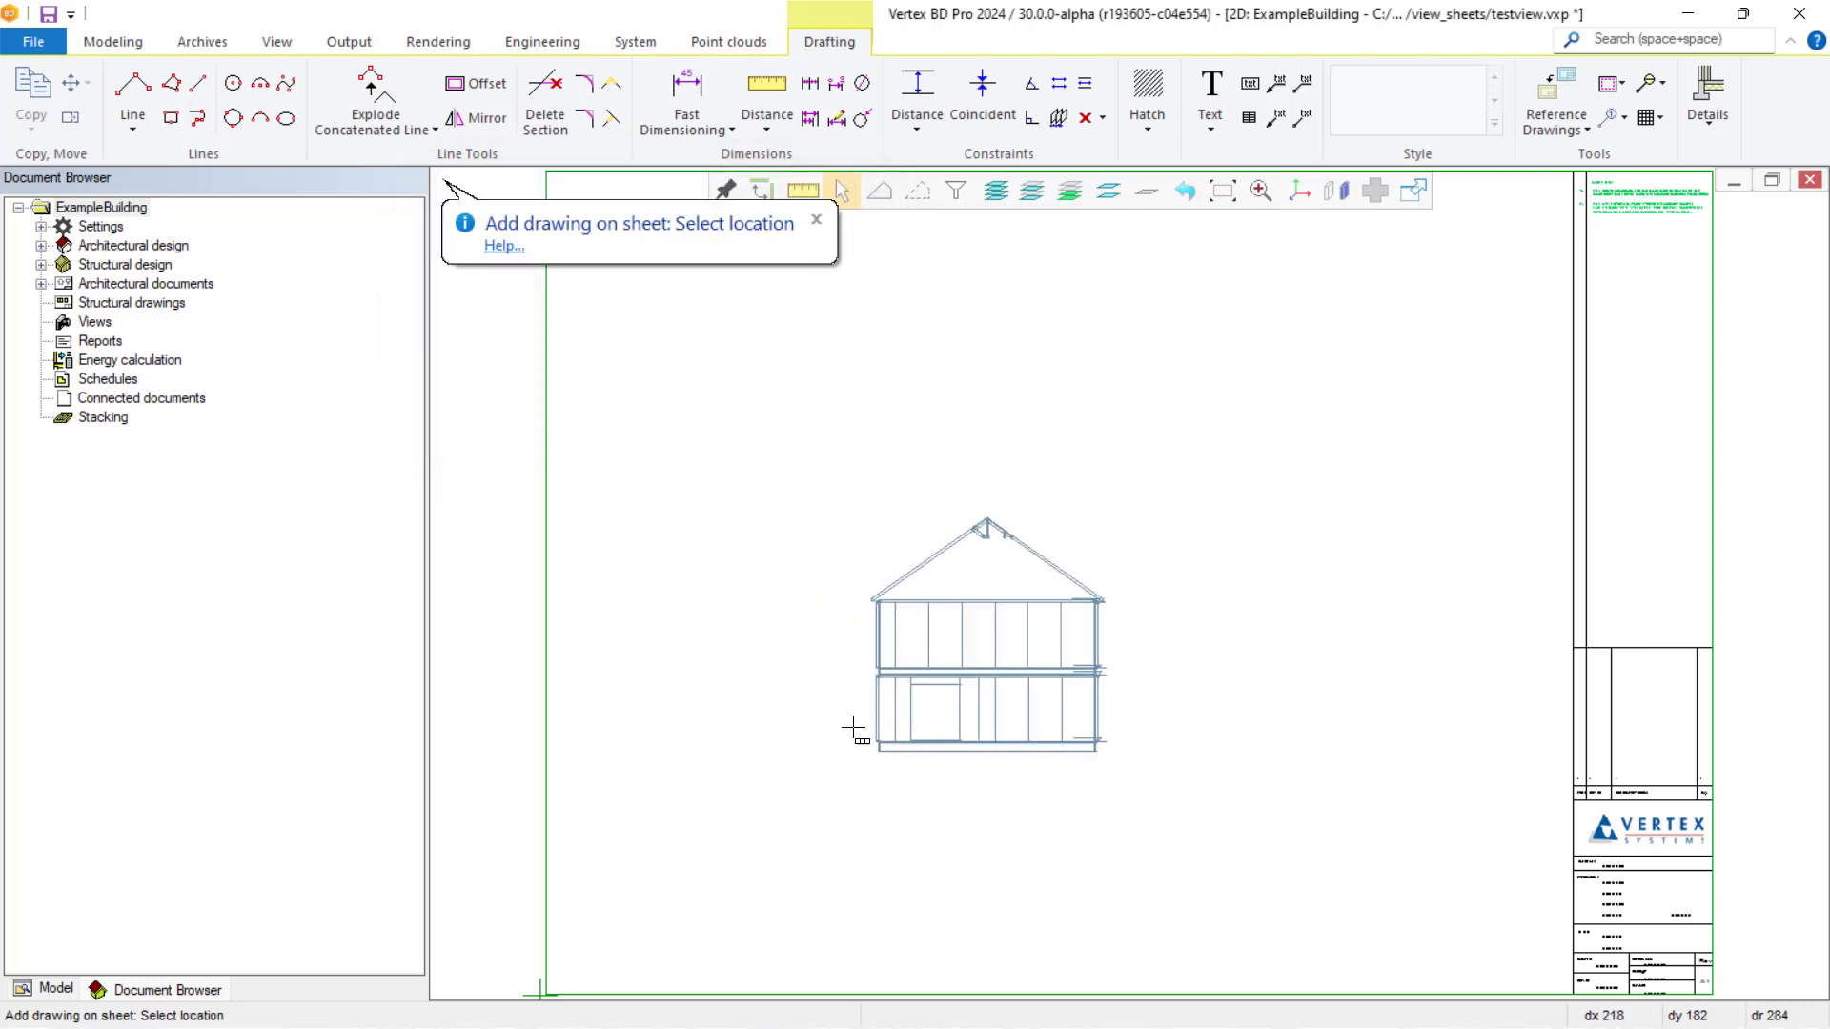
right_click(857, 727)
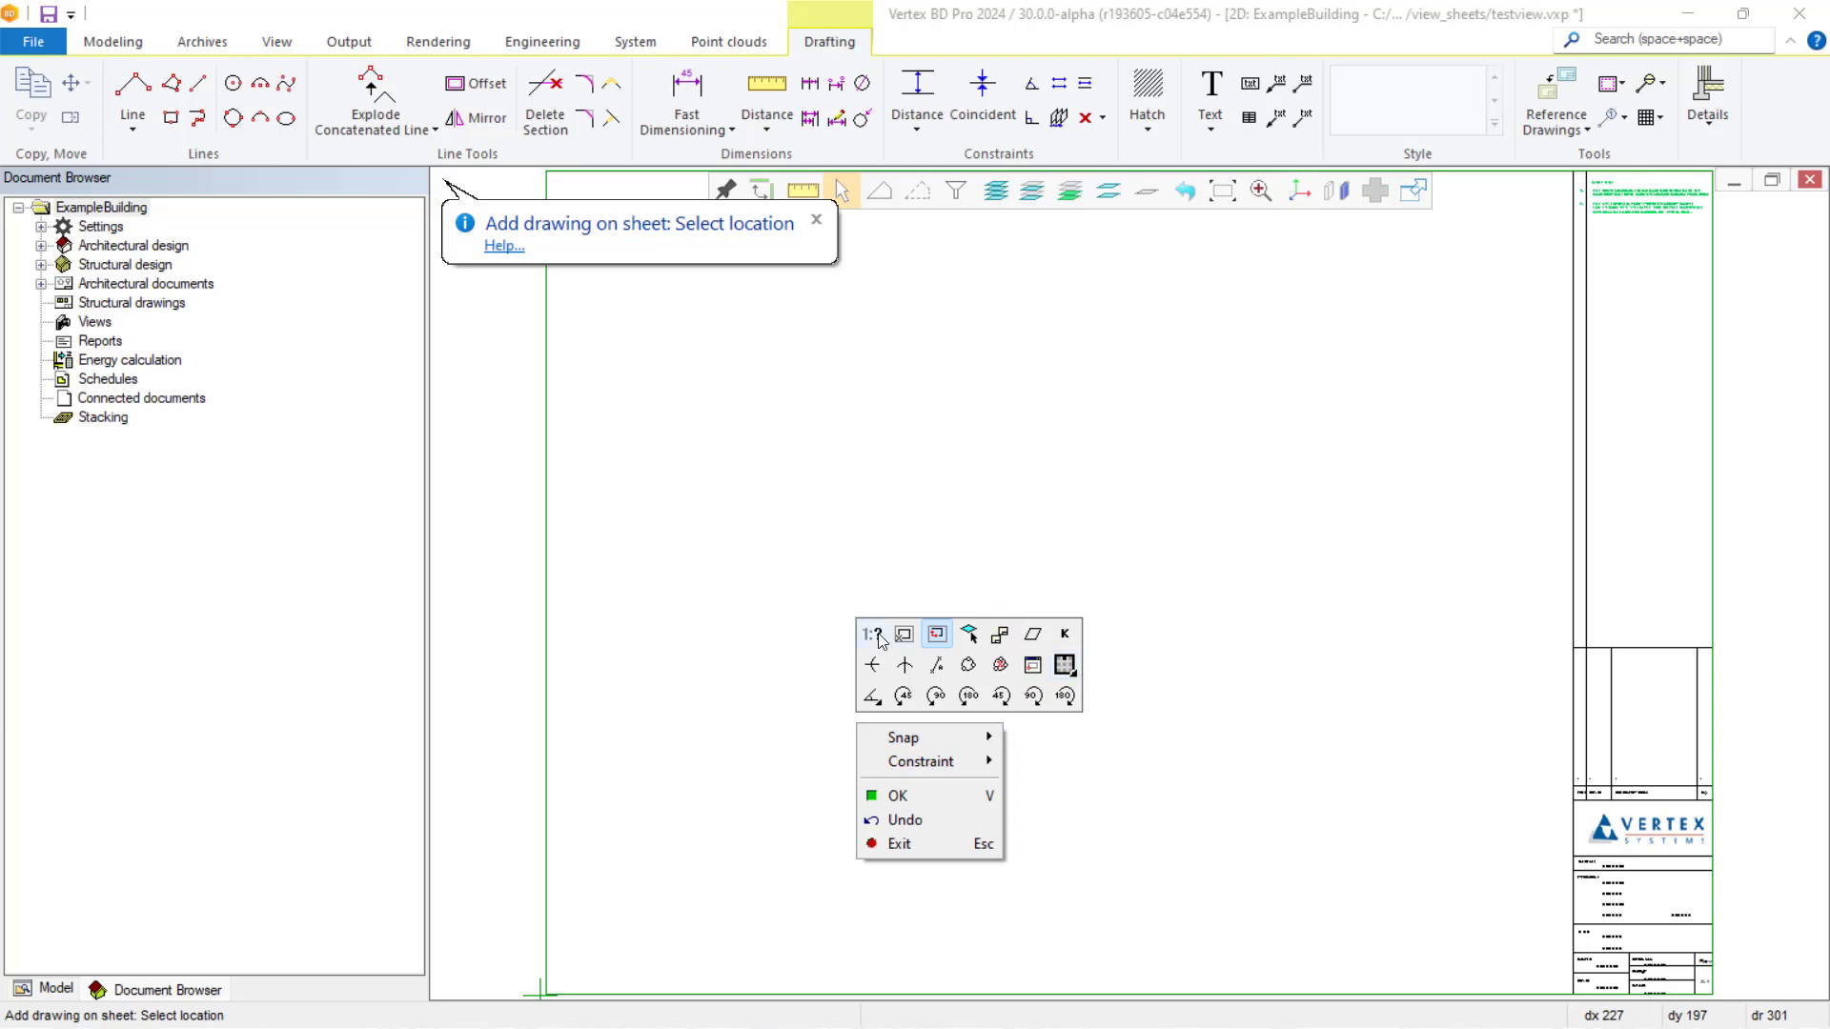
click(620, 546)
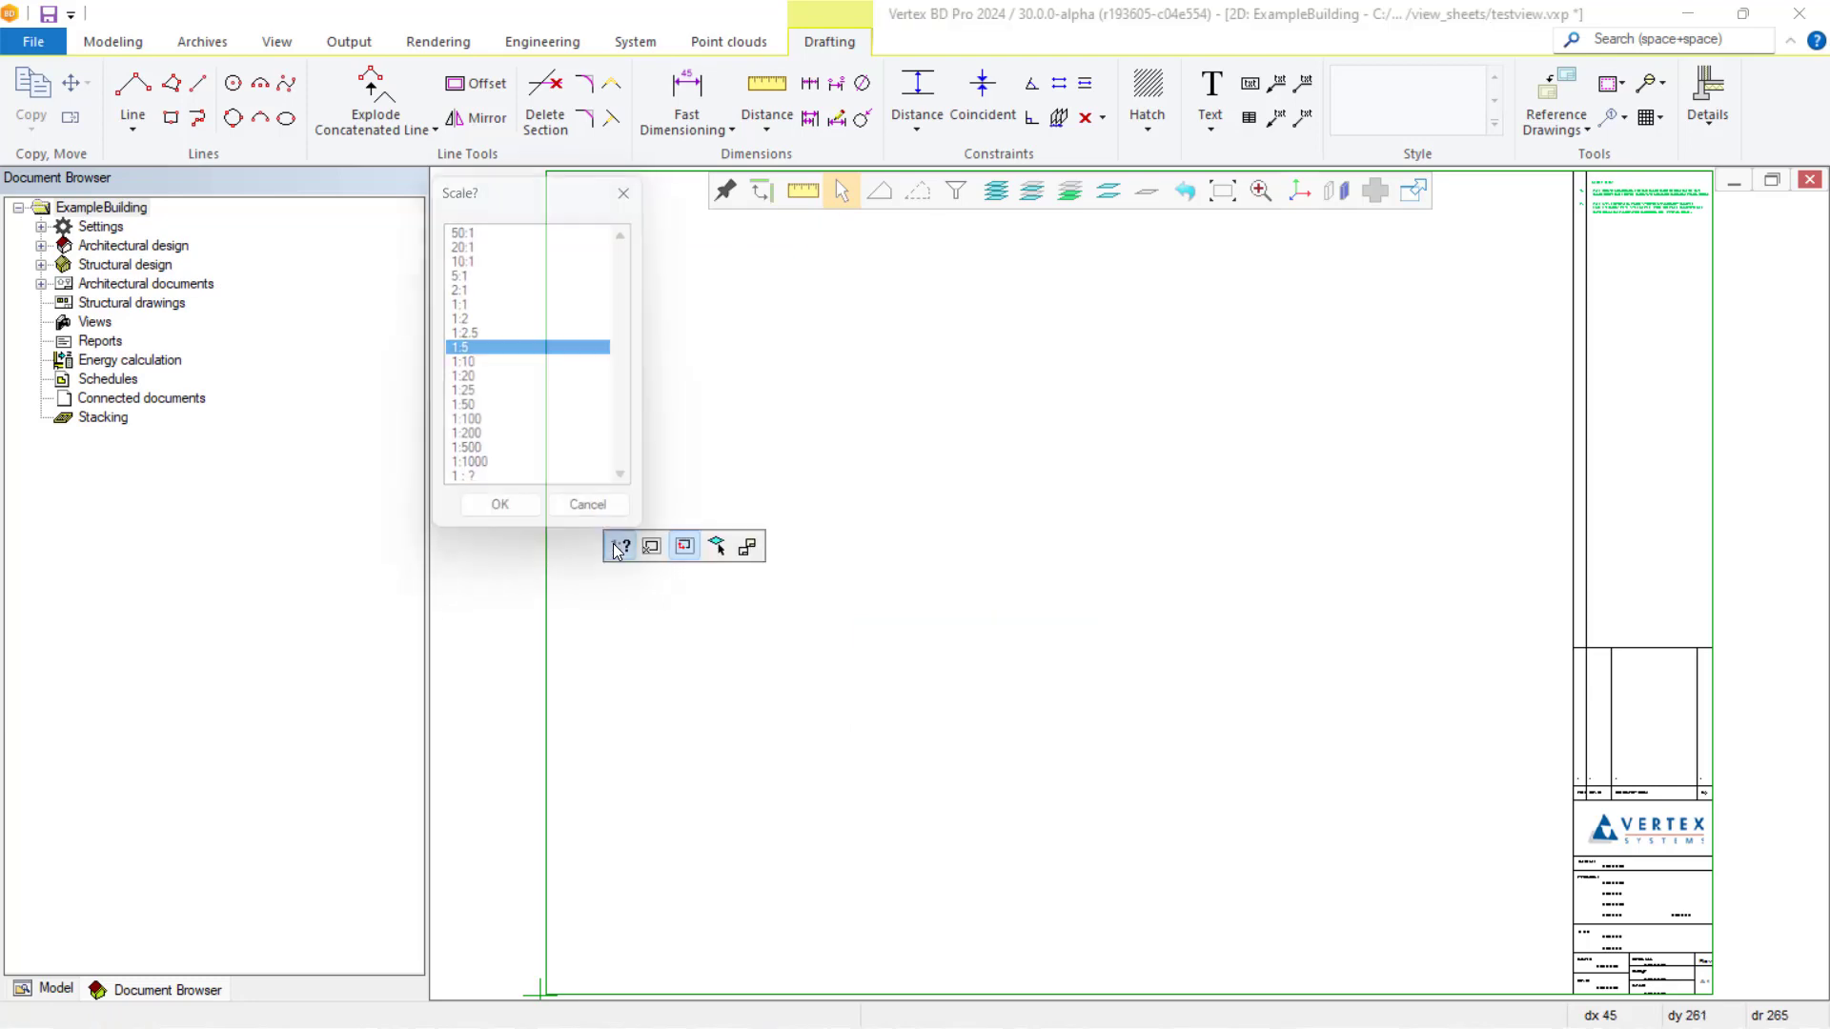
double_click(476, 384)
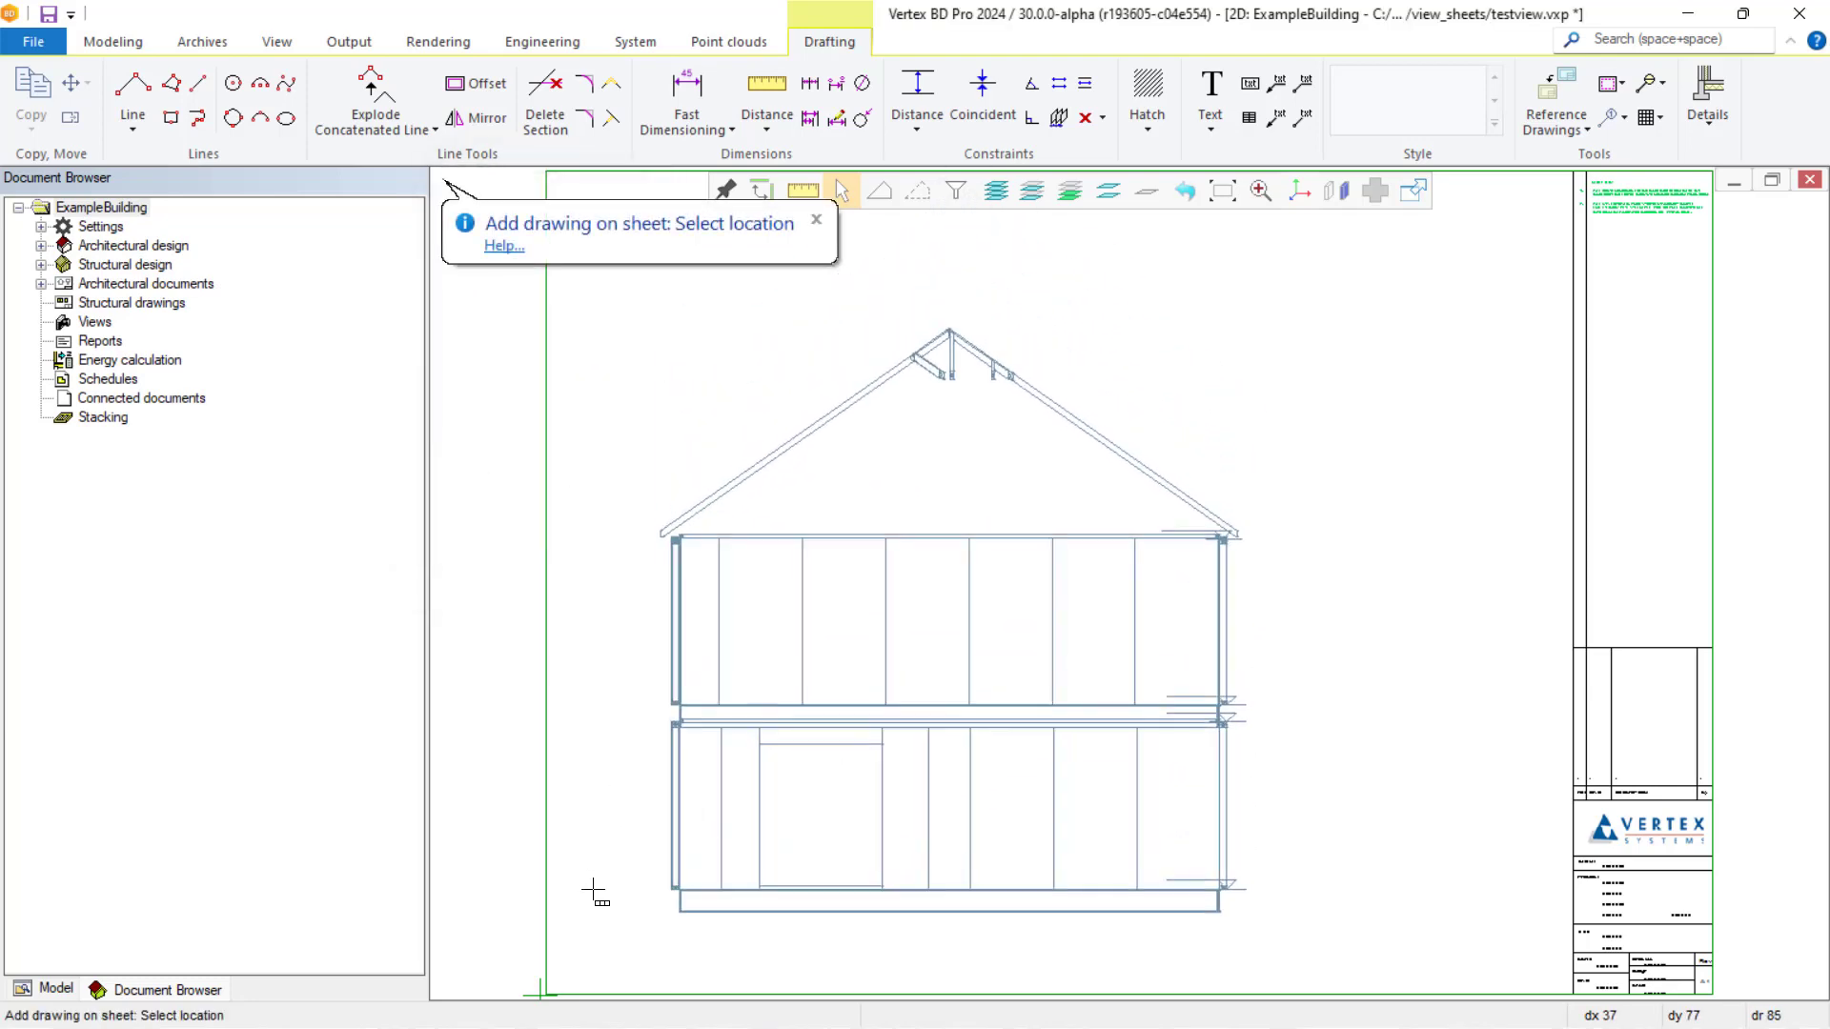
- Place the section drawing in the middle of the sheet's empty drawing area, and save and close the sheet
click(703, 870)
right_click(1284, 678)
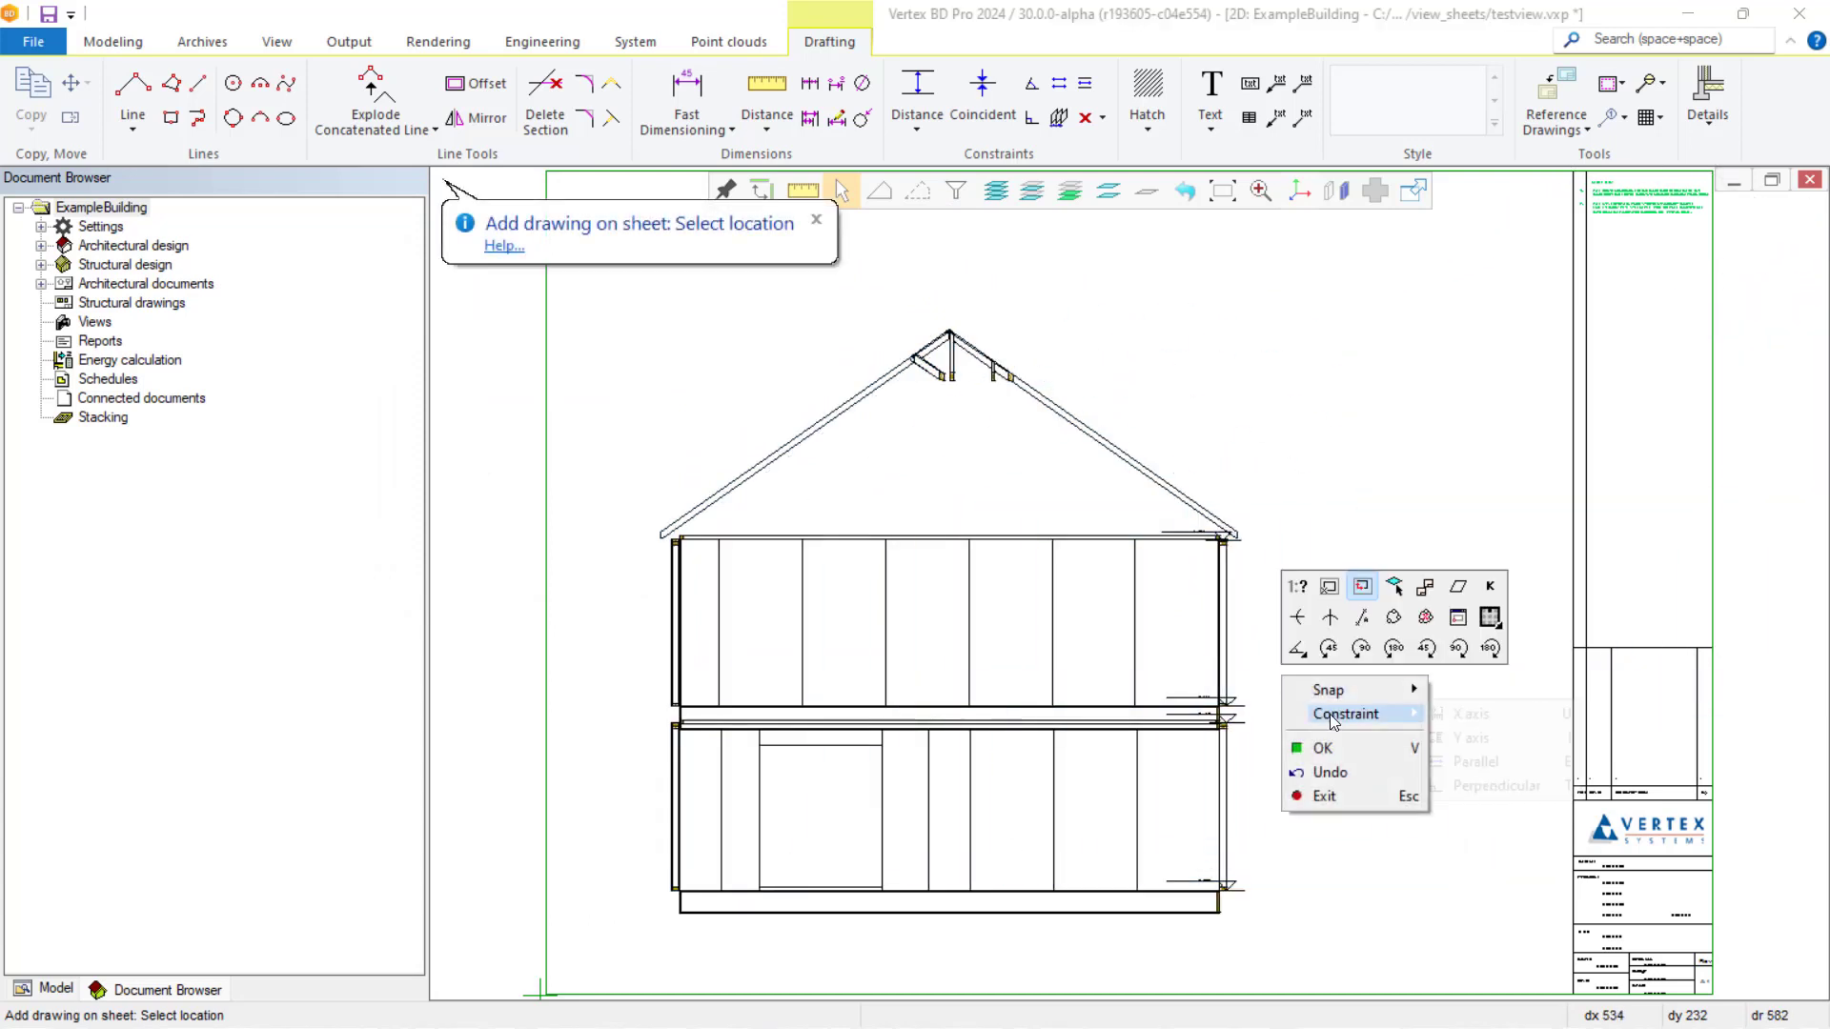
click(1328, 797)
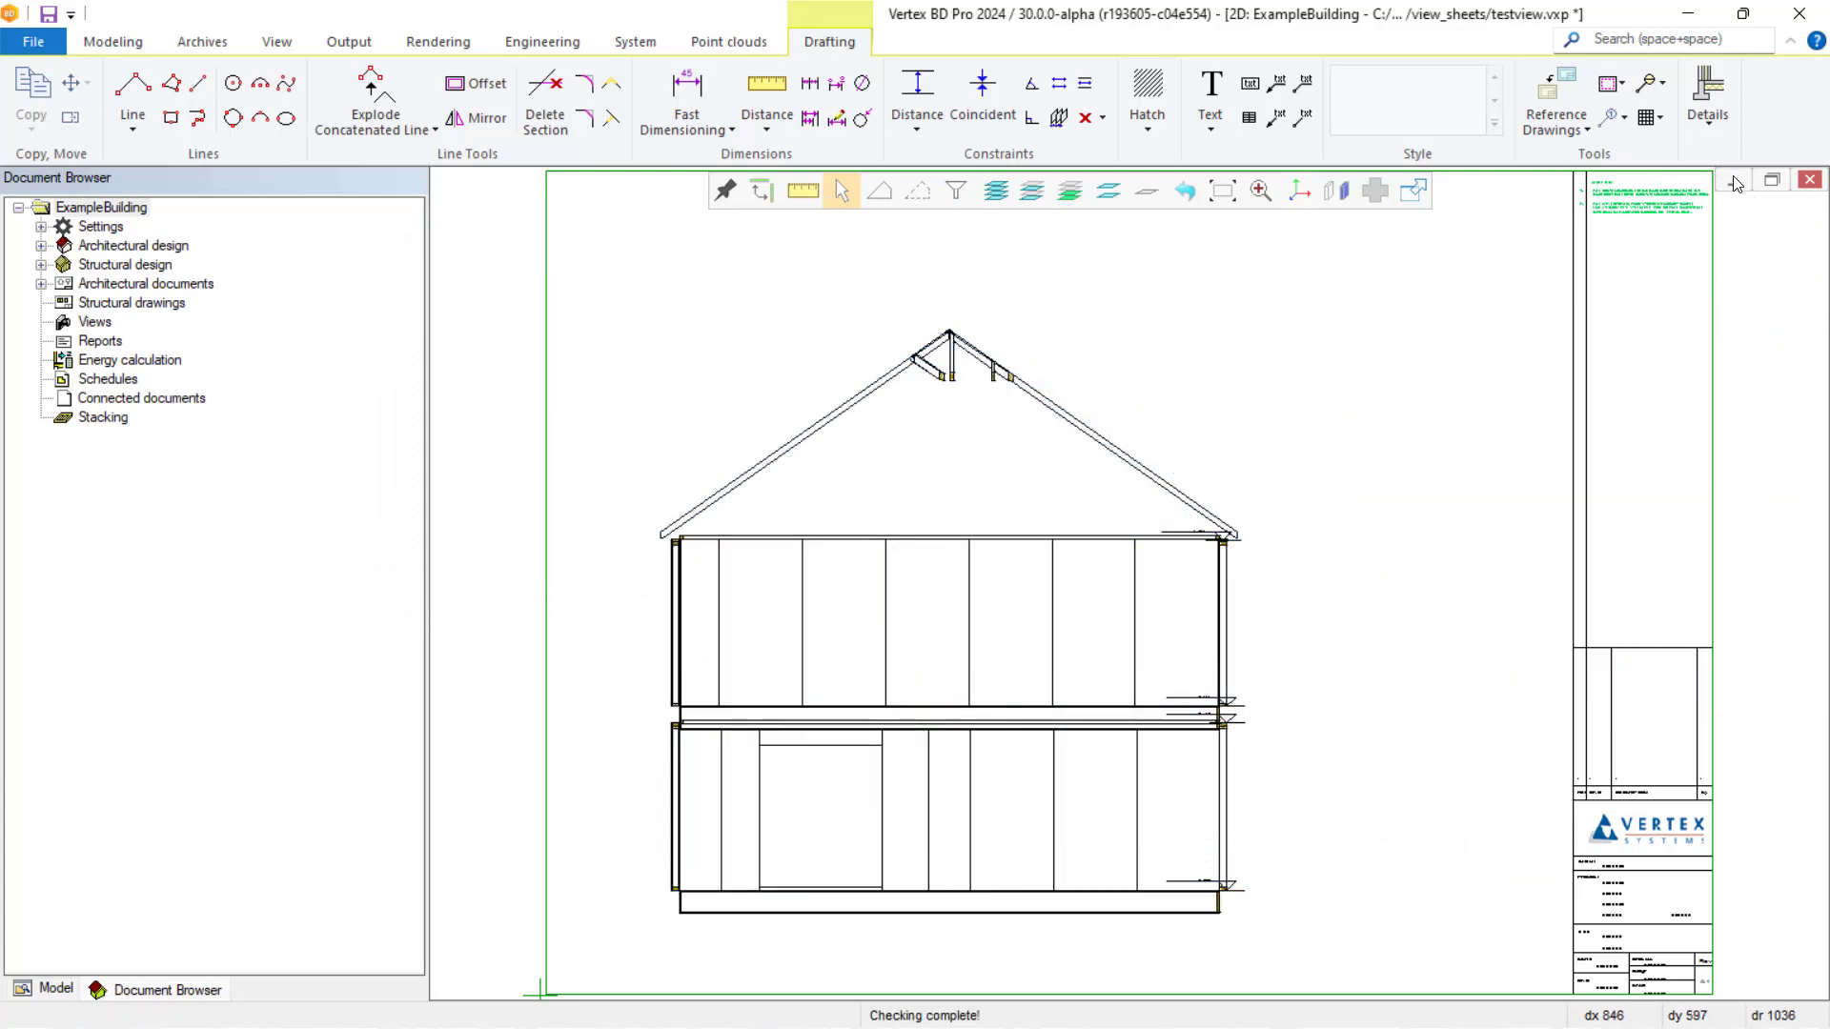
click(1809, 179)
click(496, 349)
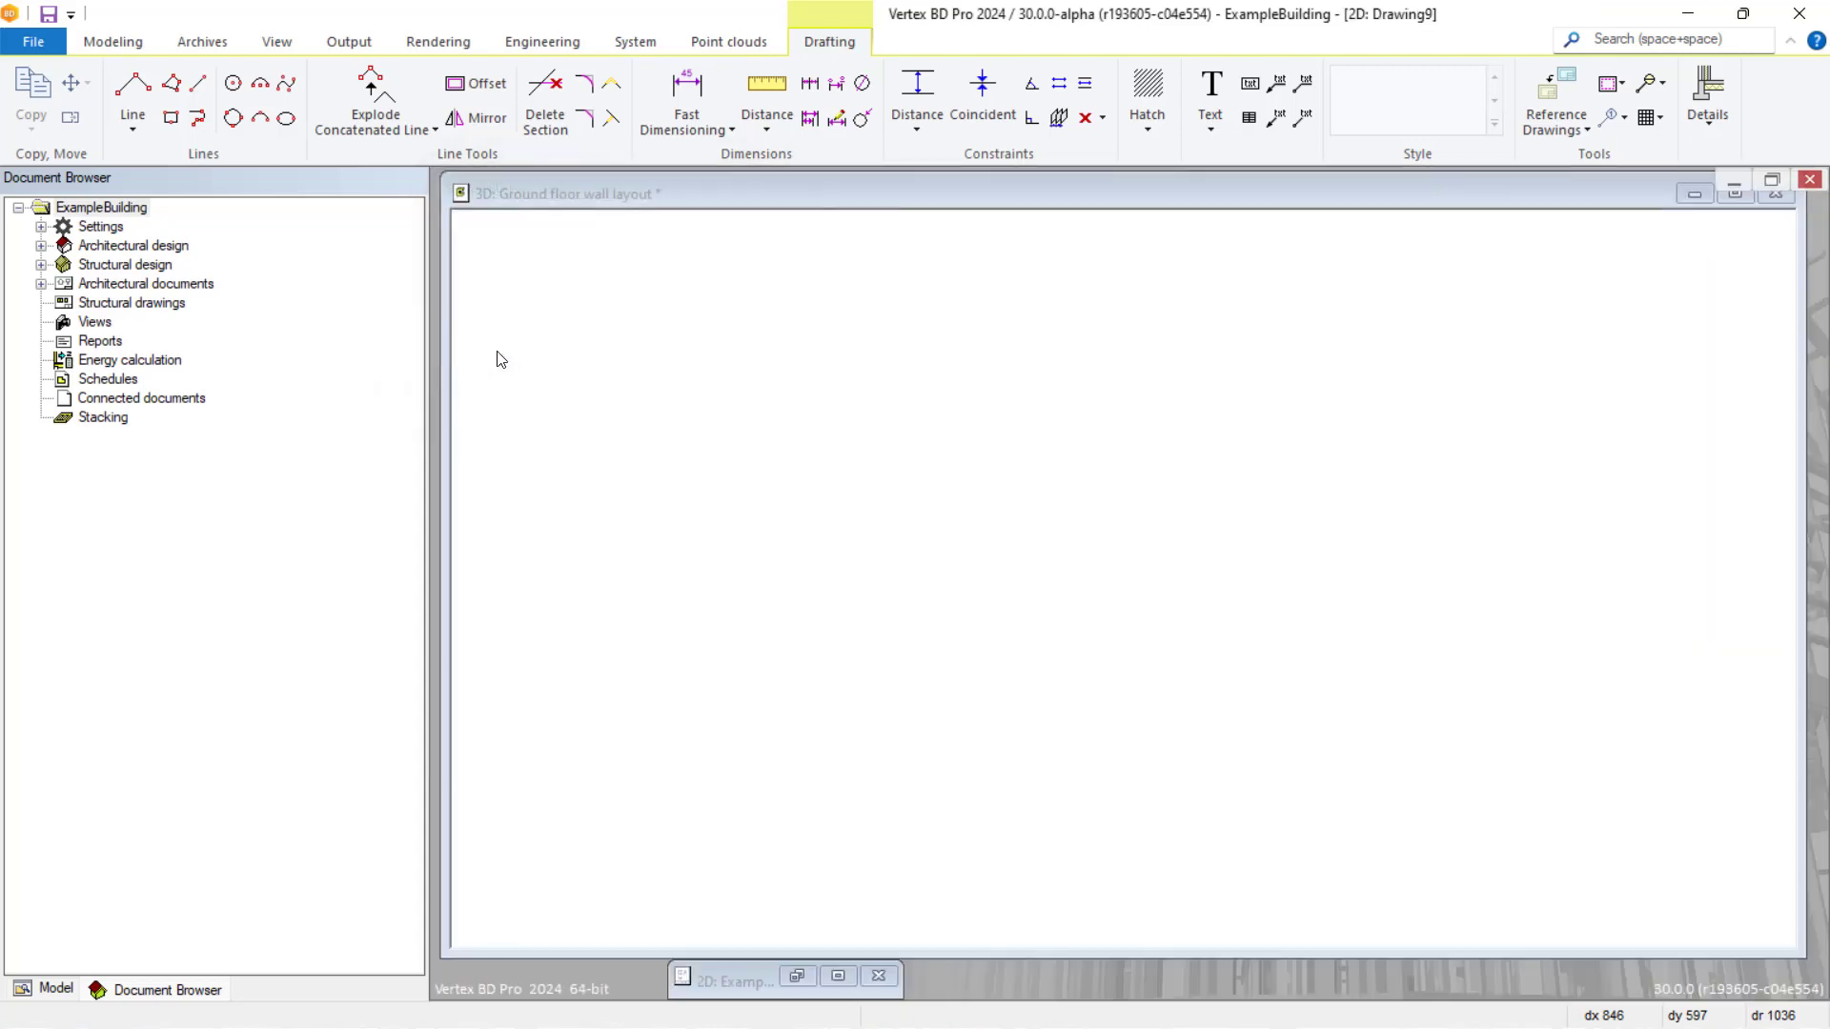